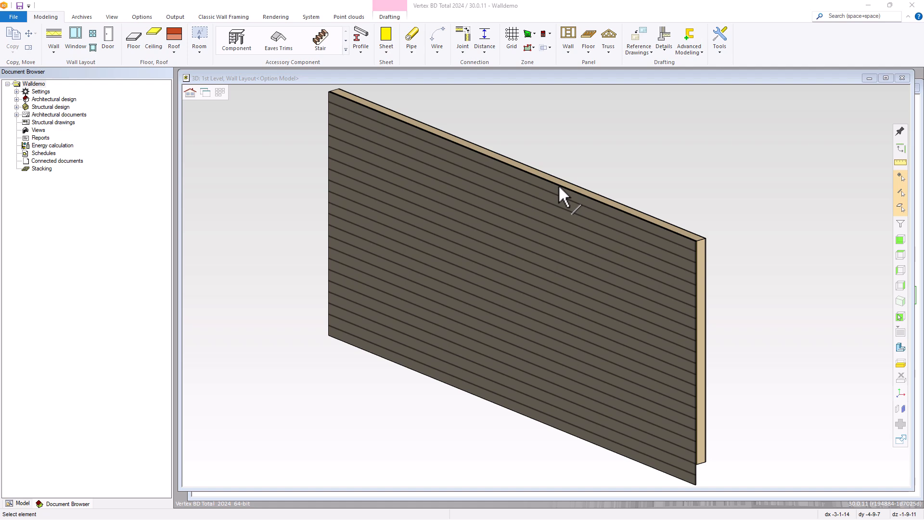
# Open the siding-clad wall's properties and show the Ext Bearing - 550 wall types of the C/C Wall Library
pyautogui.doubleClick(559, 186)
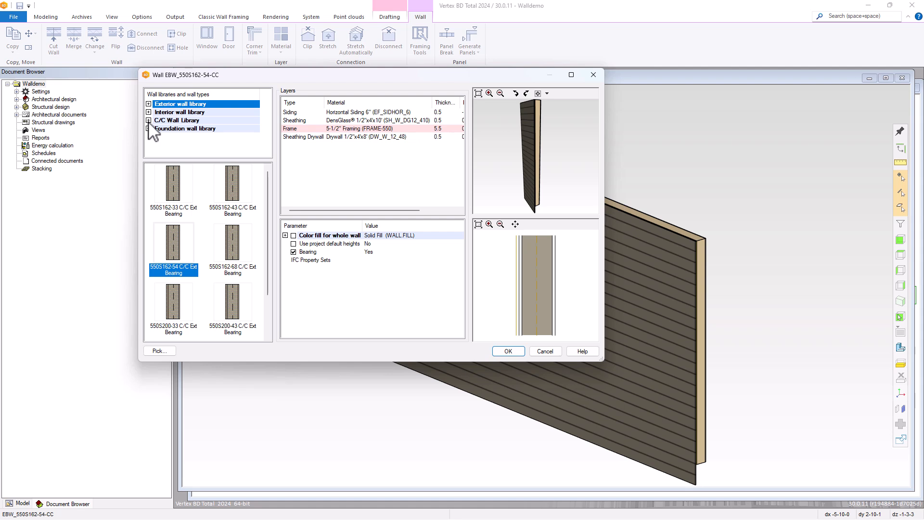
pyautogui.click(149, 121)
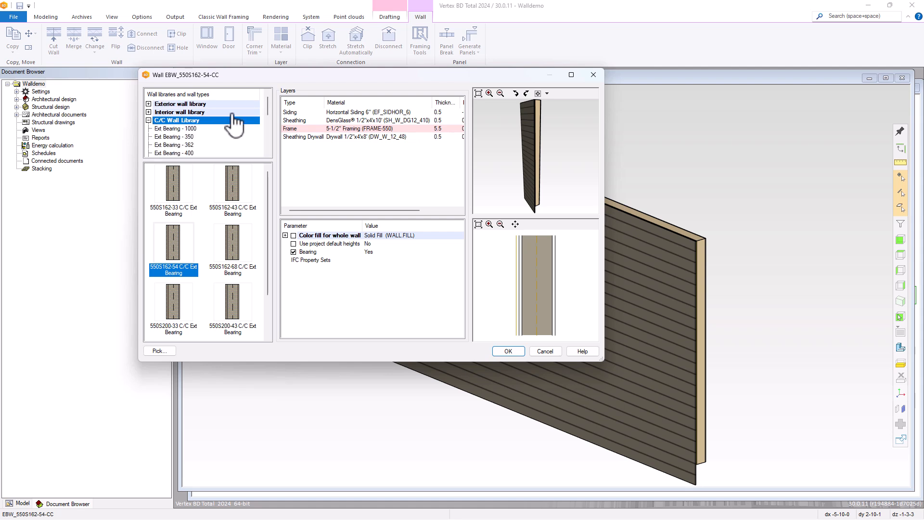
pyautogui.moveTo(267, 105); pyautogui.dragTo(267, 118)
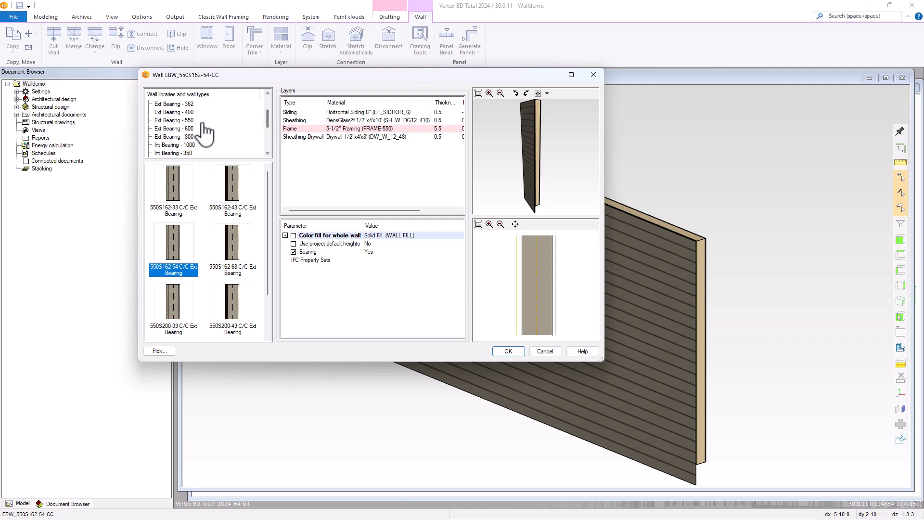
pyautogui.click(203, 122)
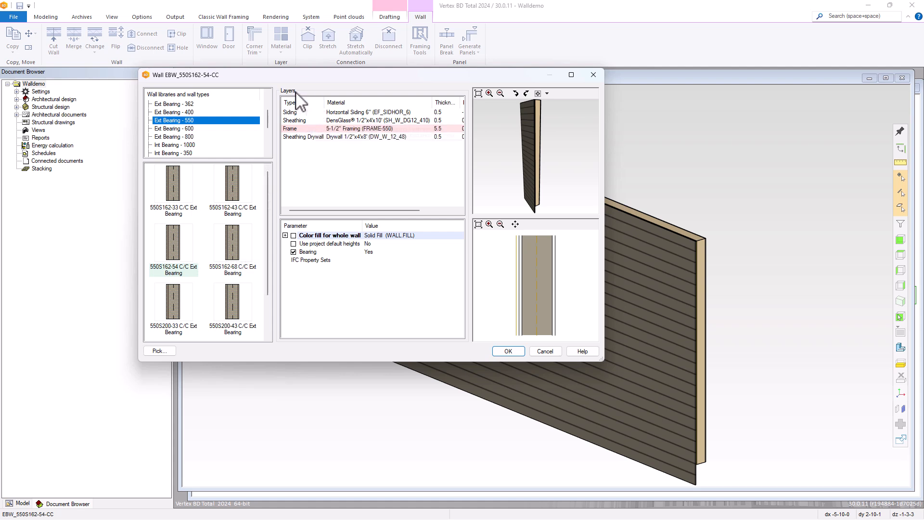
pyautogui.click(309, 146)
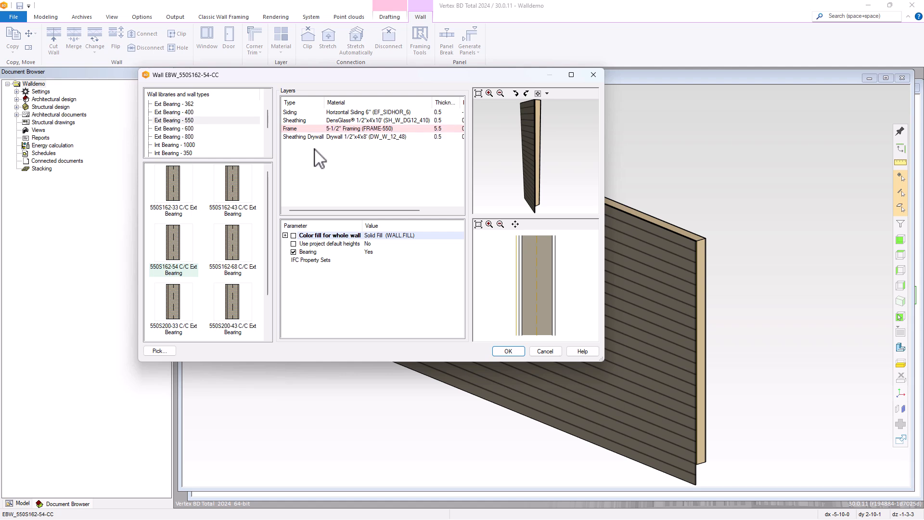
# Move the DensGlass sheathing layer above the horizontal siding, and return it to its place beneath the siding
pyautogui.click(383, 120)
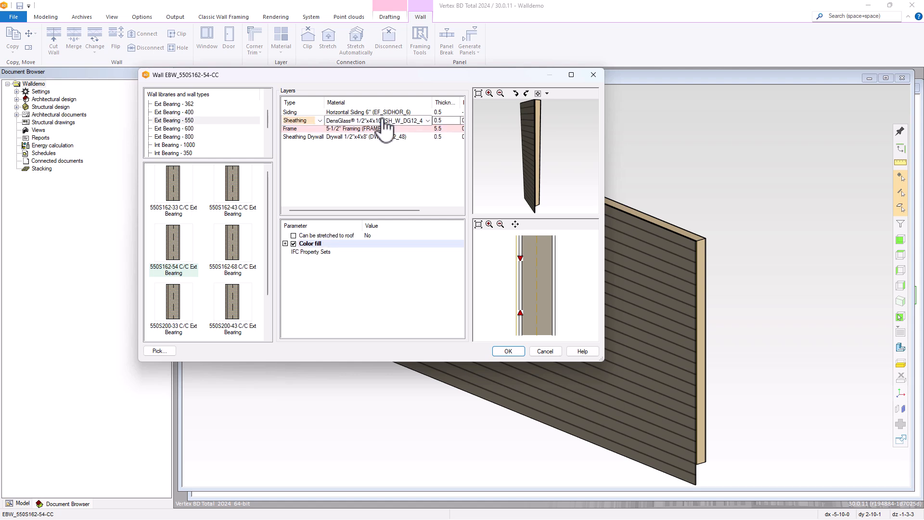
pyautogui.rightClick(381, 119)
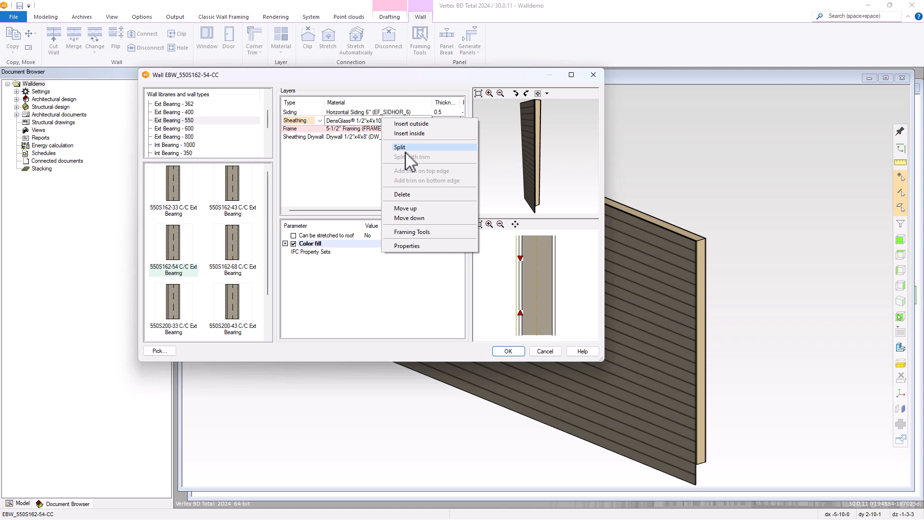
pyautogui.click(413, 210)
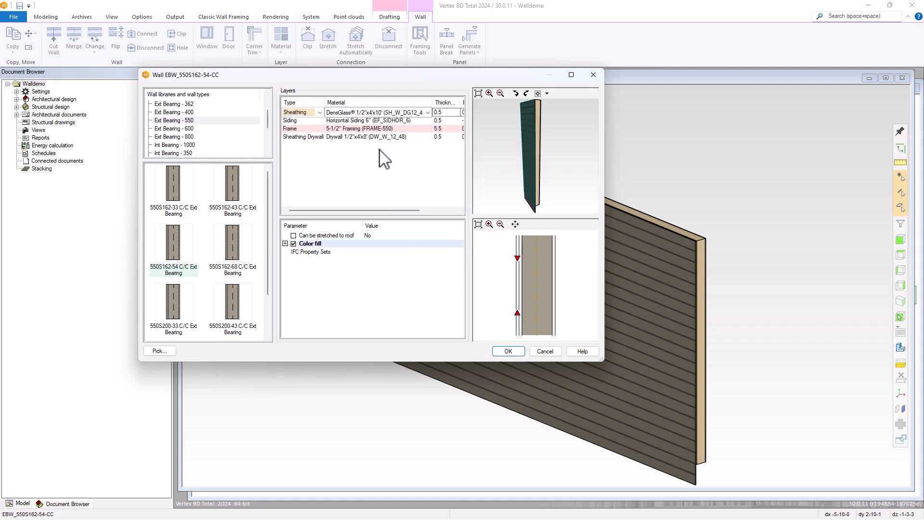
pyautogui.rightClick(377, 111)
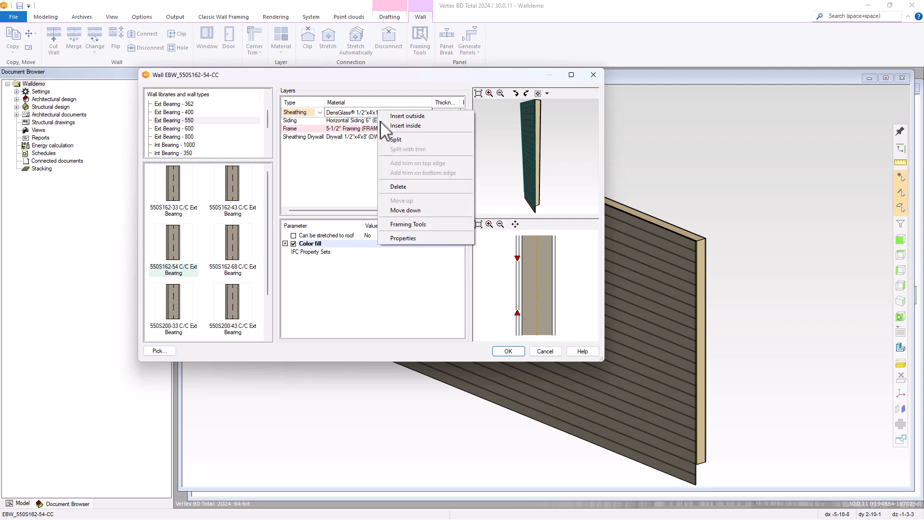
pyautogui.click(406, 210)
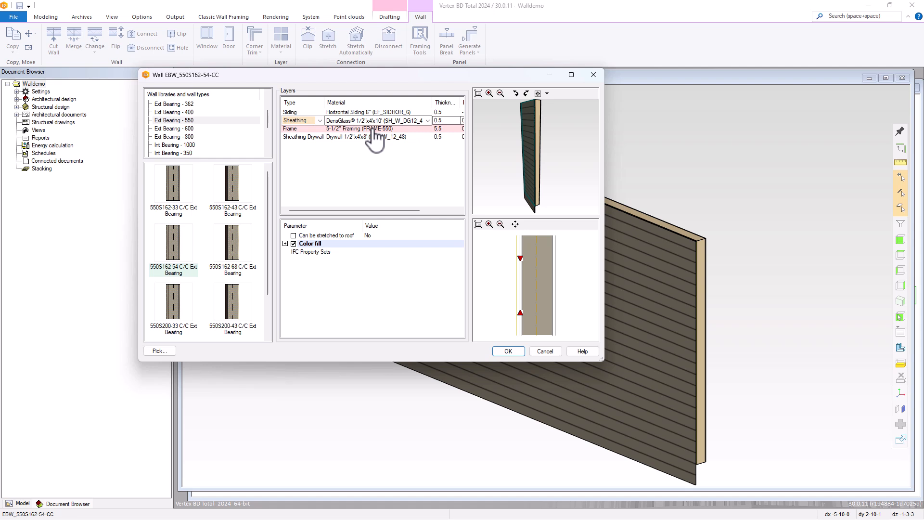
# Review the general, openings and NC tooling settings in the frame layer's Framing Tools, and close them without changes
pyautogui.click(374, 128)
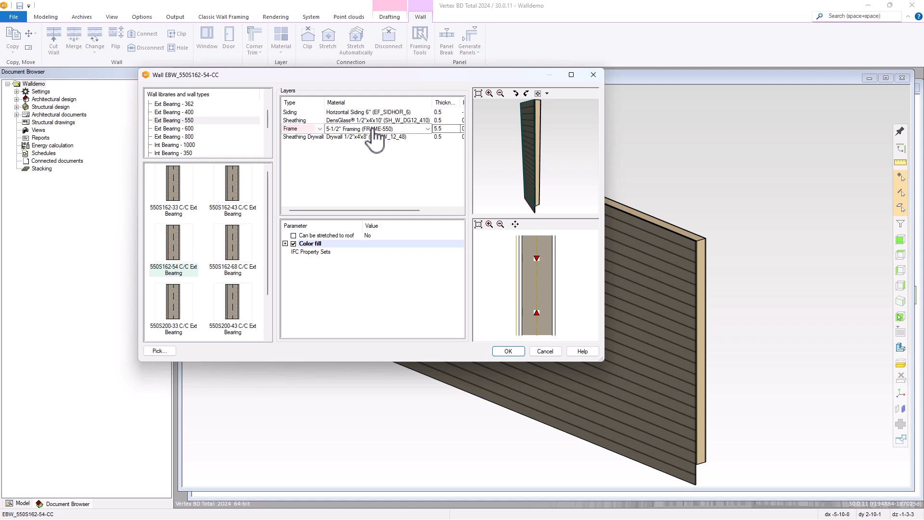
pyautogui.rightClick(374, 129)
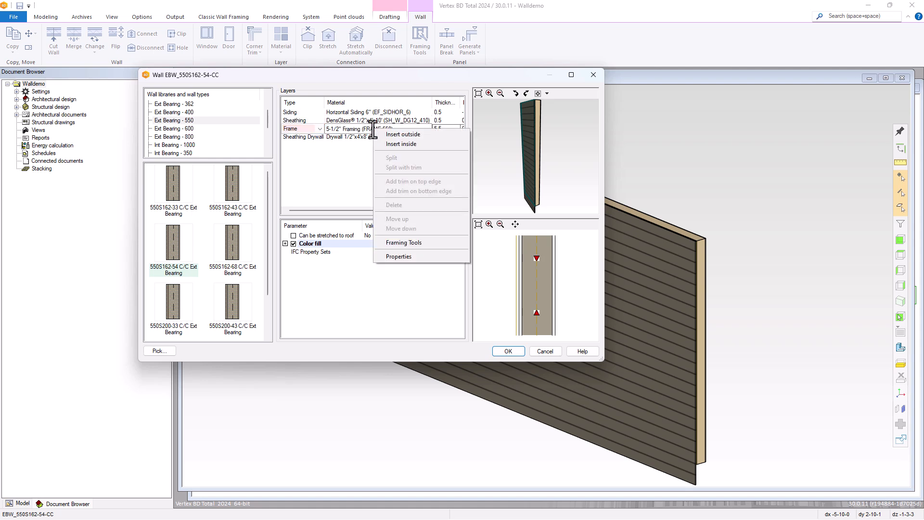
pyautogui.click(403, 245)
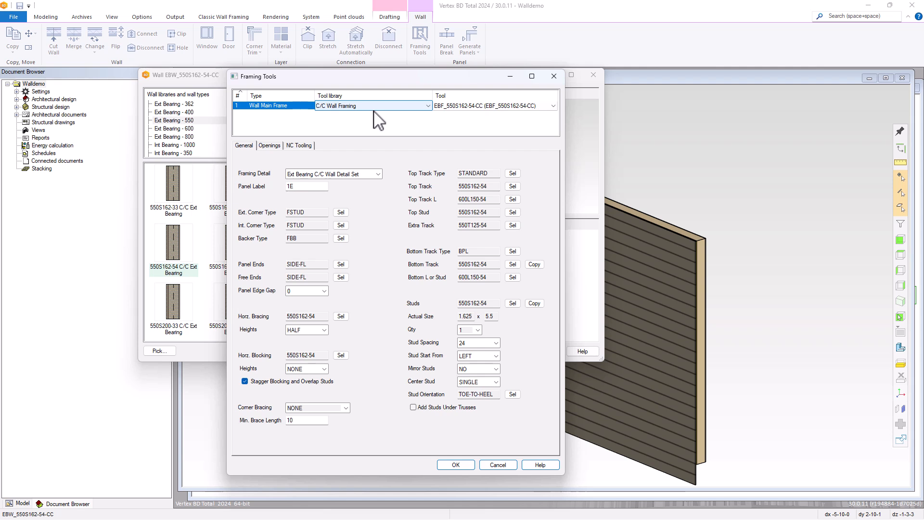
pyautogui.click(485, 107)
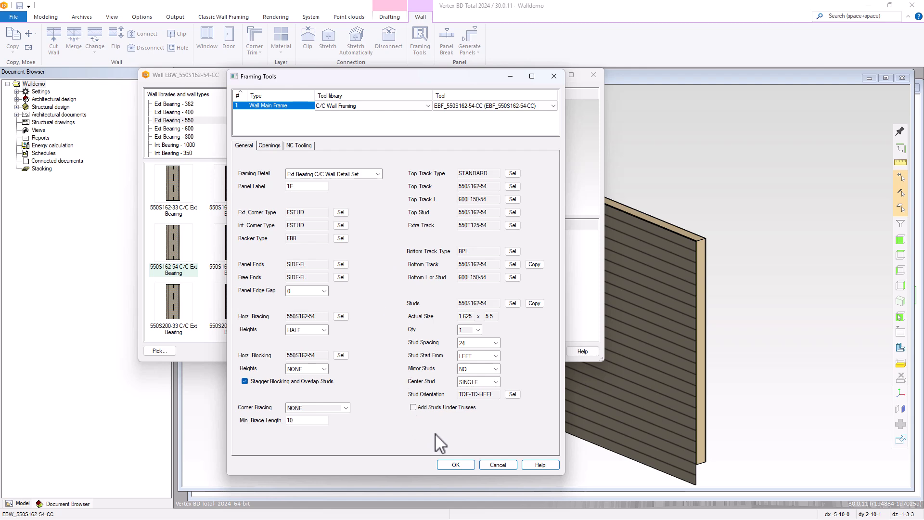
pyautogui.click(269, 145)
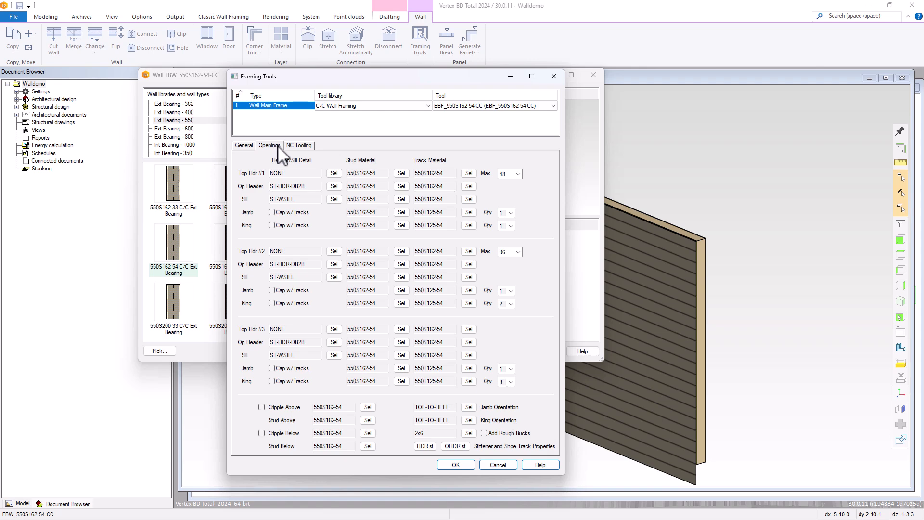
pyautogui.click(301, 148)
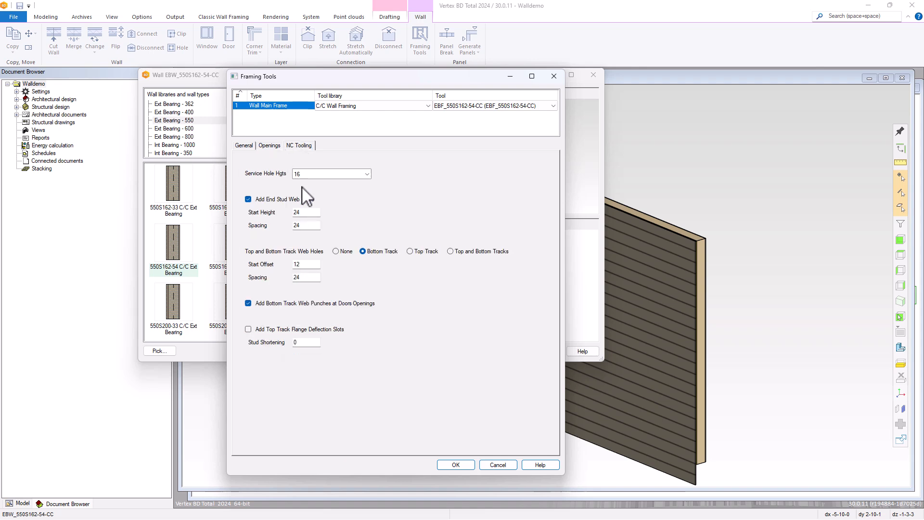
pyautogui.click(512, 464)
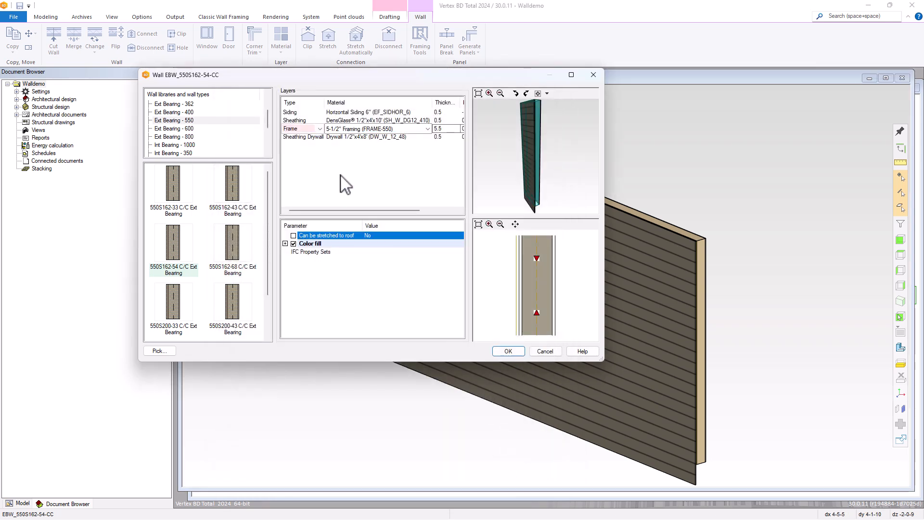
# Check the frame layer's color fill parameters and close the wall properties without saving
pyautogui.click(285, 244)
pyautogui.click(285, 244)
pyautogui.click(356, 183)
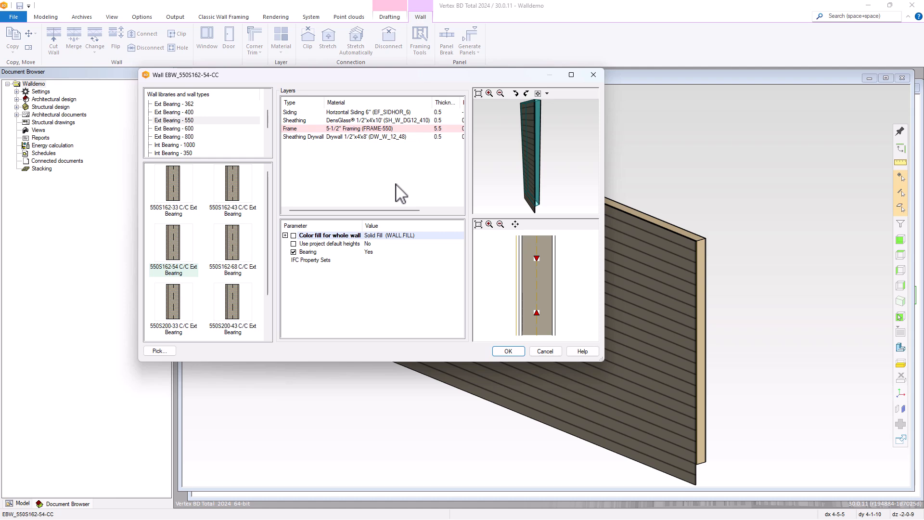
pyautogui.click(544, 350)
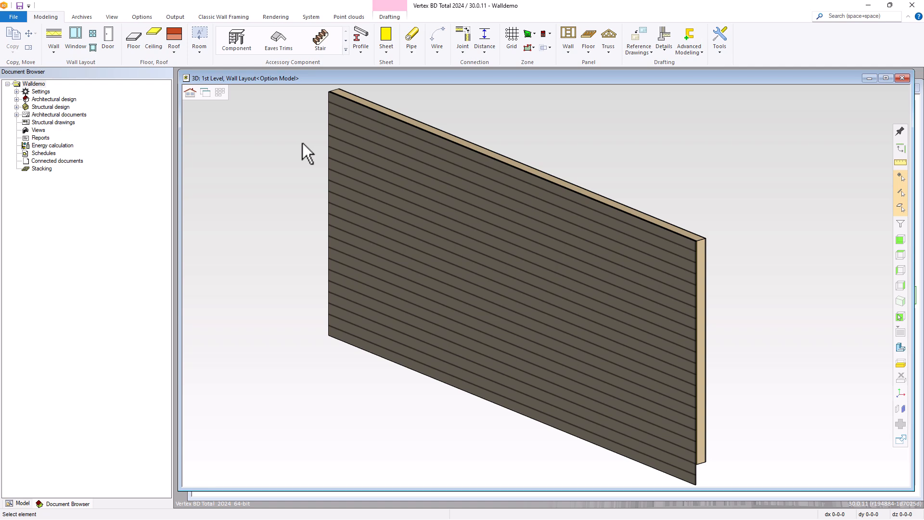
# Browse the system libraries' architectural tools and list the wall types in the C/C Wall Library
pyautogui.click(316, 18)
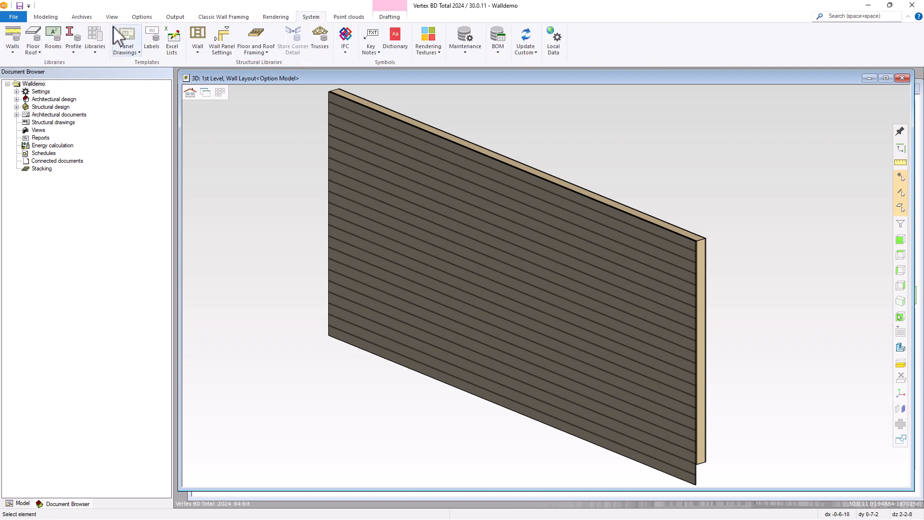
pyautogui.click(95, 37)
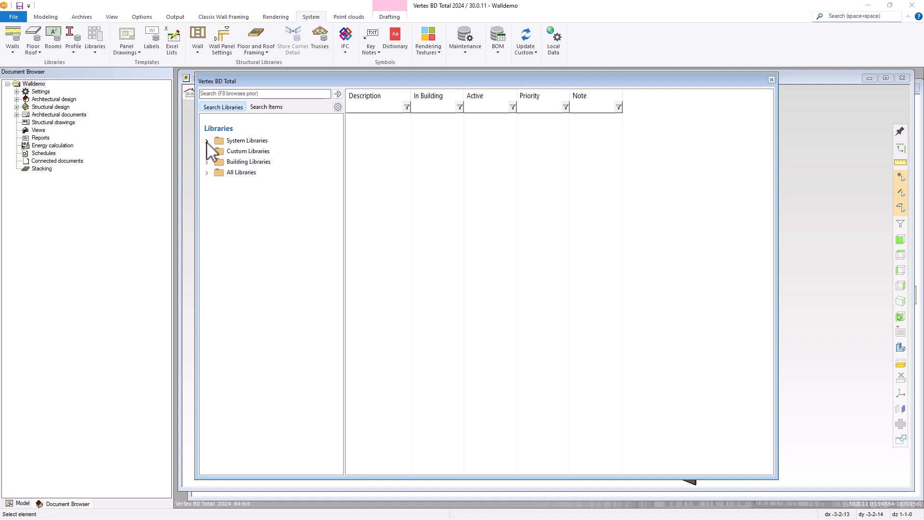
pyautogui.click(206, 141)
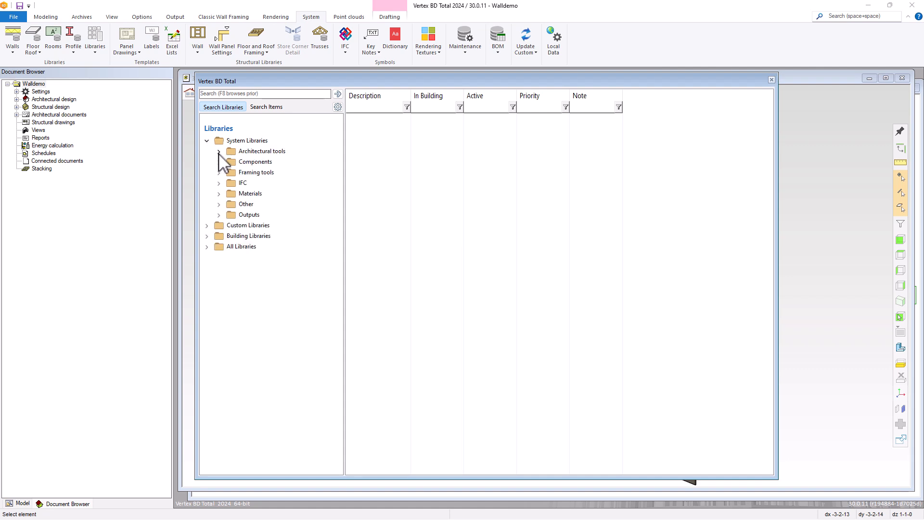
pyautogui.click(219, 152)
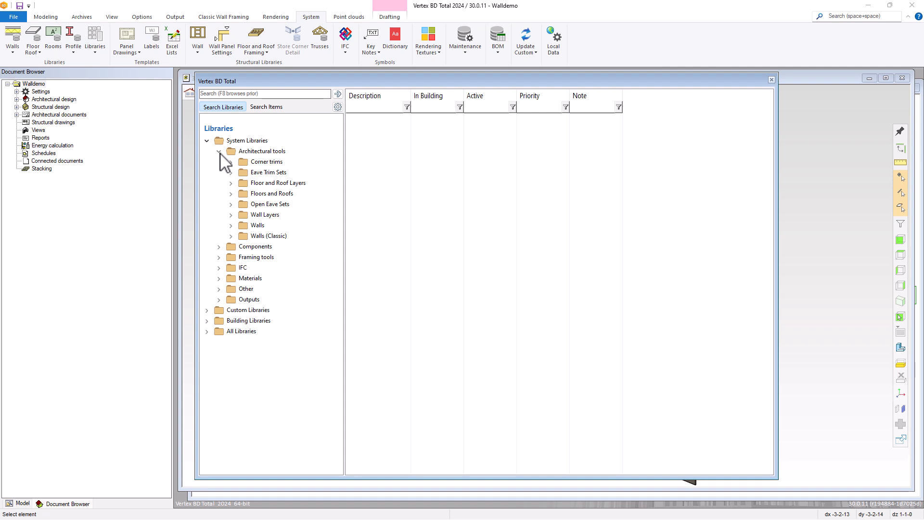
pyautogui.click(231, 215)
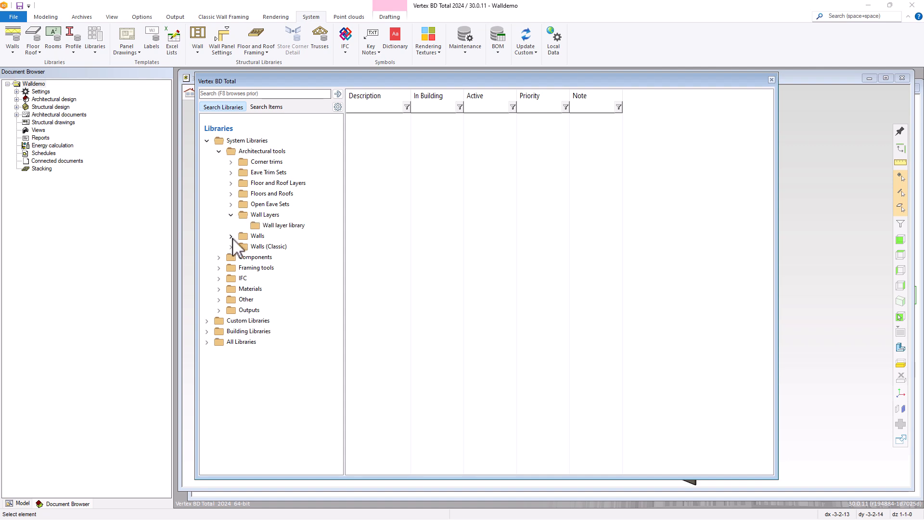
pyautogui.click(231, 236)
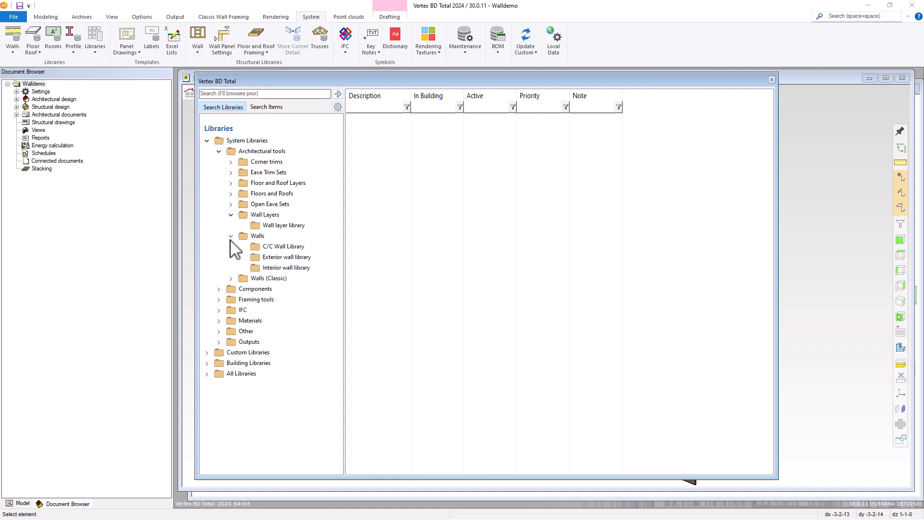
pyautogui.click(282, 247)
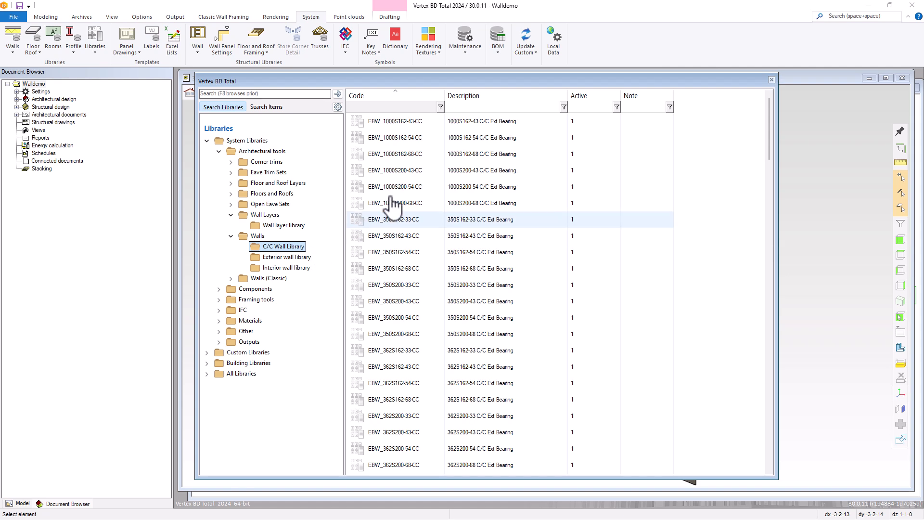
pyautogui.moveTo(401, 187)
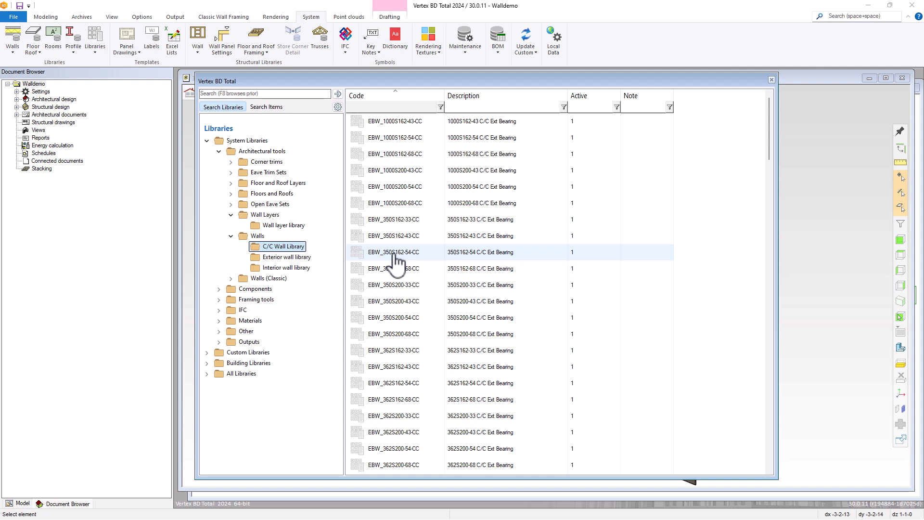
pyautogui.moveTo(395, 259)
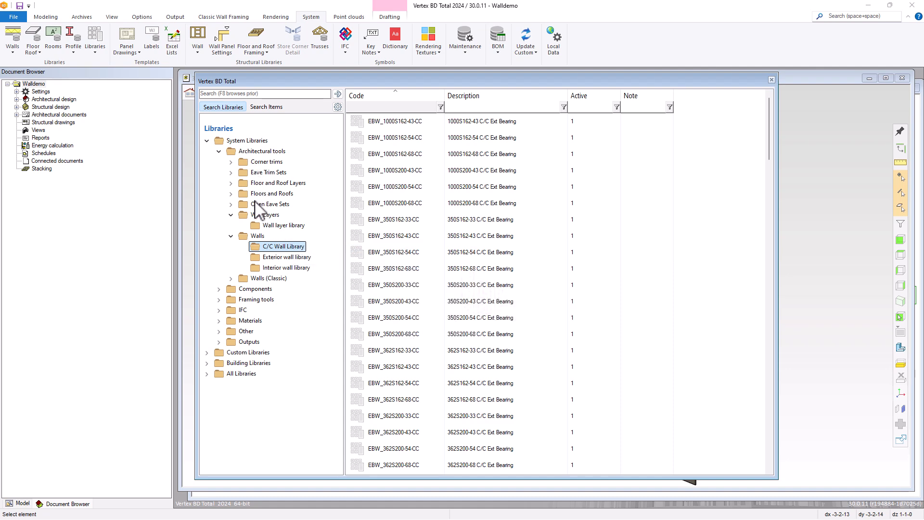
# List the entries of the Wall layer library and of the C/C Wall Framing library among the wall frame tools
pyautogui.click(274, 226)
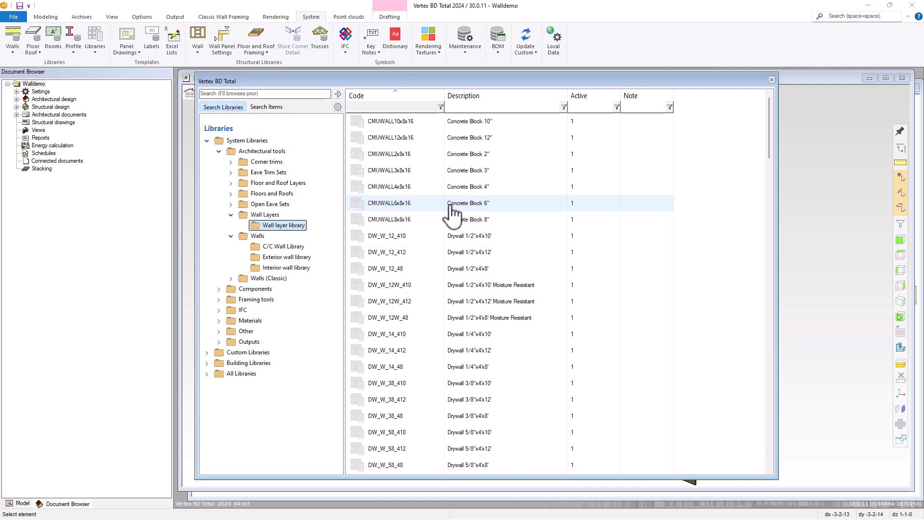
pyautogui.moveTo(451, 206)
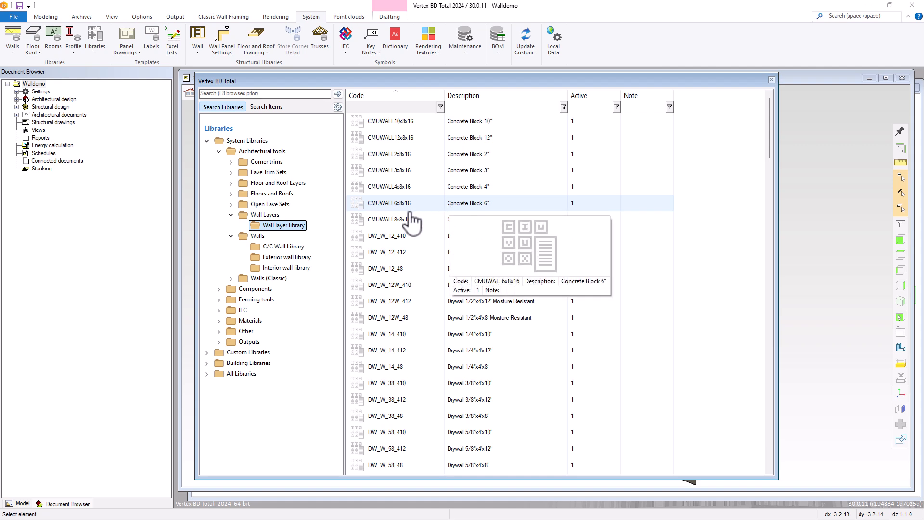
pyautogui.click(219, 300)
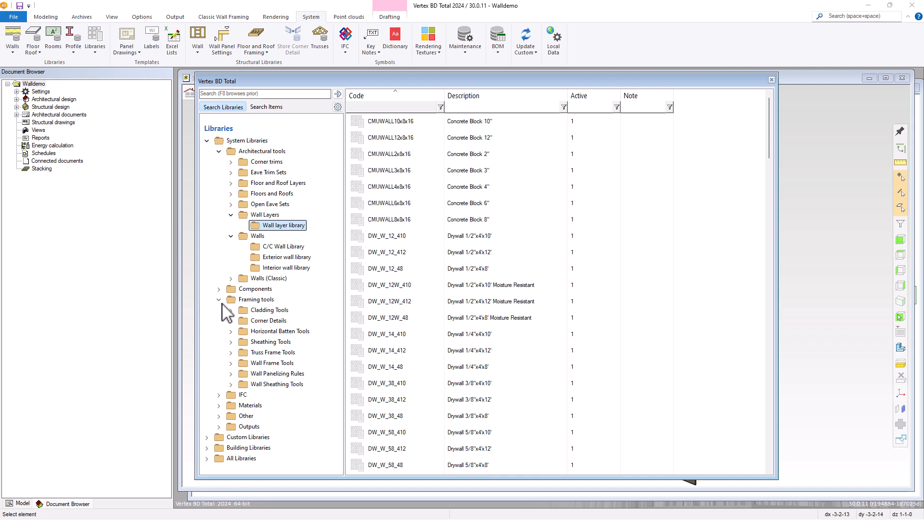
pyautogui.click(231, 363)
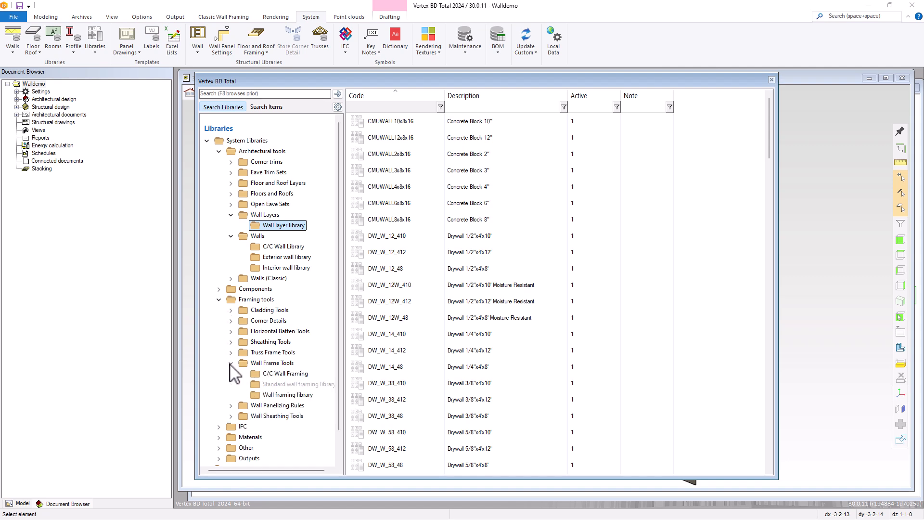
pyautogui.click(282, 375)
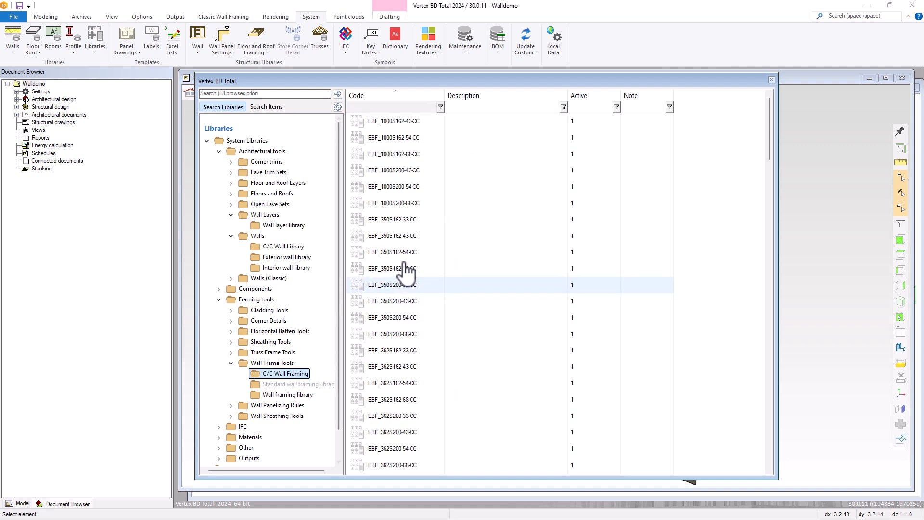
pyautogui.moveTo(460, 210)
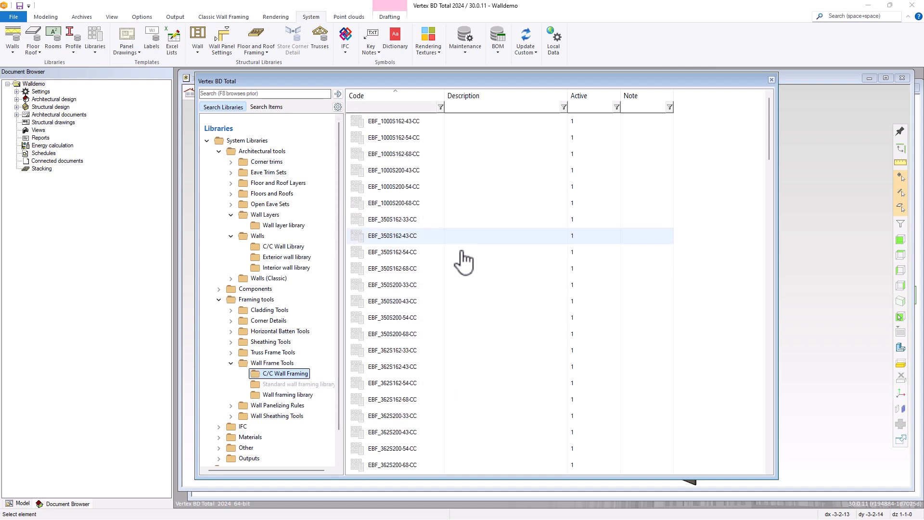
pyautogui.moveTo(466, 354)
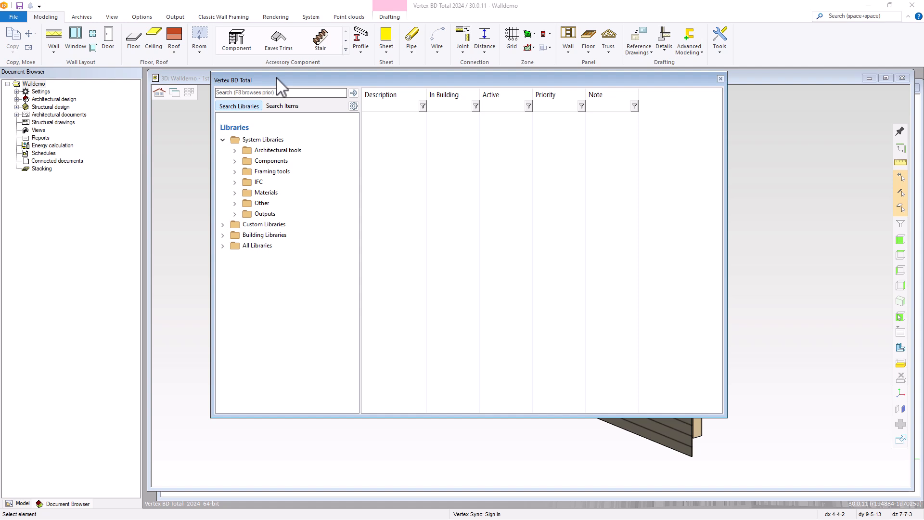
# List the wall types of the Exterior wall library among the system architectural tools and widen the code column
pyautogui.click(234, 150)
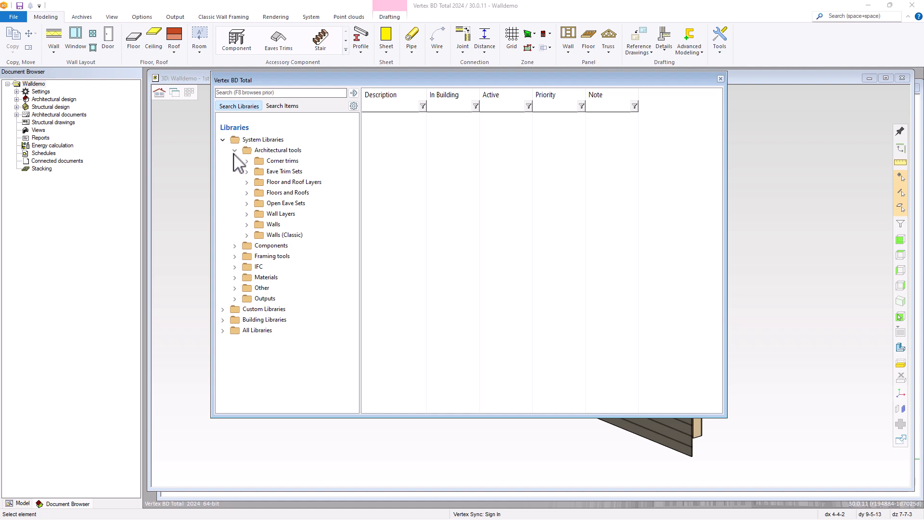
pyautogui.click(246, 224)
pyautogui.click(298, 236)
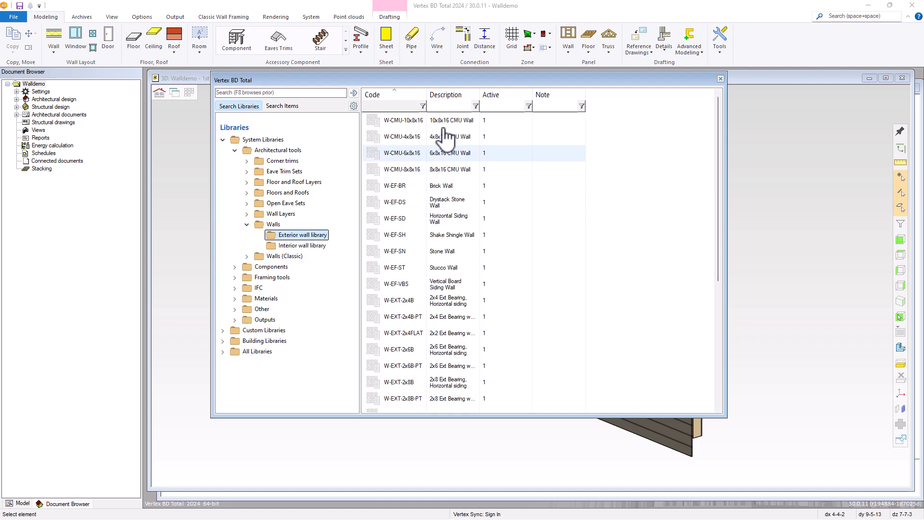
pyautogui.moveTo(427, 95); pyautogui.dragTo(443, 95)
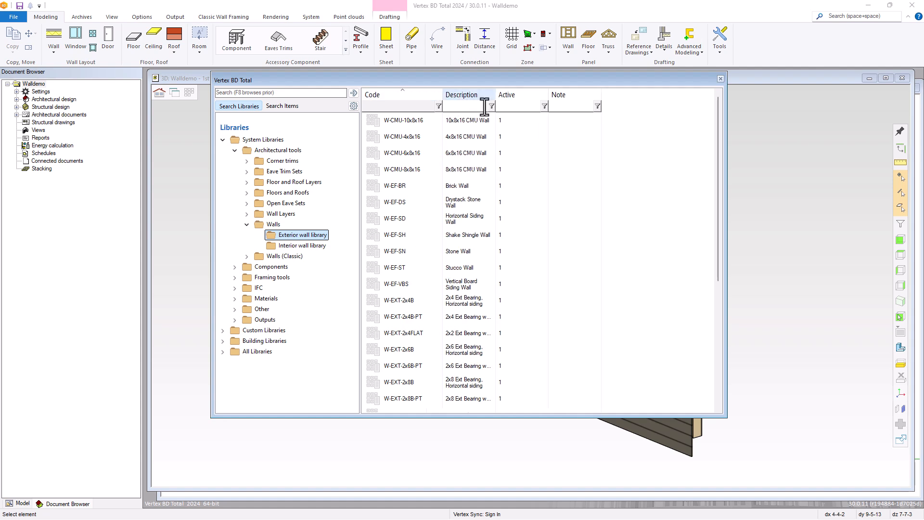
# List the entries of the Wall layer library and of the Wall framing library among the wall frame tools
pyautogui.click(247, 214)
pyautogui.click(289, 224)
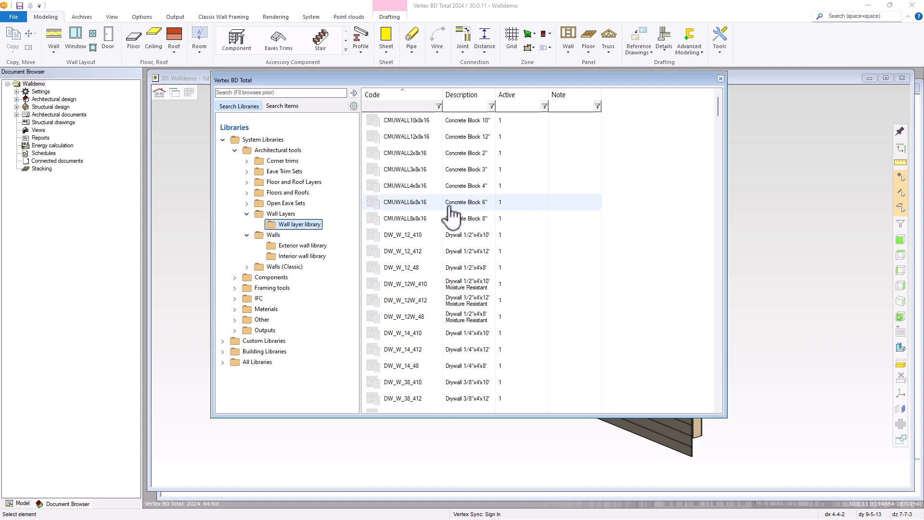
pyautogui.click(235, 288)
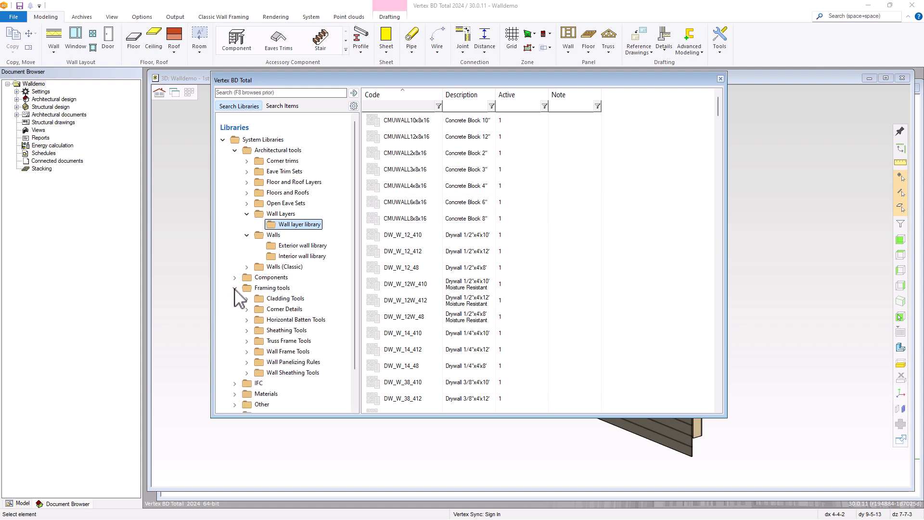
pyautogui.click(247, 352)
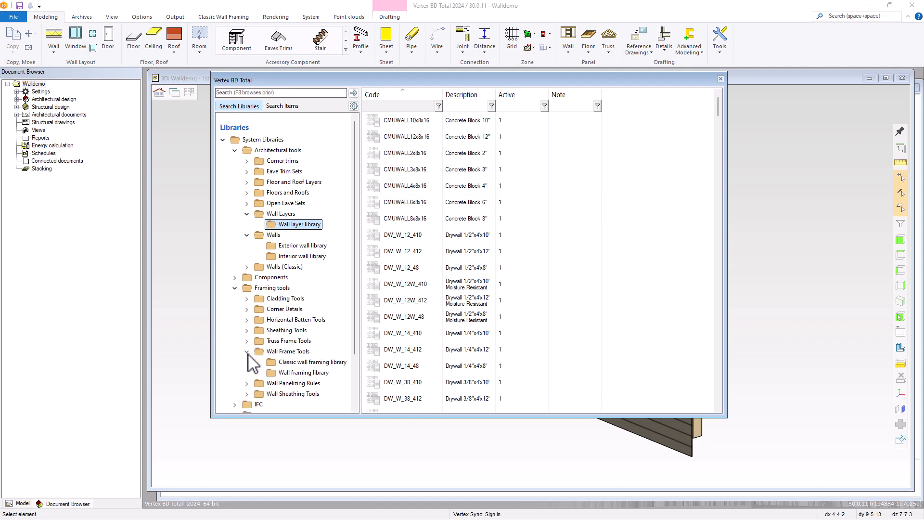
pyautogui.click(293, 375)
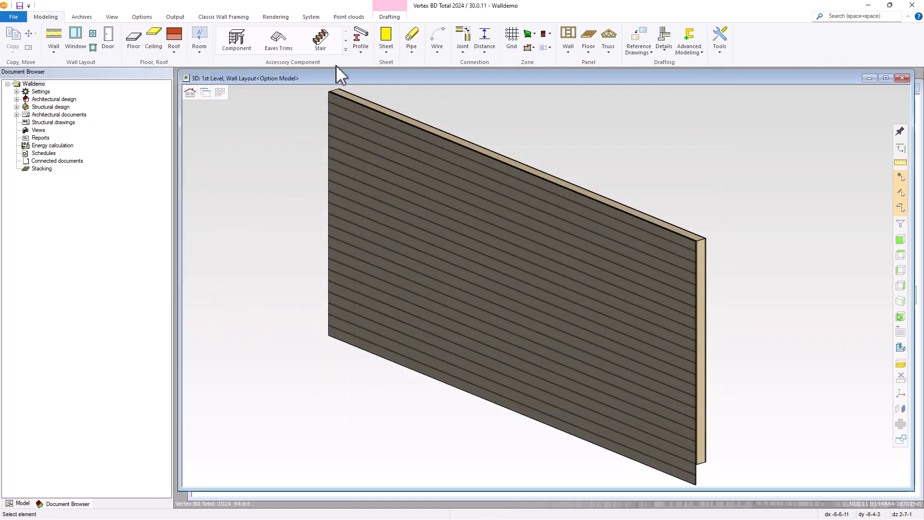
# Open the system wall libraries for editing and look through the selection groups of the Exterior wall library and C/C Wall Library
pyautogui.click(310, 17)
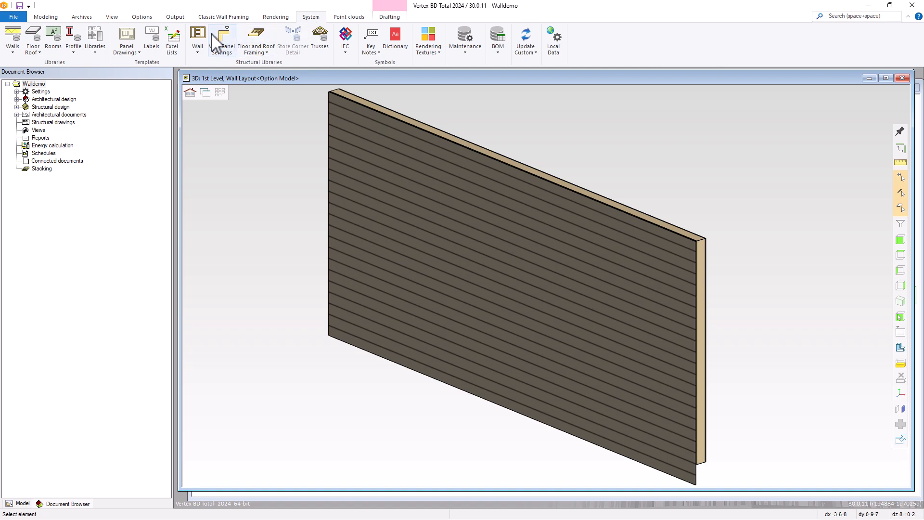
pyautogui.click(13, 40)
pyautogui.click(149, 104)
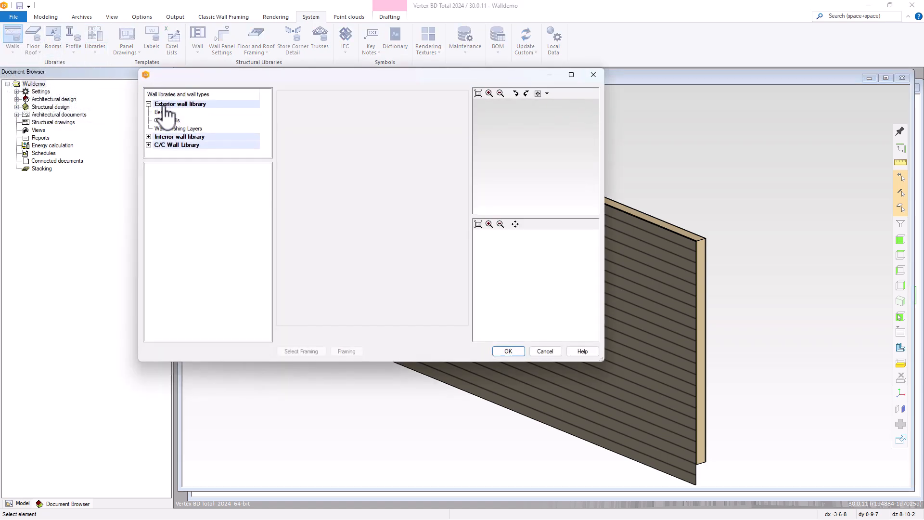
pyautogui.click(148, 104)
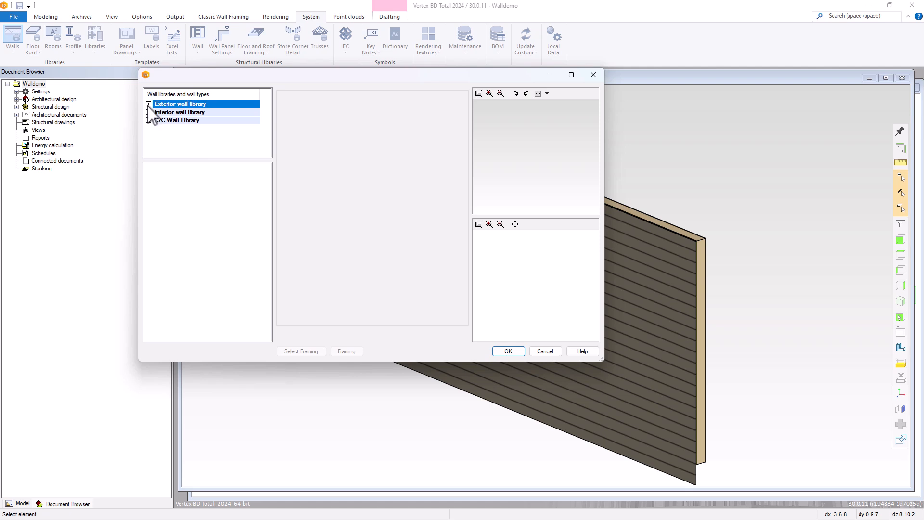
pyautogui.click(149, 119)
pyautogui.click(148, 120)
# Try creating a wall library named Custom_Walls, review its priority, and close the wall libraries without saving
pyautogui.rightClick(181, 123)
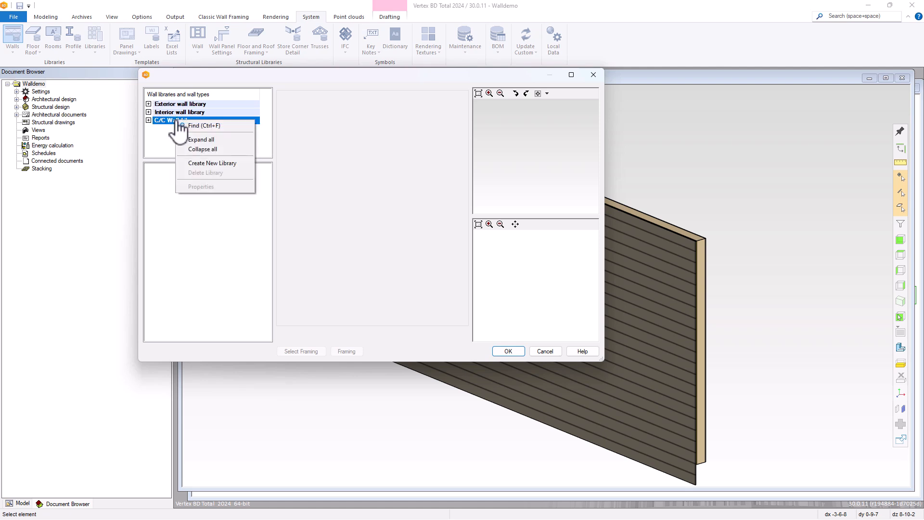
pyautogui.click(215, 164)
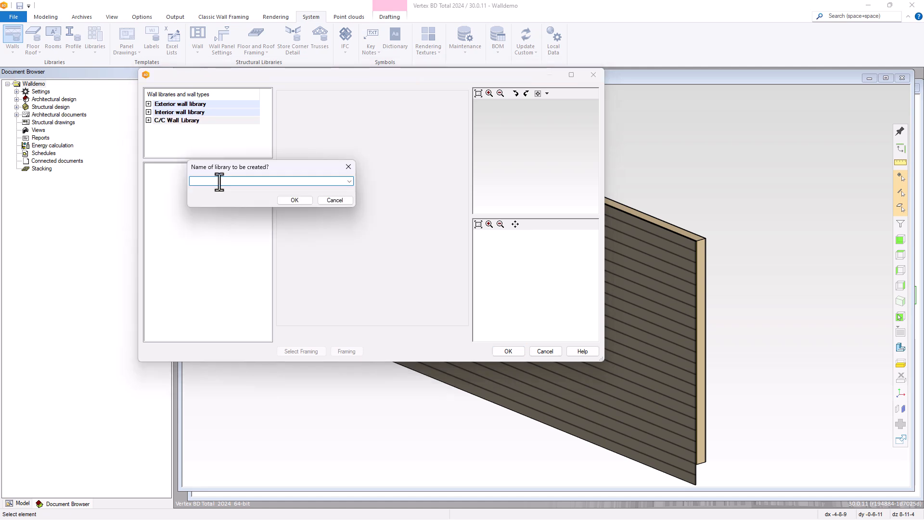
pyautogui.write('Custom_Walls')
pyautogui.click(294, 200)
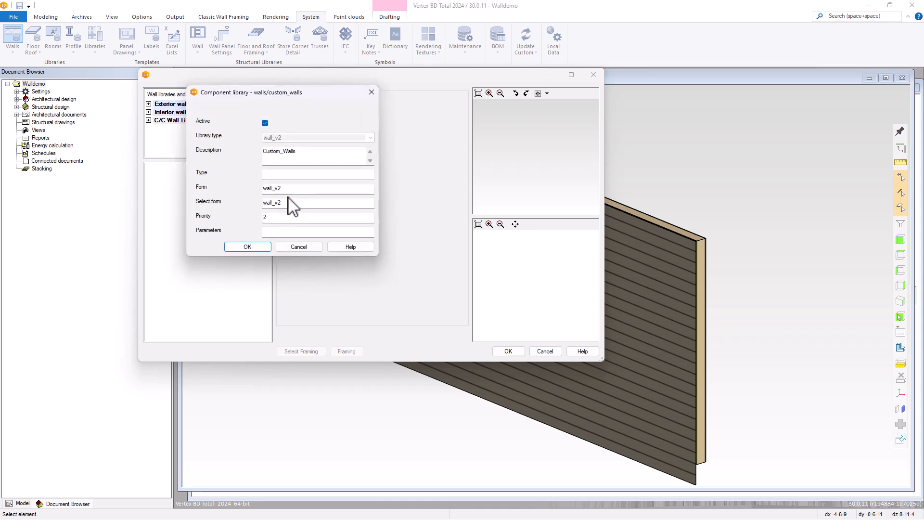
pyautogui.click(274, 218)
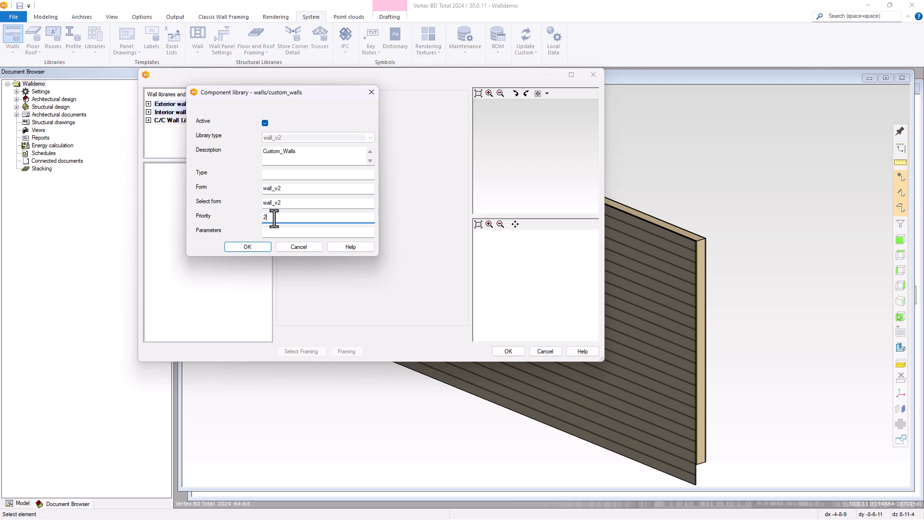
pyautogui.moveTo(271, 219); pyautogui.dragTo(254, 221)
pyautogui.click(259, 247)
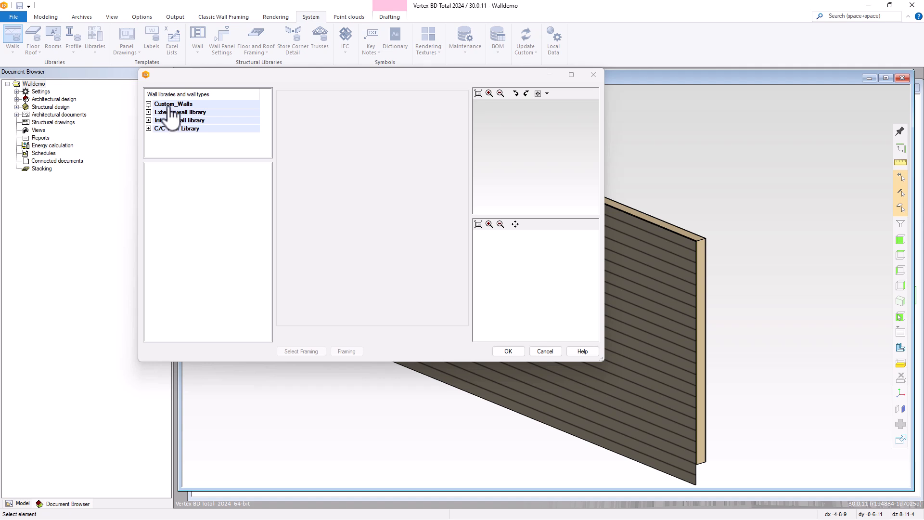
pyautogui.click(546, 349)
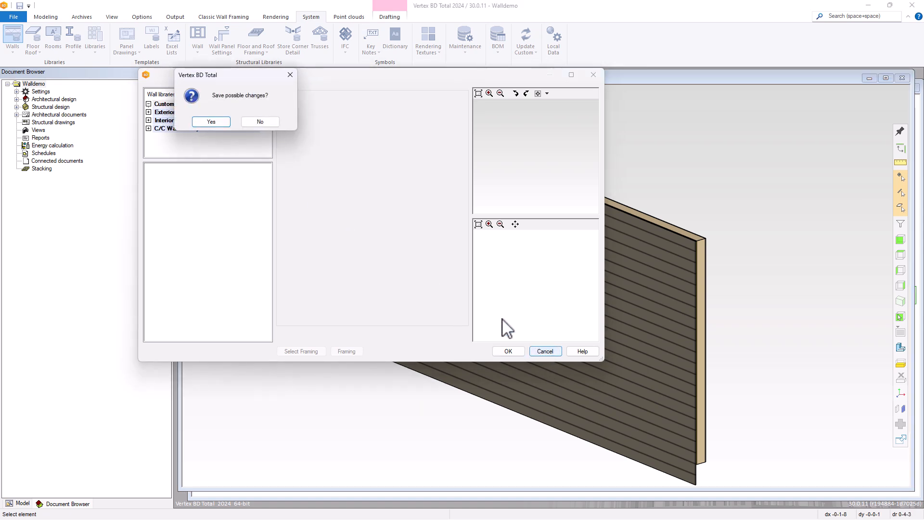
pyautogui.click(269, 122)
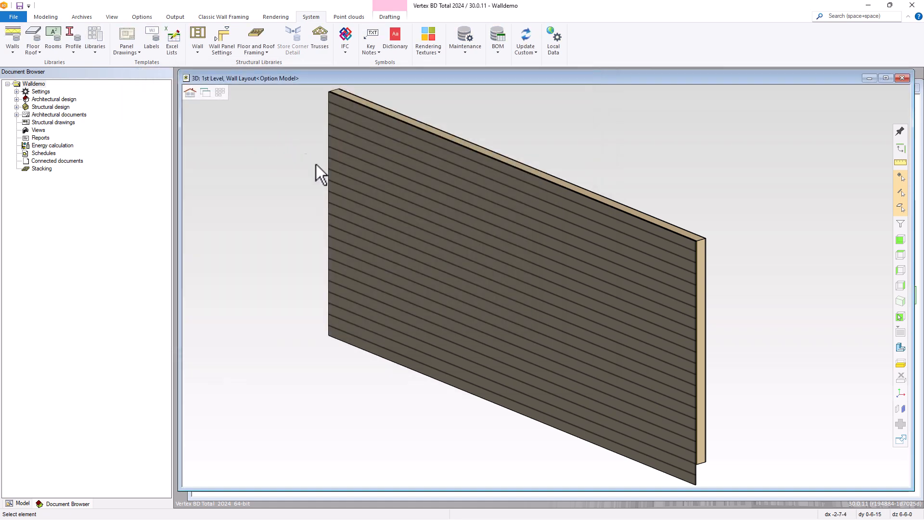
# Open the library browser and list the wall types of the C/C Wall Library under the system architectural tools
pyautogui.click(96, 39)
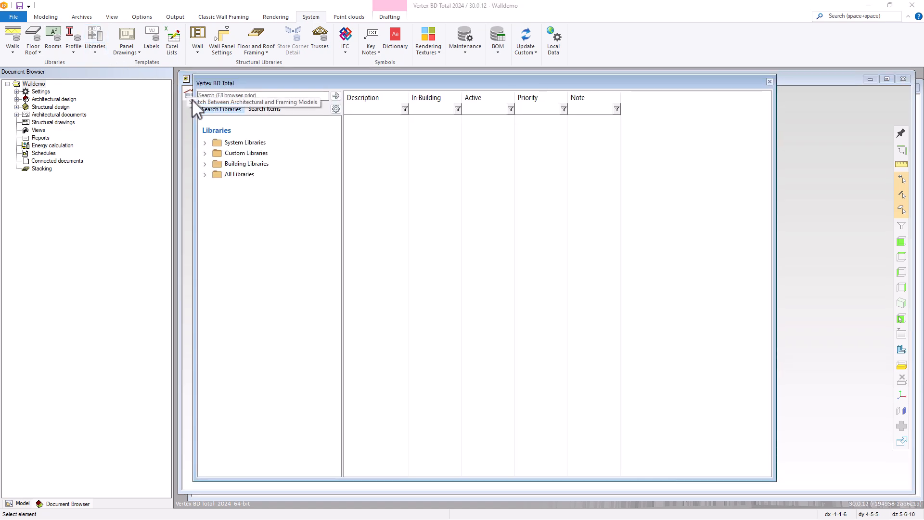
pyautogui.click(205, 144)
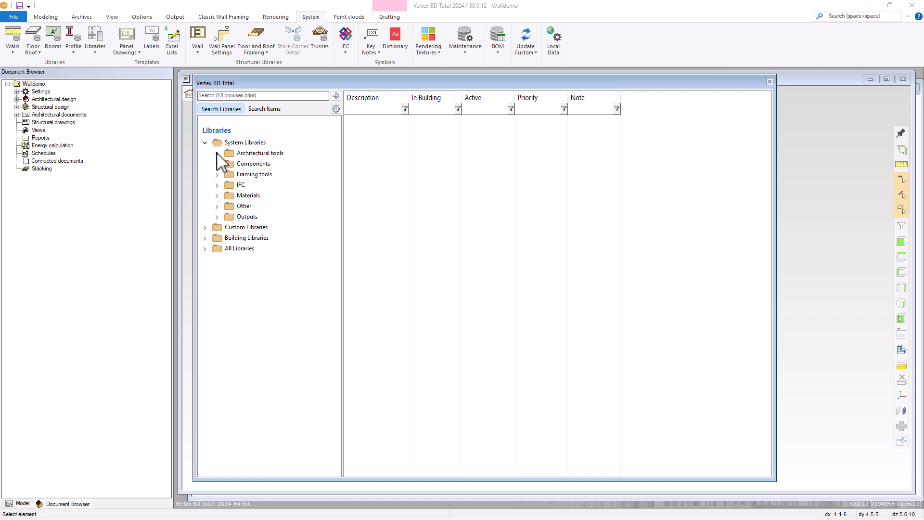
pyautogui.click(217, 154)
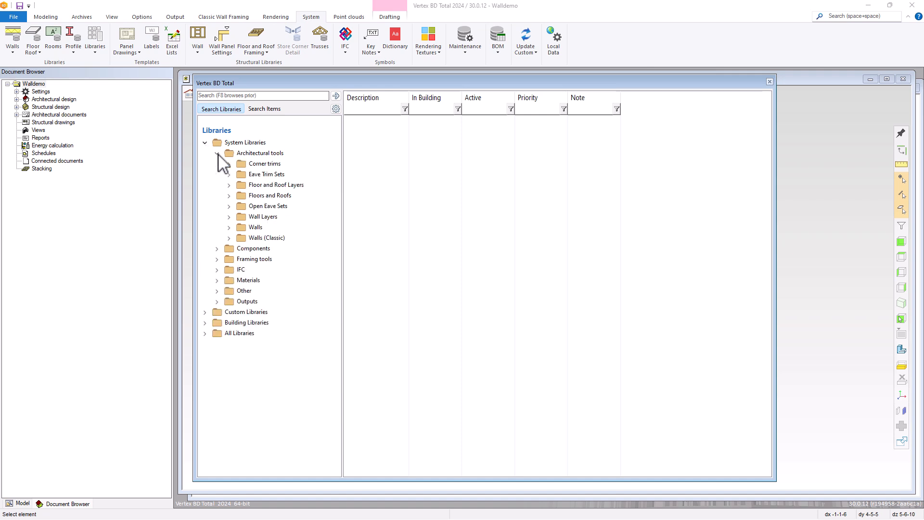
pyautogui.click(229, 227)
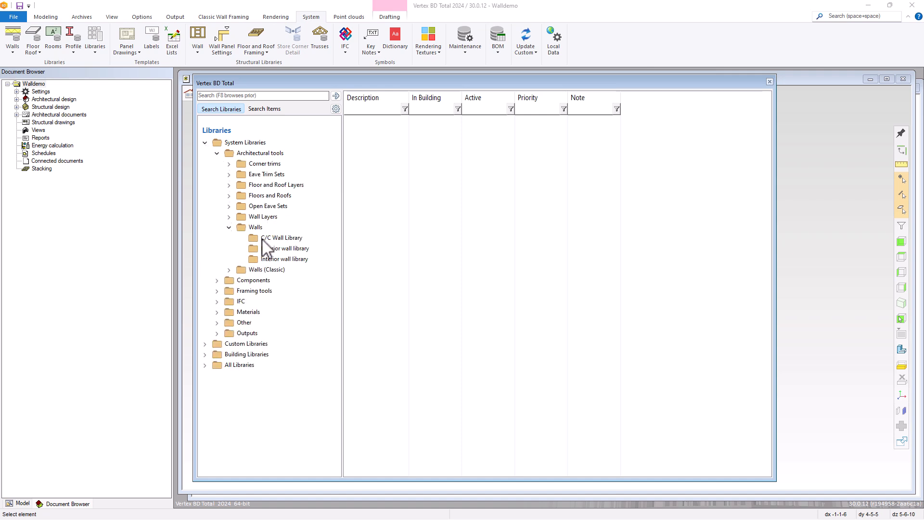
pyautogui.click(298, 238)
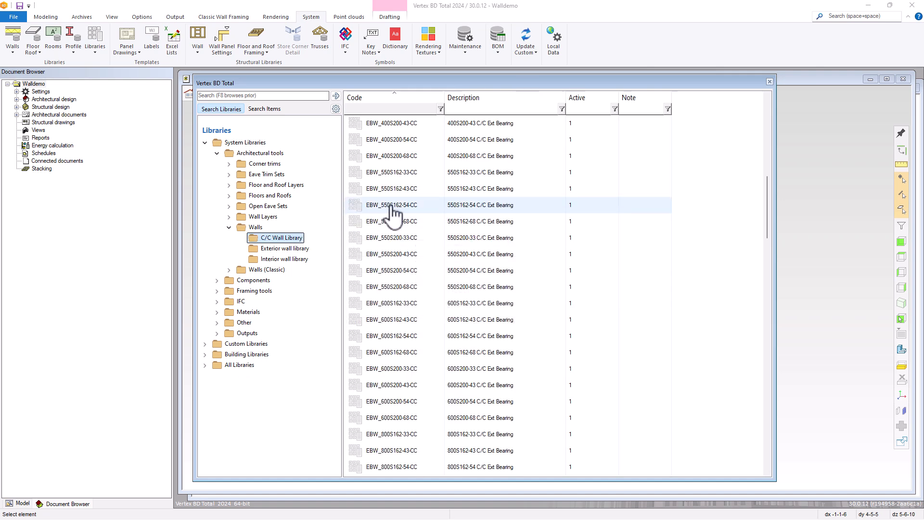
# Copy wall type EBW_550S162-54-CC to a new custom library described as CUS C/C Wall Library, and show that library's contents
pyautogui.rightClick(392, 211)
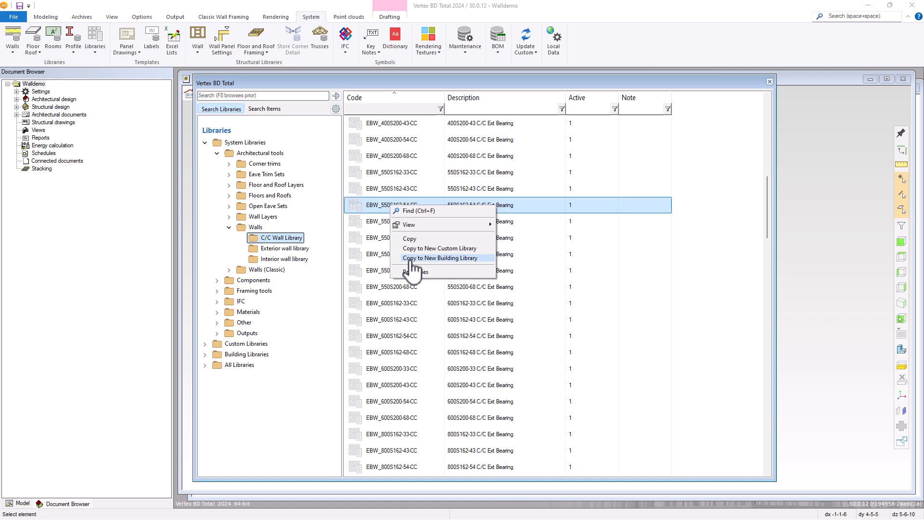
pyautogui.click(415, 249)
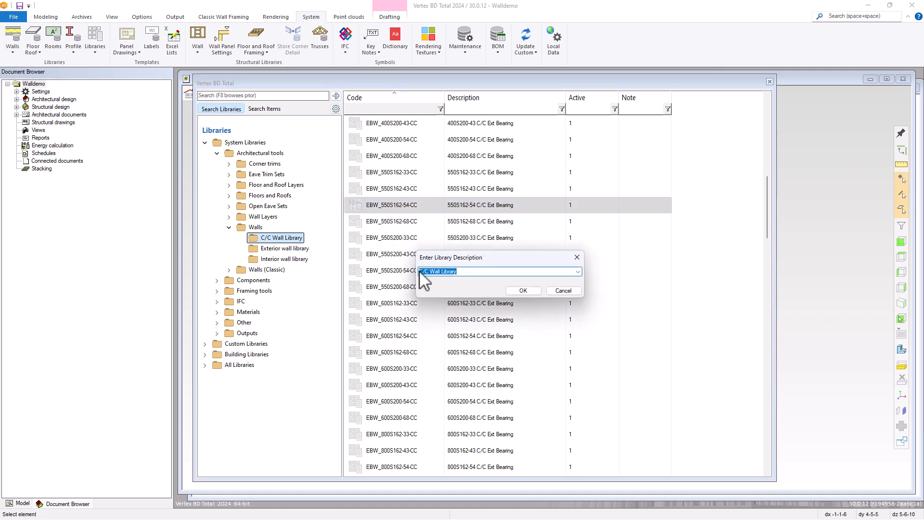
pyautogui.click(420, 271)
pyautogui.write('US')
pyautogui.click(516, 290)
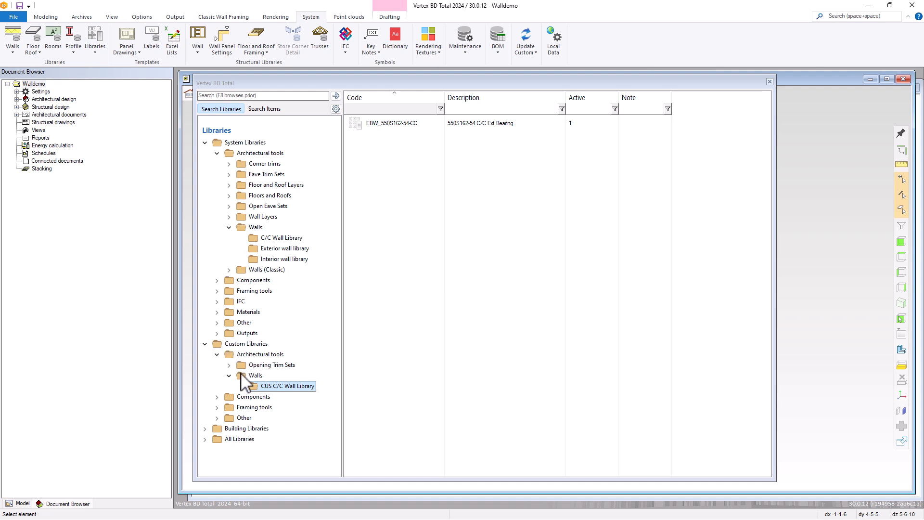
pyautogui.click(270, 386)
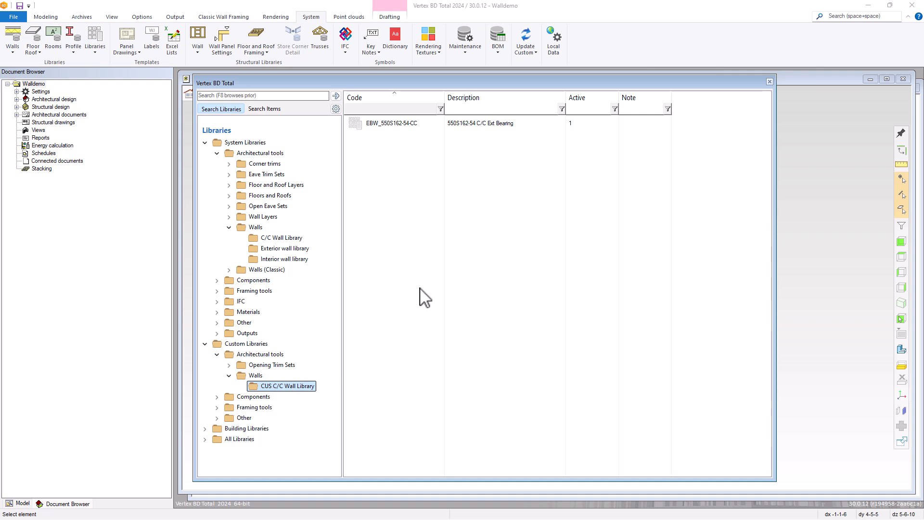
# Open the wall properties of EBW_550S162-54-CC in the custom library and bring up its library entry details
pyautogui.click(406, 124)
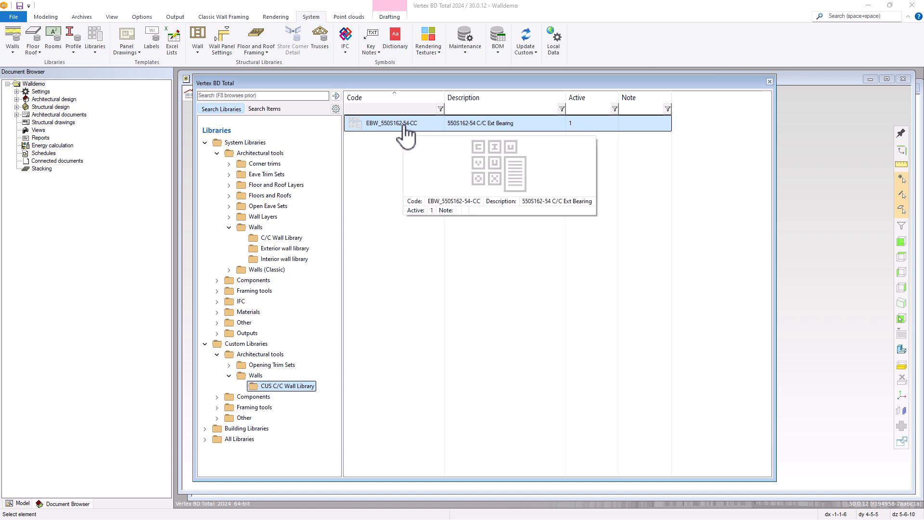
pyautogui.rightClick(404, 126)
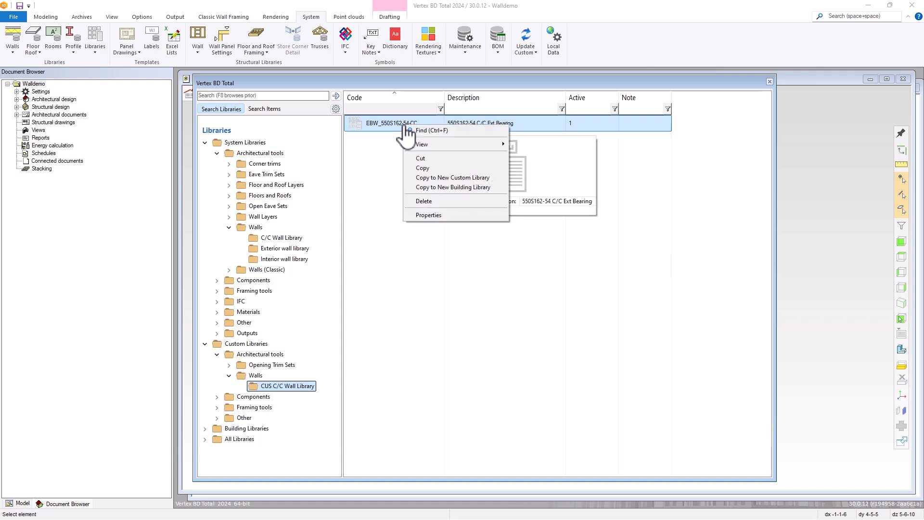
pyautogui.click(422, 215)
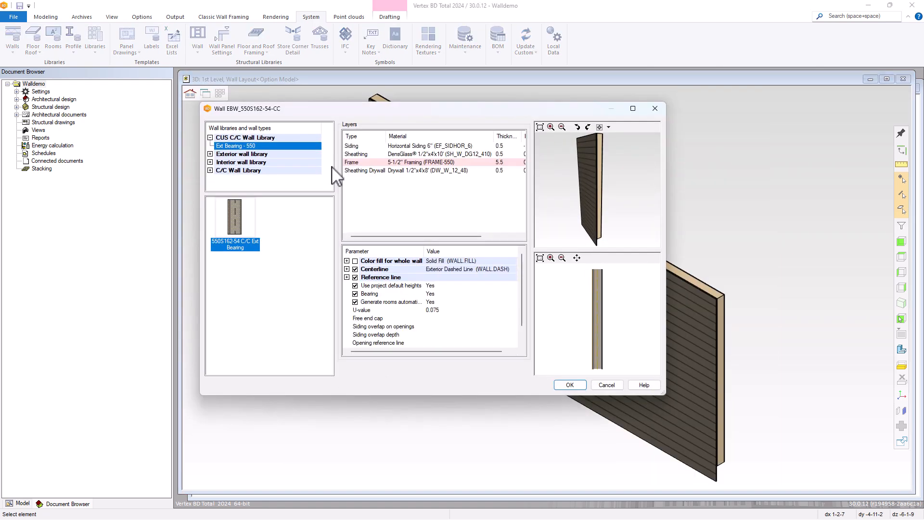
pyautogui.rightClick(235, 248)
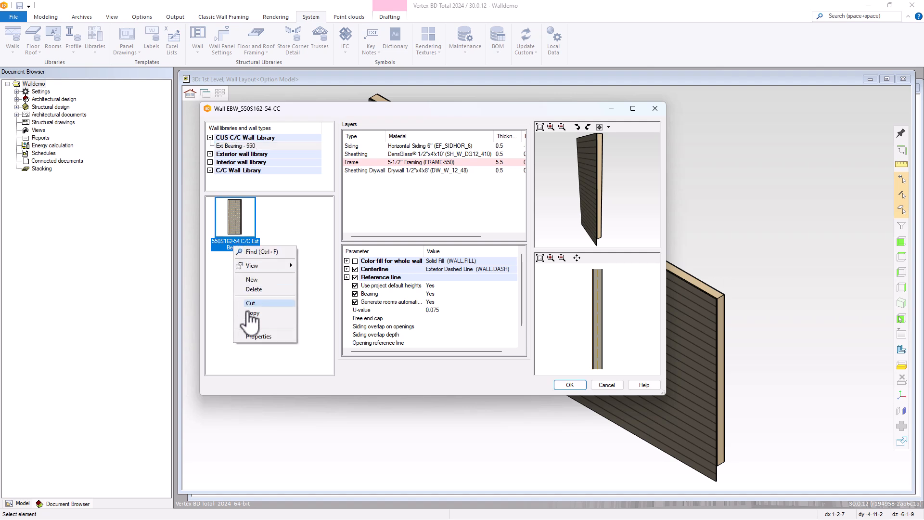
pyautogui.click(252, 337)
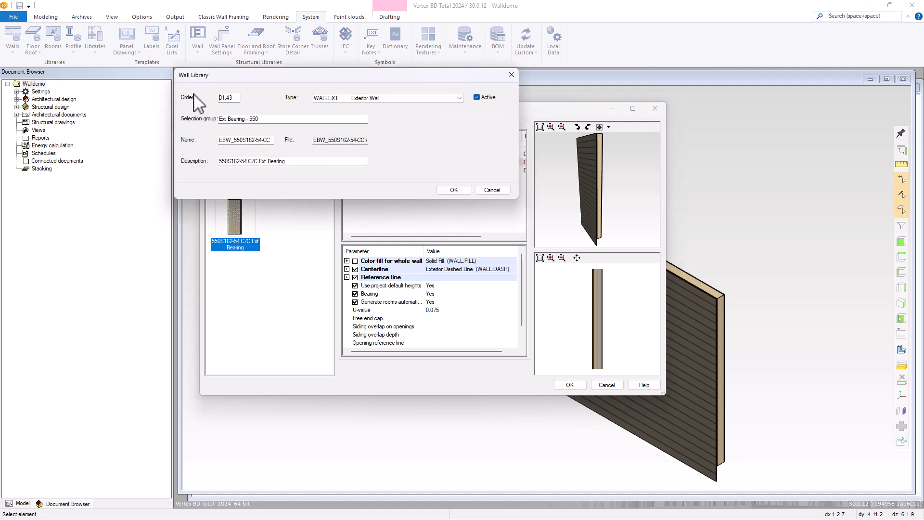
# Rename the wall type EBW_550S162-54-STHS, describe it as 550S162-54 C/C Ext Stone w/ 8" Horiz Siding, and save the wall
pyautogui.click(272, 140)
pyautogui.write('STH')
pyautogui.click(293, 160)
pyautogui.press('BackSpace')
pyautogui.press('BackSpace')
pyautogui.press('BackSpace')
pyautogui.press('BackSpace')
pyautogui.press('BackSpace')
pyautogui.press('BackSpace')
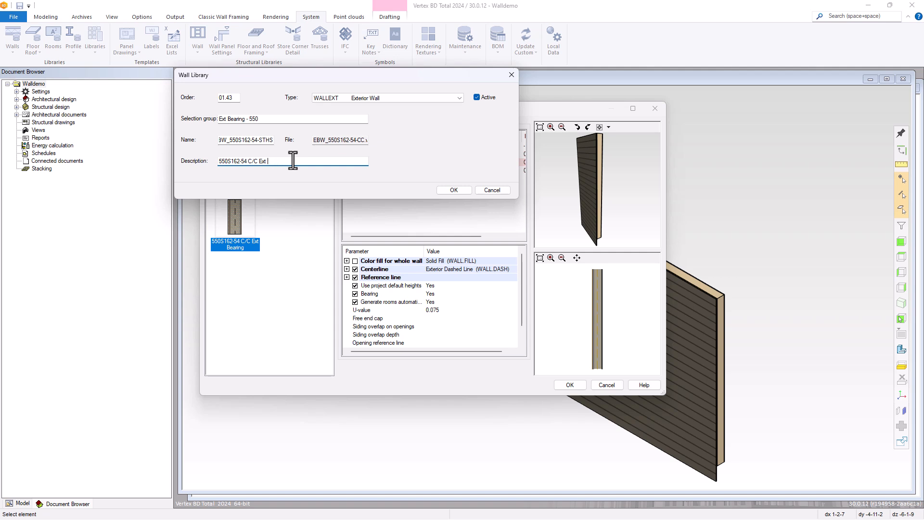
pyautogui.write('Stone w/ 8" Horiz Siding')
pyautogui.click(454, 190)
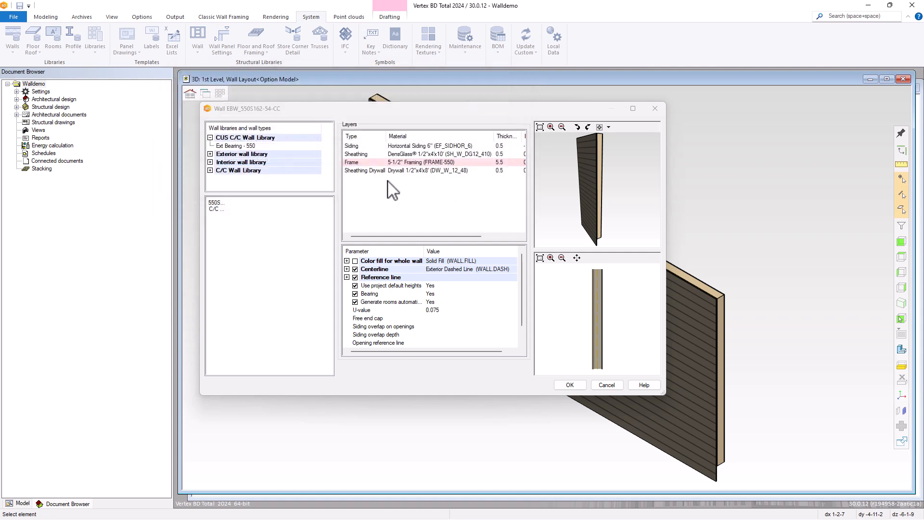
pyautogui.click(446, 146)
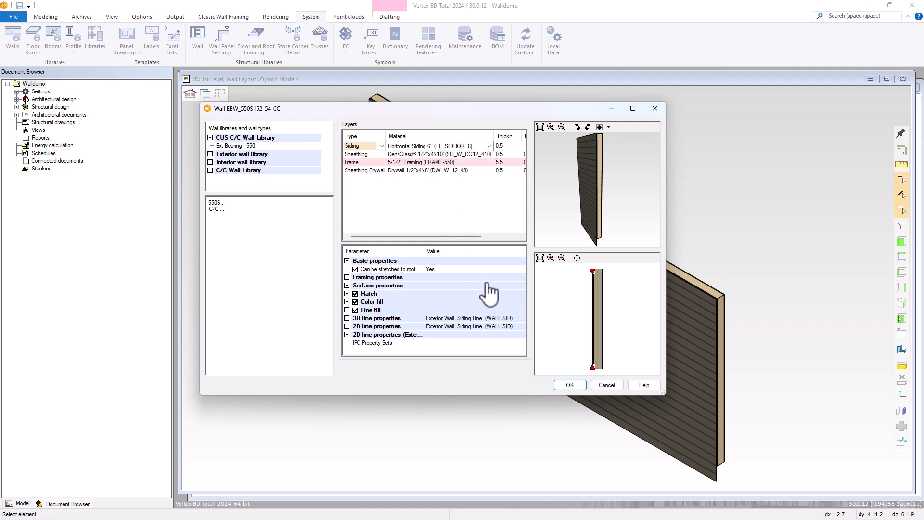
pyautogui.click(569, 385)
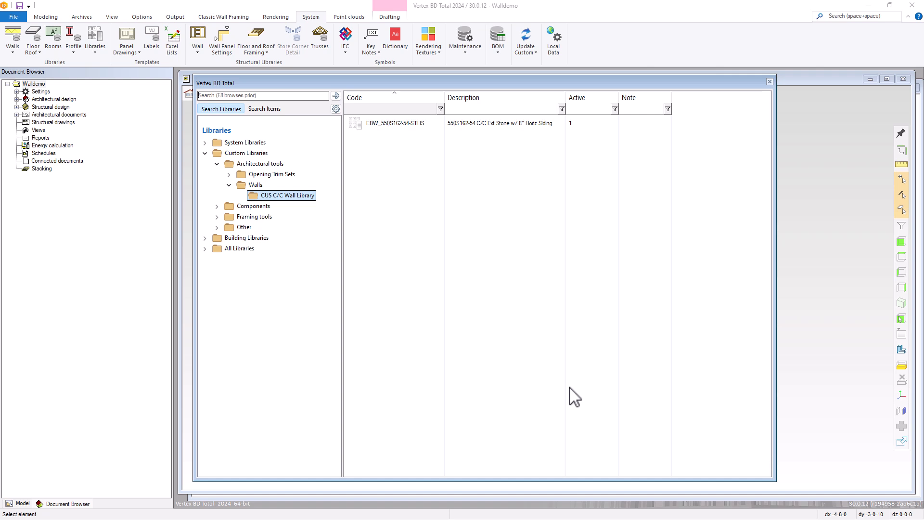
# List the framing types of the C/C Wall Framing library under the system wall frame tools
pyautogui.click(205, 143)
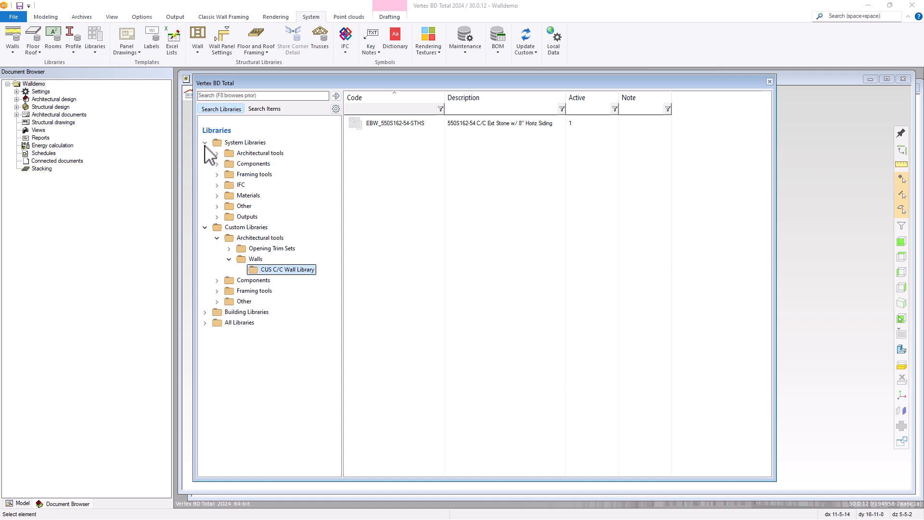
pyautogui.click(217, 175)
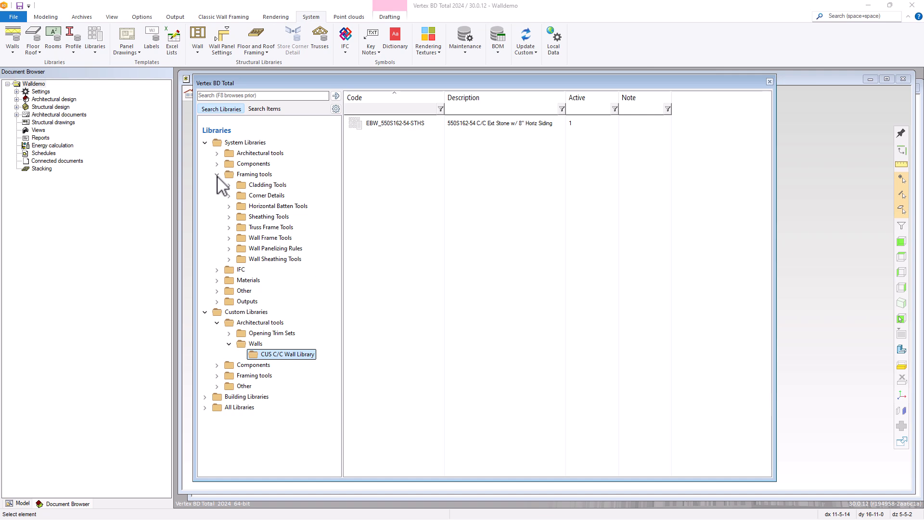
pyautogui.click(230, 238)
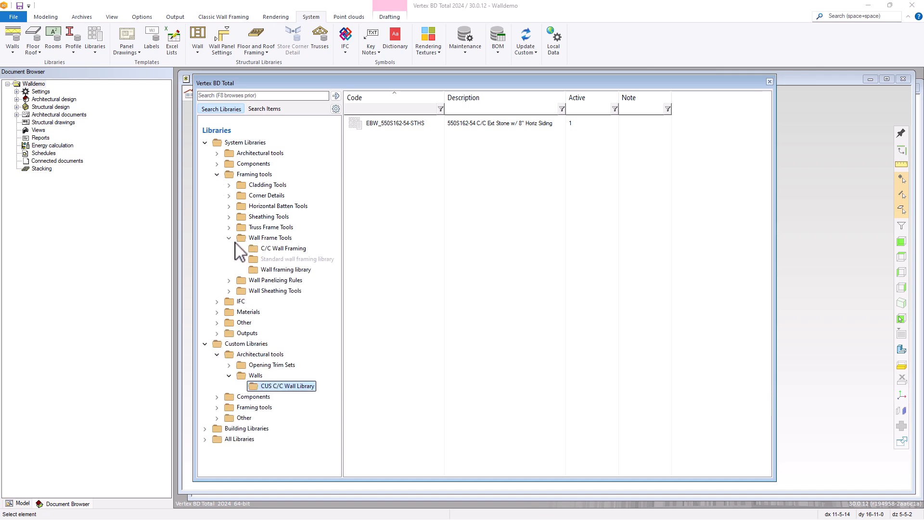
pyautogui.click(269, 250)
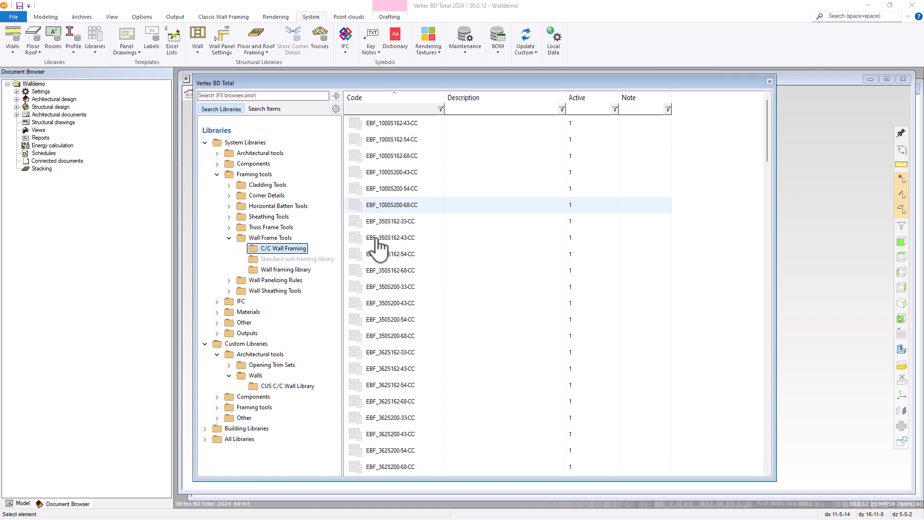
# Copy framing type EBF_550S162-54-CC to a new custom library described as CUS C/C Wall Framing
pyautogui.scroll(-3, 392, 299)
pyautogui.scroll(-5, 392, 299)
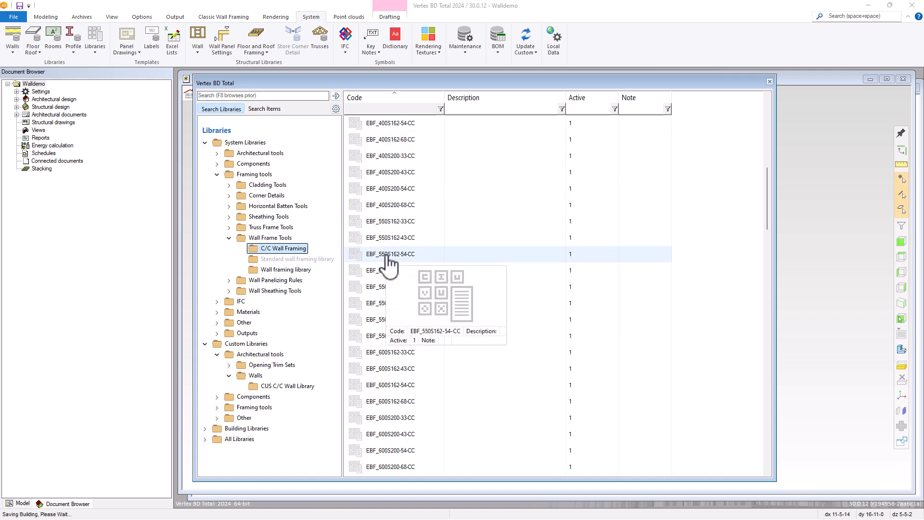
pyautogui.click(389, 263)
pyautogui.rightClick(388, 259)
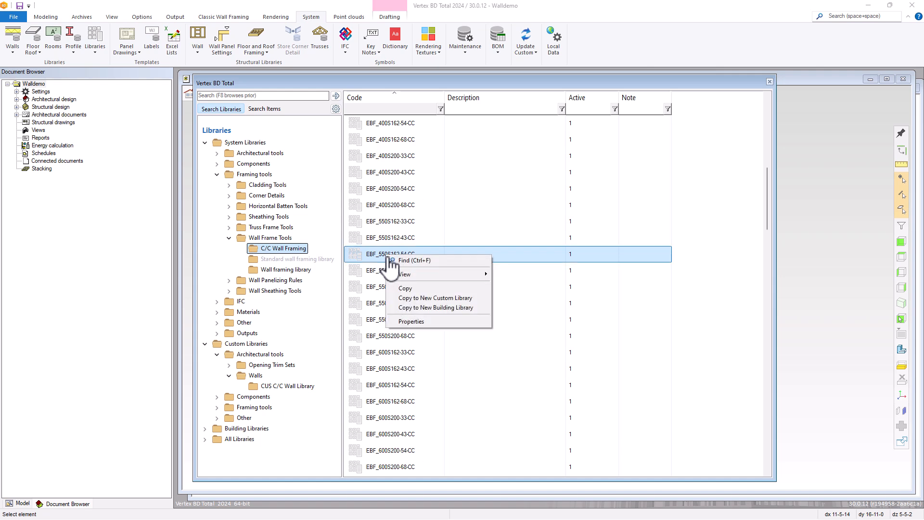
pyautogui.click(407, 298)
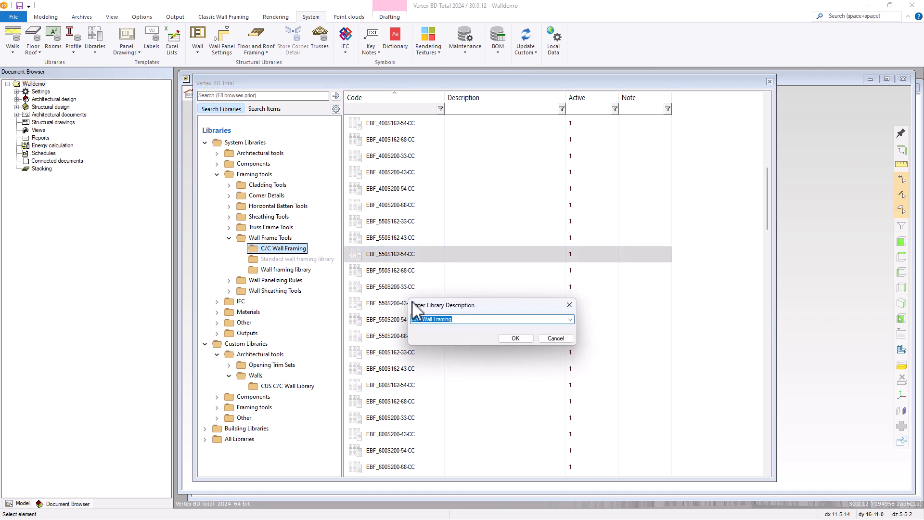
pyautogui.click(413, 319)
pyautogui.write('CUS')
pyautogui.click(515, 339)
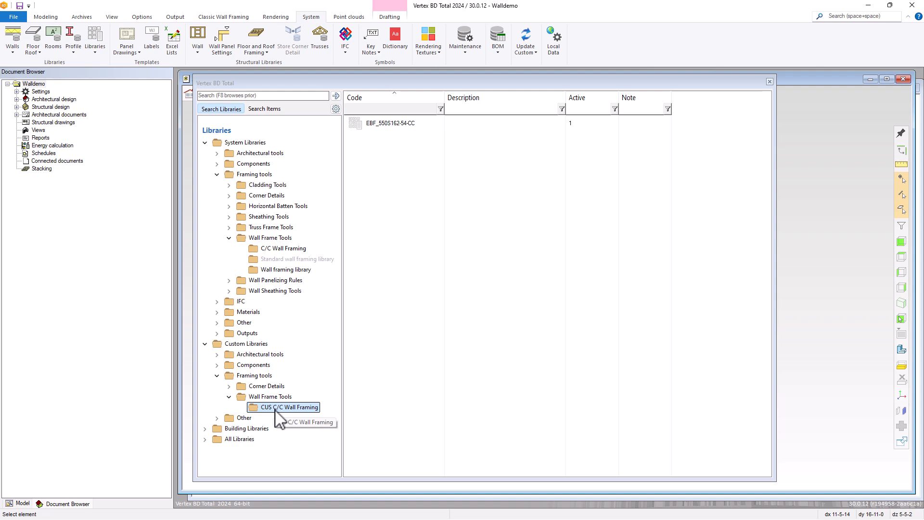
# Open the properties of the copied framing type in the custom library and rename it EBF_550S162-54-CUS
pyautogui.click(388, 124)
pyautogui.rightClick(389, 124)
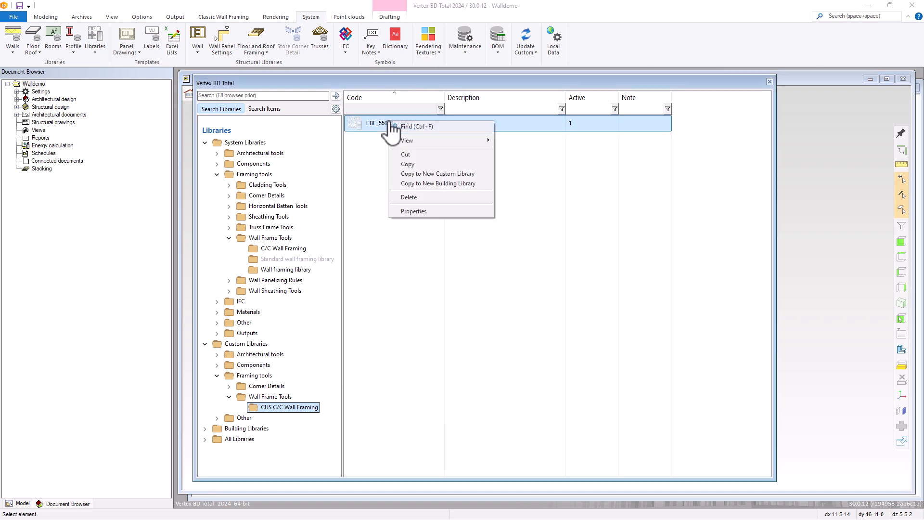
pyautogui.click(410, 214)
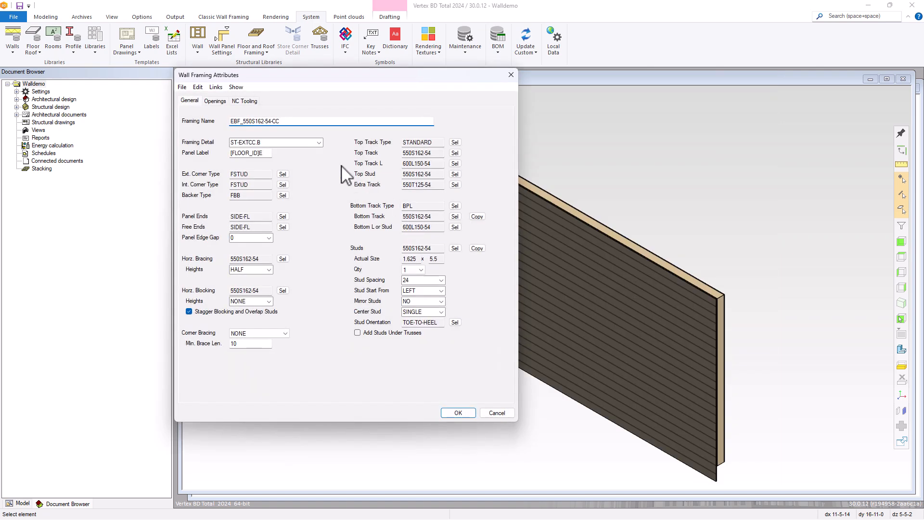
pyautogui.click(287, 122)
pyautogui.write('US')
pyautogui.press('Home')
# Set both the exterior and interior corner types of the framing to Flat Stud (FLAT)
pyautogui.click(283, 174)
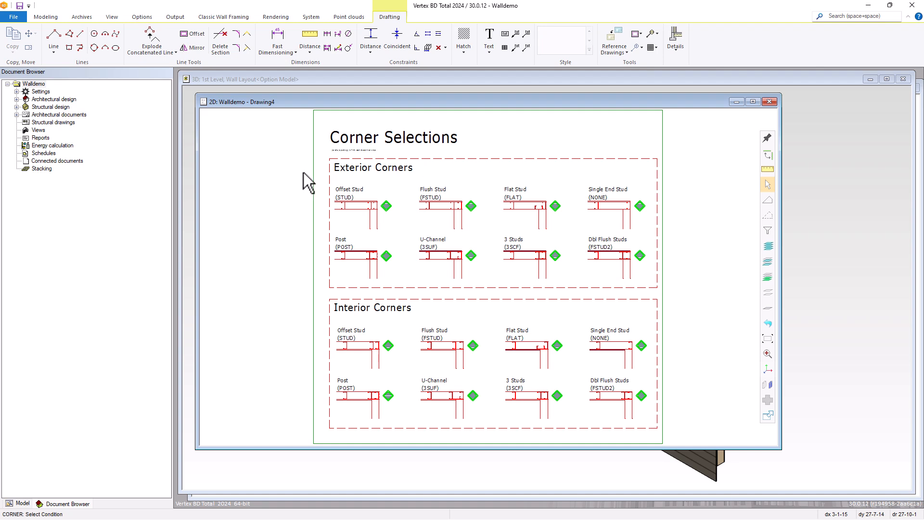
pyautogui.click(556, 207)
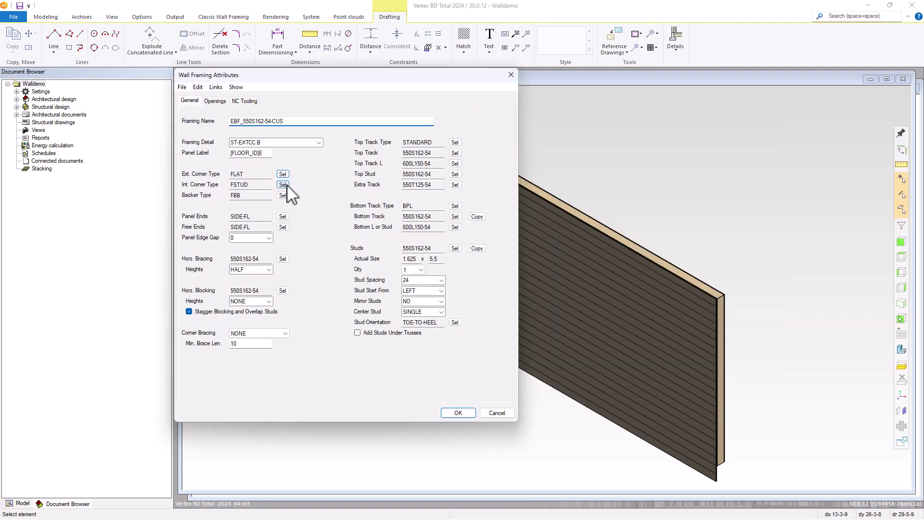
pyautogui.click(284, 185)
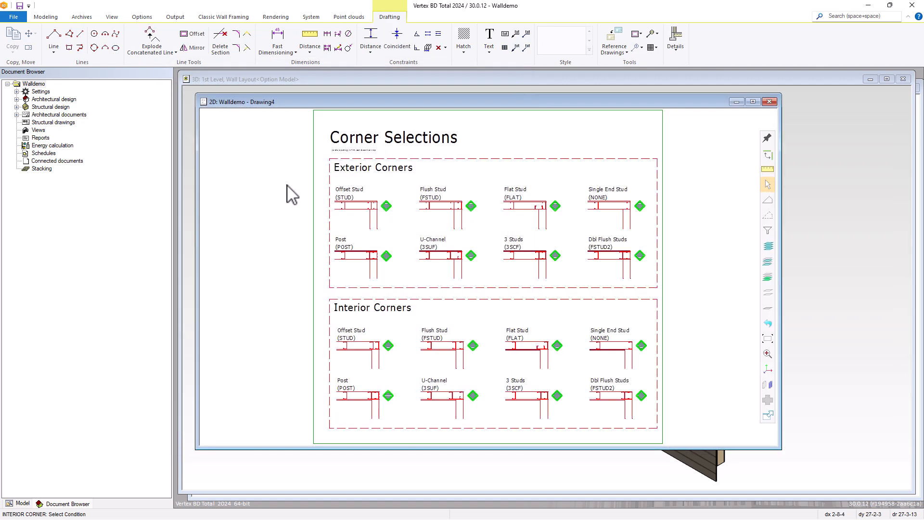
pyautogui.click(556, 206)
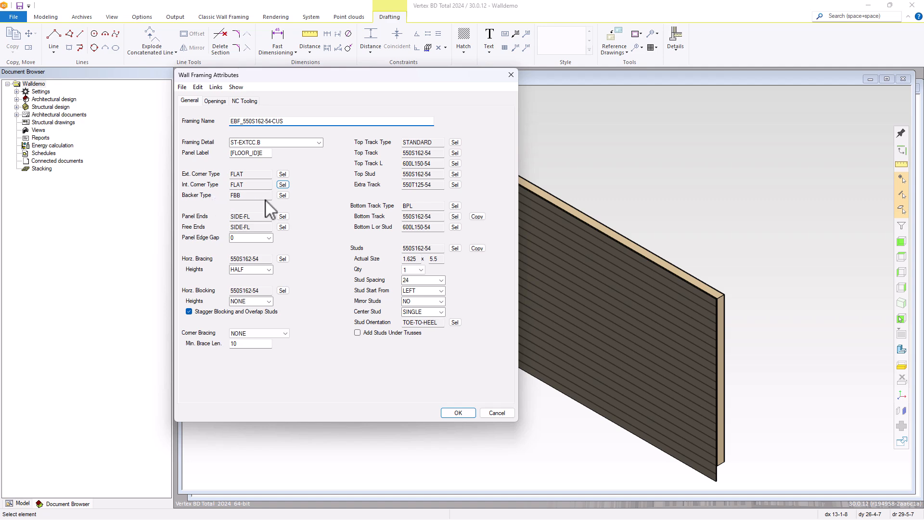
# Set the framing's backer type to L-Backer (BLB) and its stud spacing to 16
pyautogui.click(283, 195)
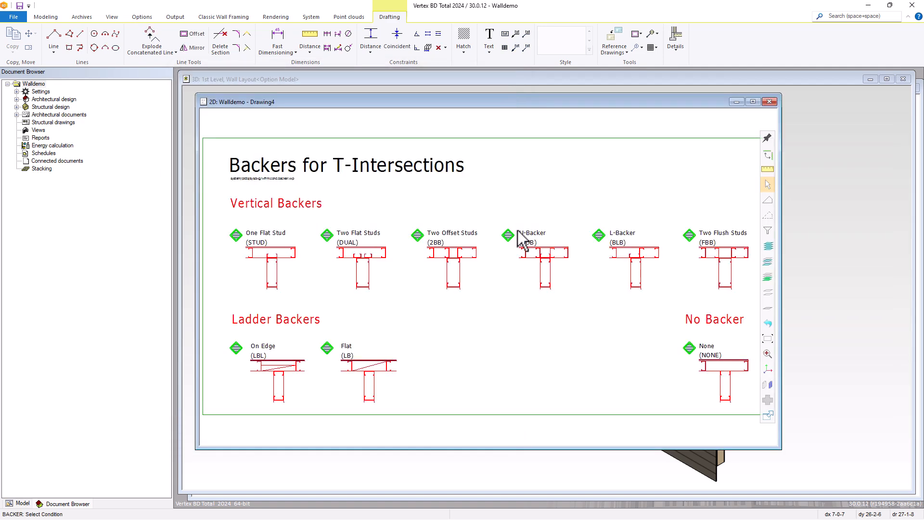
pyautogui.click(599, 236)
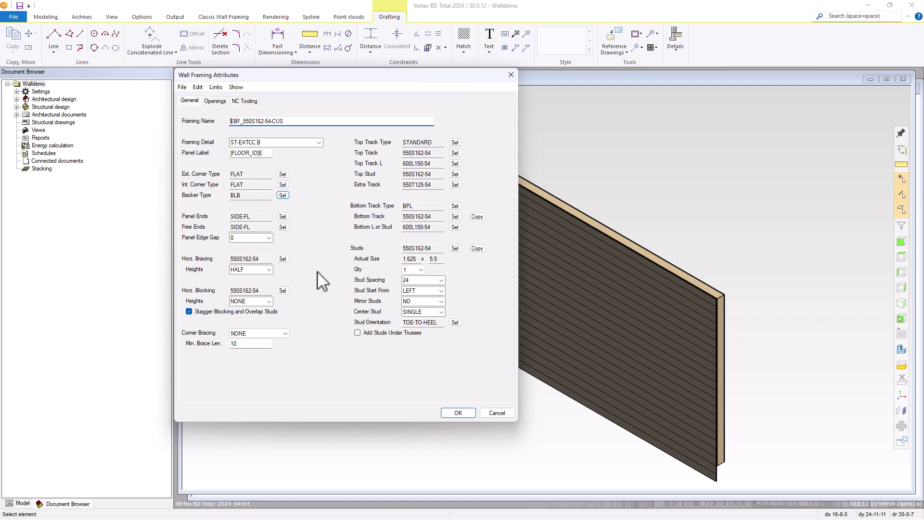
pyautogui.click(441, 280)
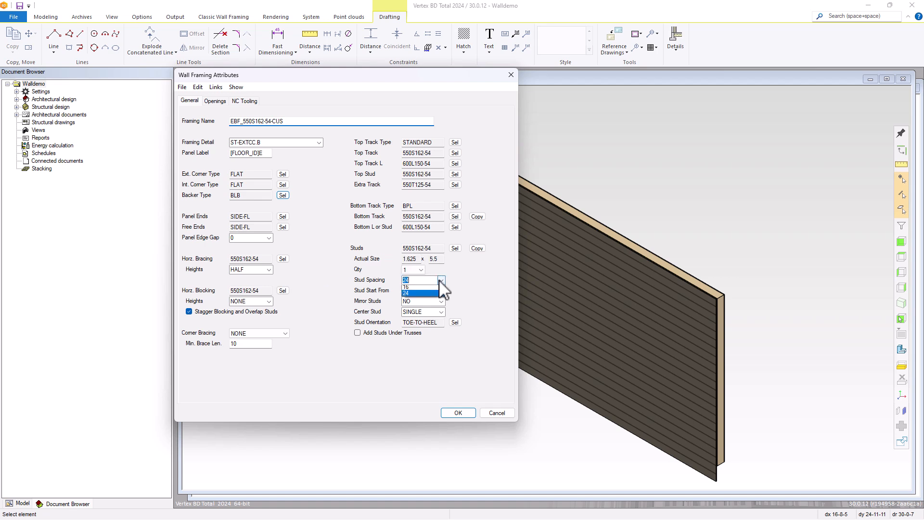
pyautogui.click(419, 288)
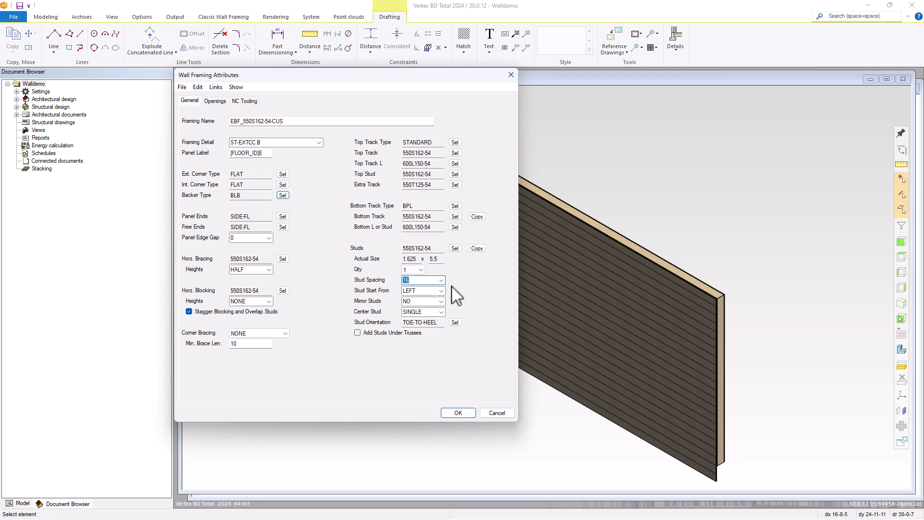
# In the framing's opening settings, set the second opening header to Box Header (DBOX) with a jamb quantity of 2
pyautogui.click(216, 101)
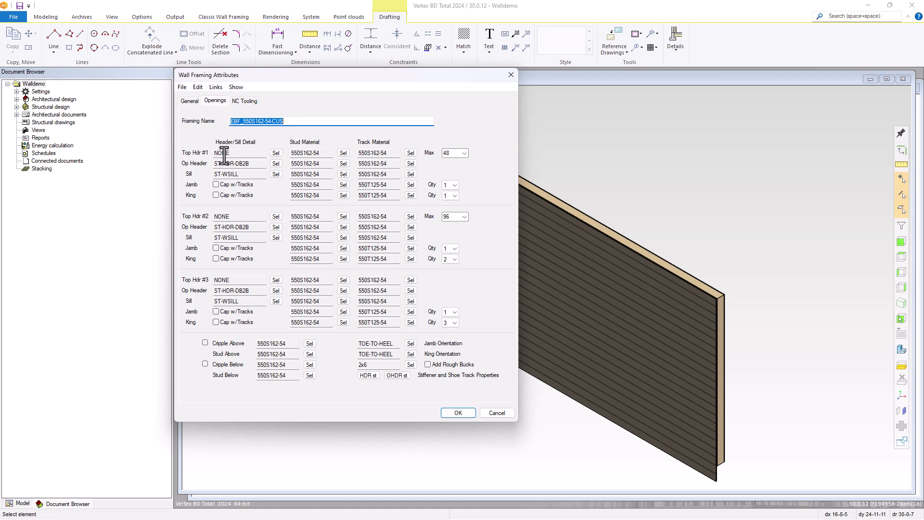
pyautogui.click(275, 228)
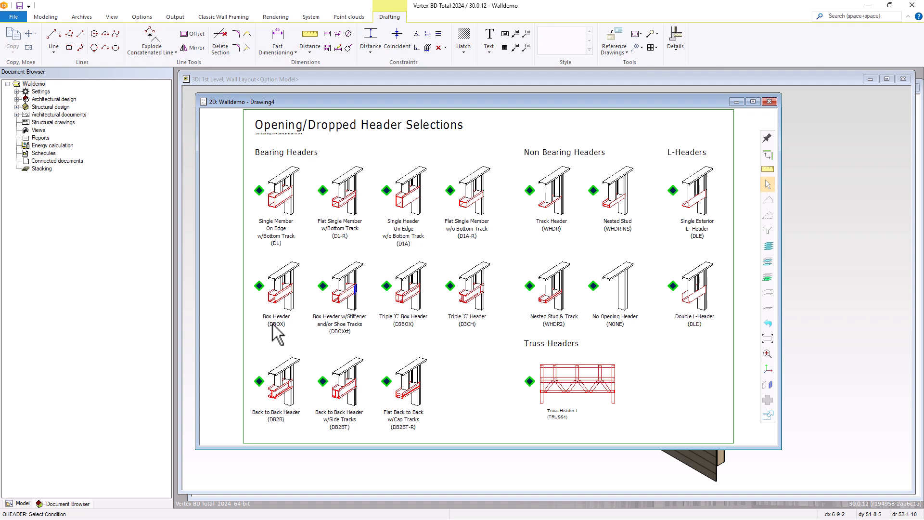
pyautogui.click(259, 286)
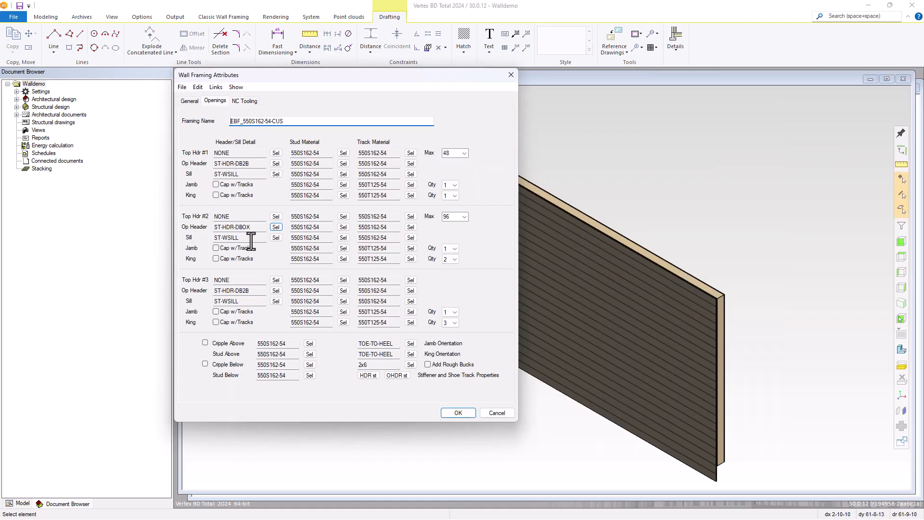
# Set the third opening header to Triple 'C' Header (D3CH) with a jamb quantity of 2, and save the framing type
pyautogui.click(276, 290)
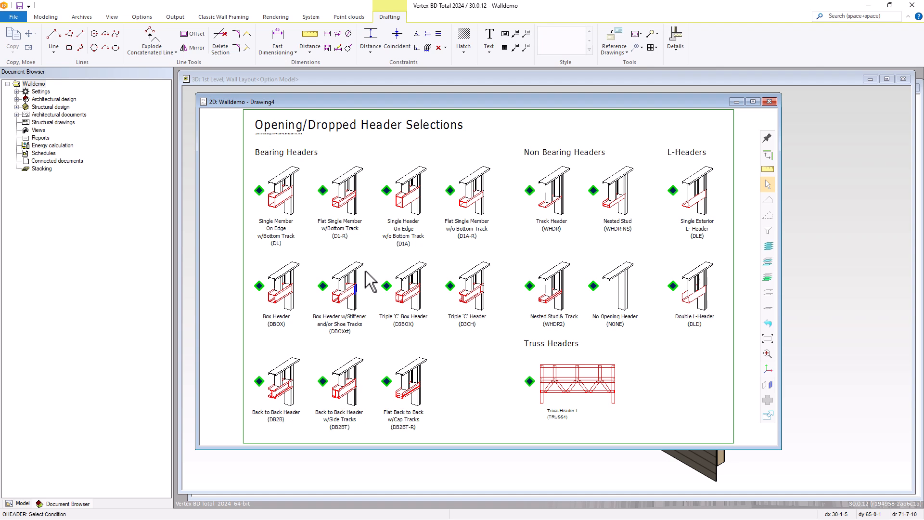
pyautogui.click(450, 295)
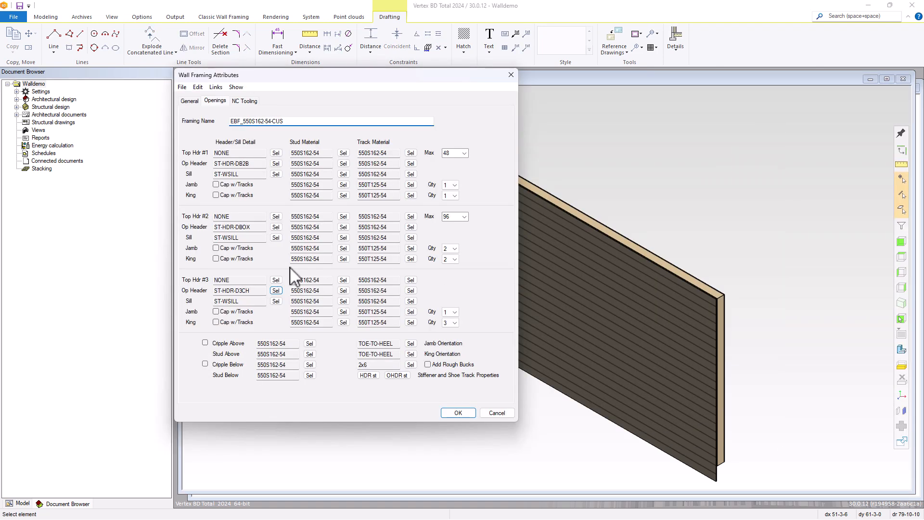
pyautogui.click(454, 313)
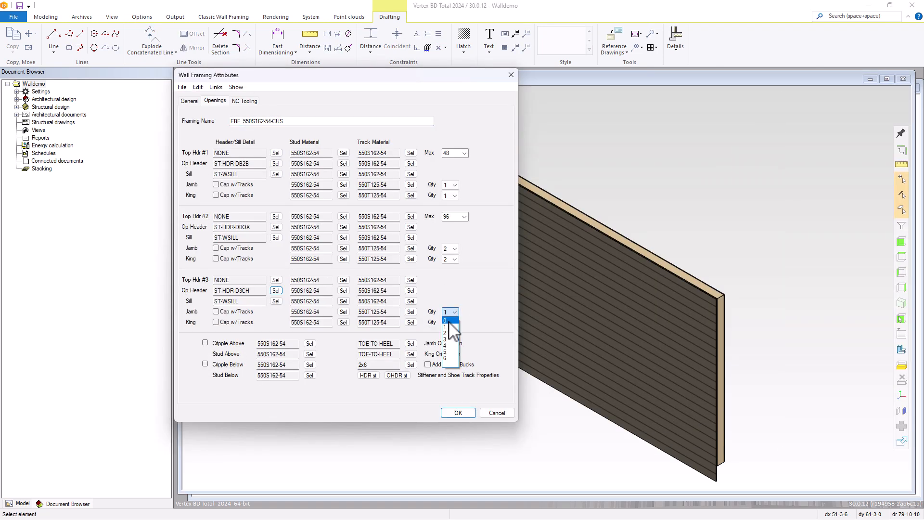
pyautogui.click(448, 333)
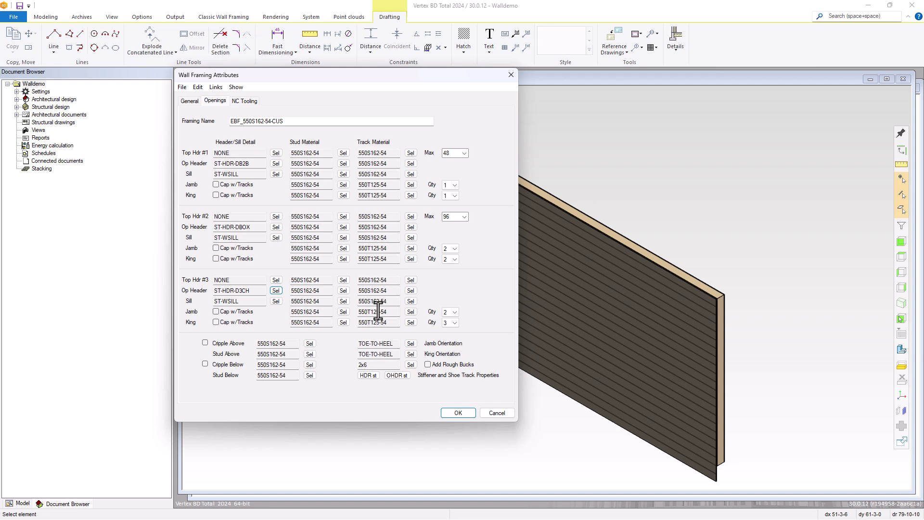
pyautogui.click(453, 413)
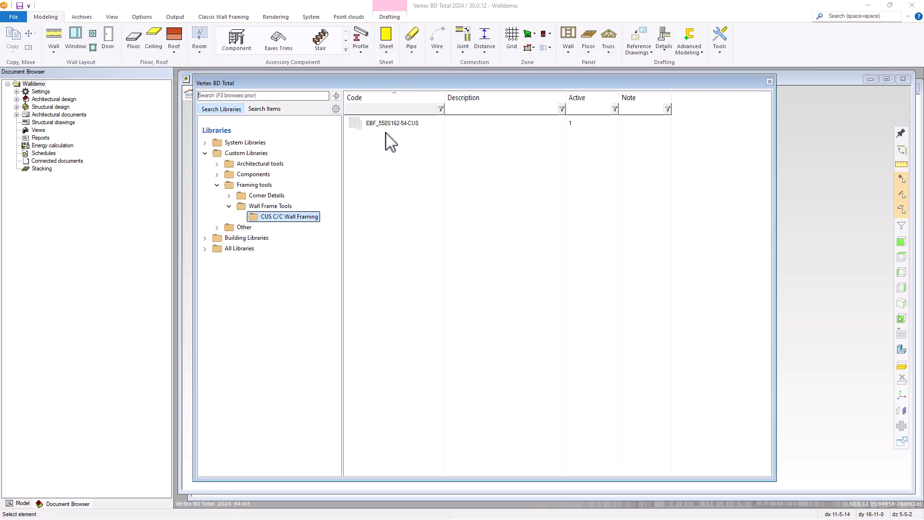
# List the contents of the Wall layer library under the system architectural tools
pyautogui.moveTo(415, 141)
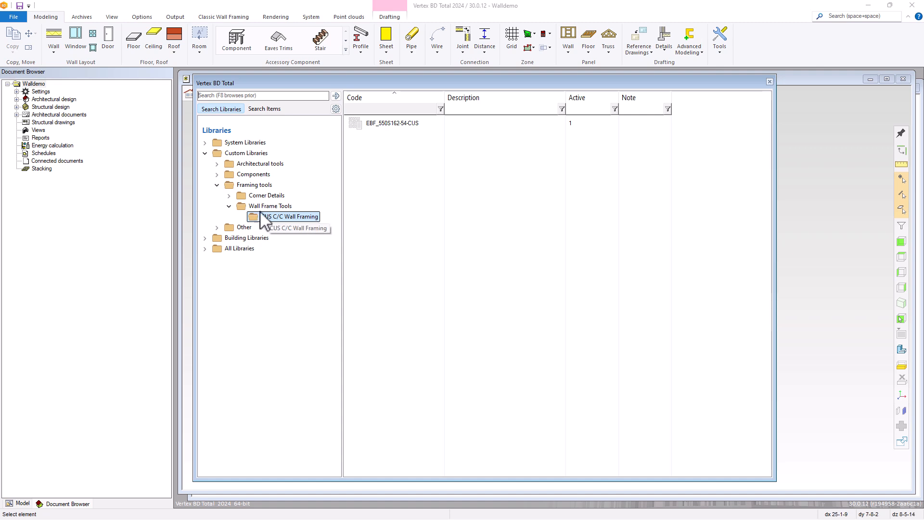
pyautogui.click(205, 143)
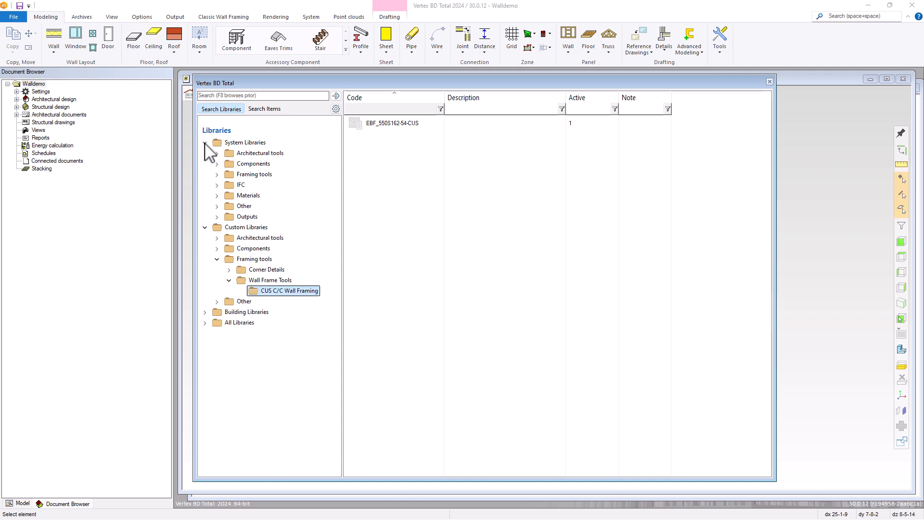
pyautogui.click(217, 153)
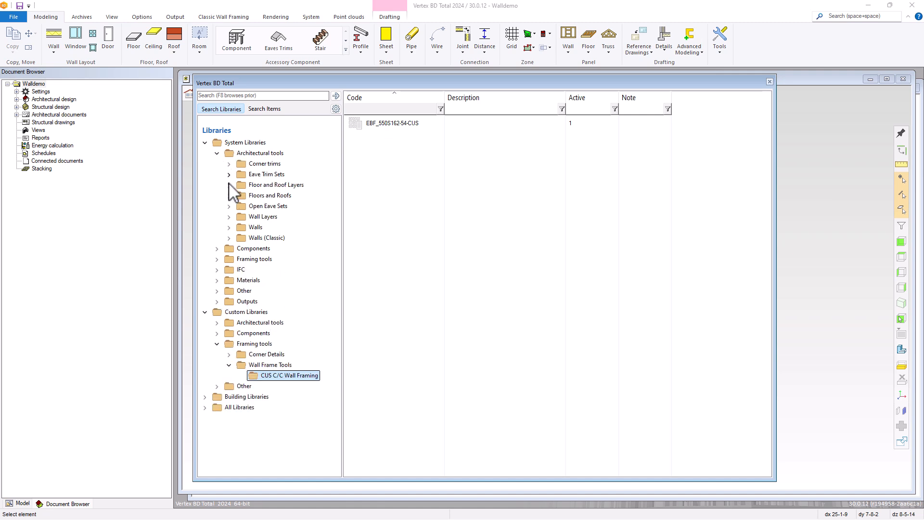
pyautogui.click(229, 216)
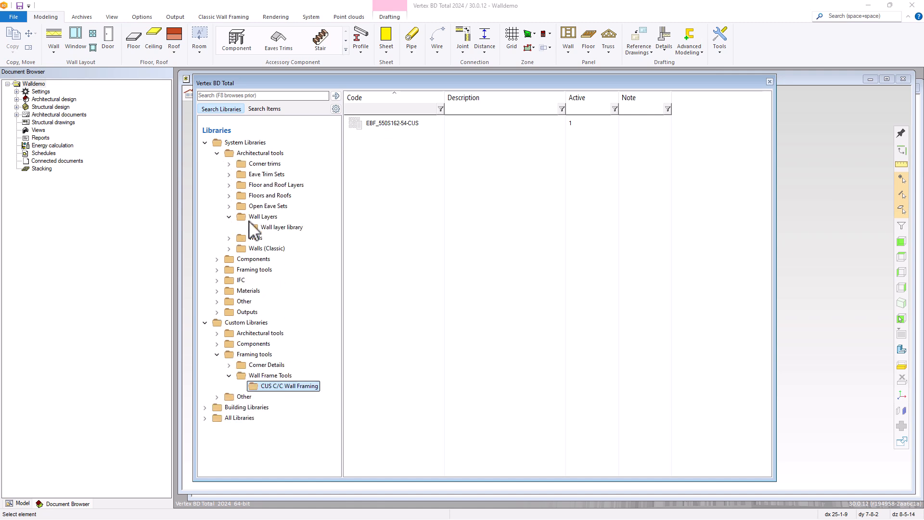
pyautogui.click(272, 228)
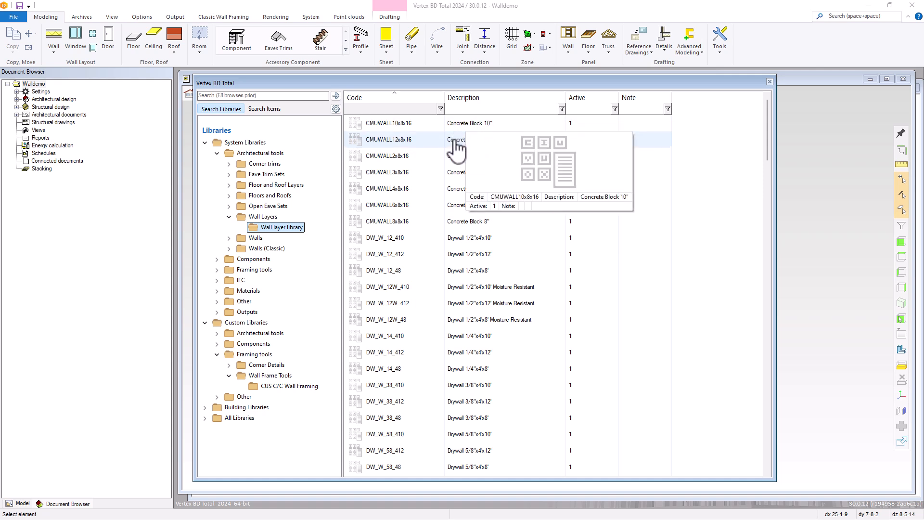
# Copy the SH_W_DG12_48 wall layer (DensGlass 1/2"x4'x8') to a new custom library named CUS Wall layer library
pyautogui.scroll(-5, 457, 231)
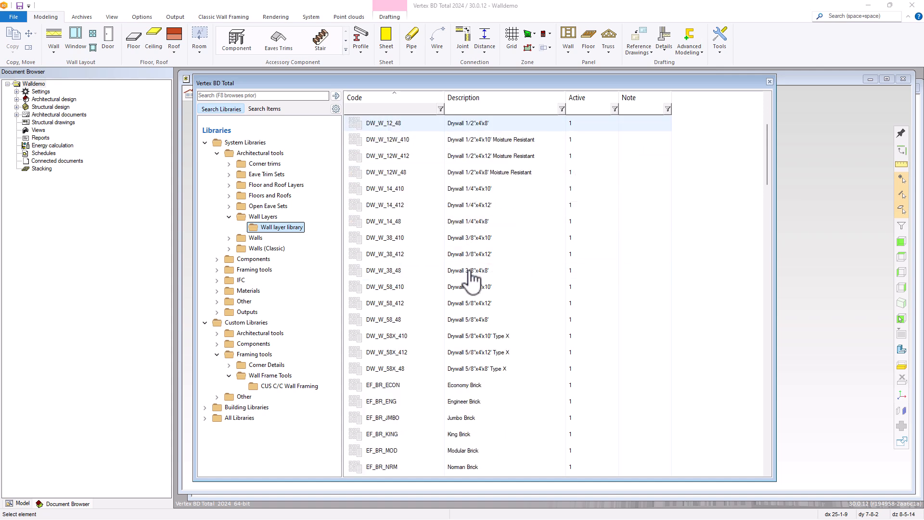
pyautogui.scroll(-12, 471, 282)
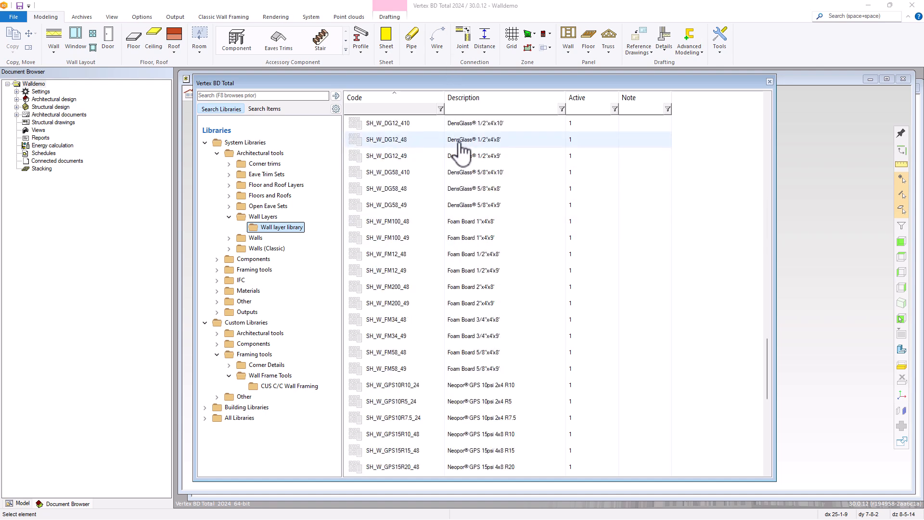
pyautogui.click(405, 144)
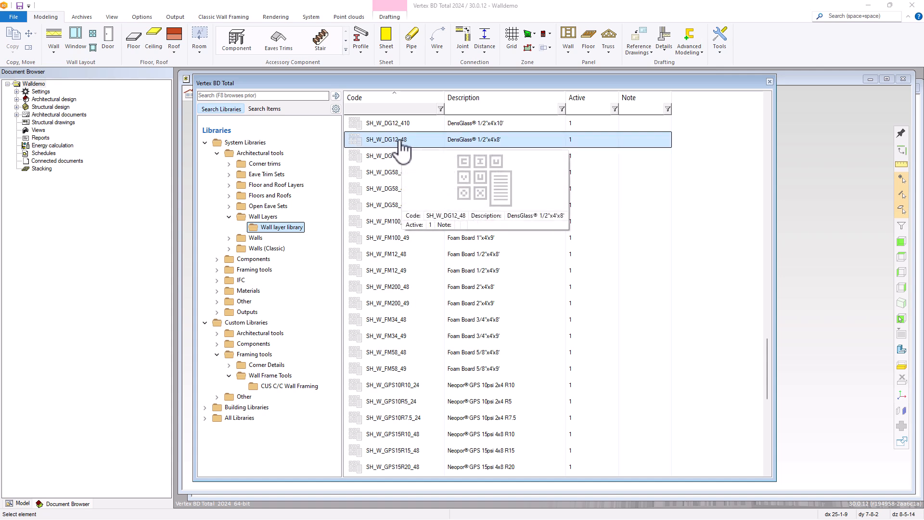
pyautogui.rightClick(403, 150)
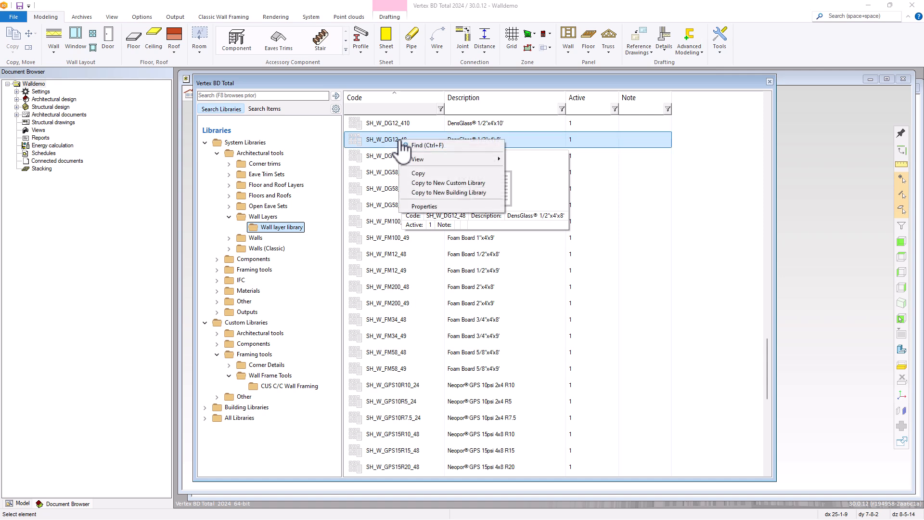
pyautogui.click(426, 184)
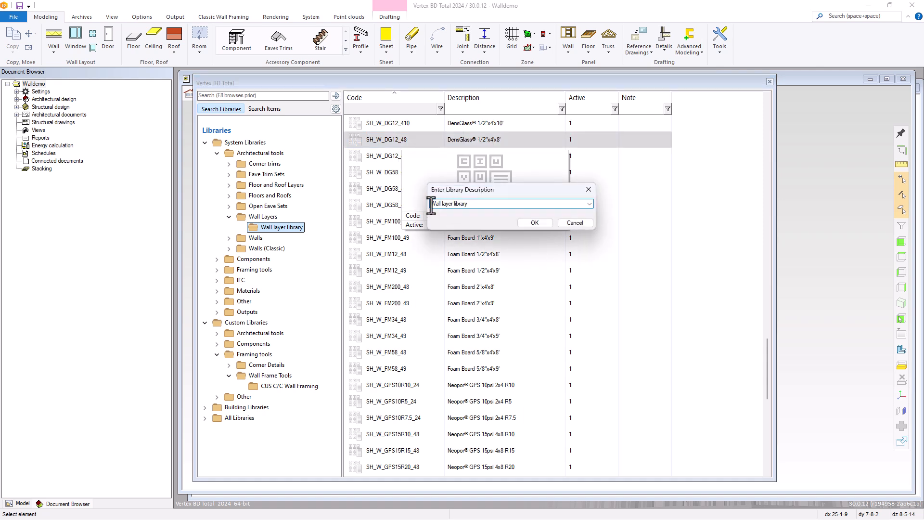
pyautogui.write('CUS')
pyautogui.click(545, 224)
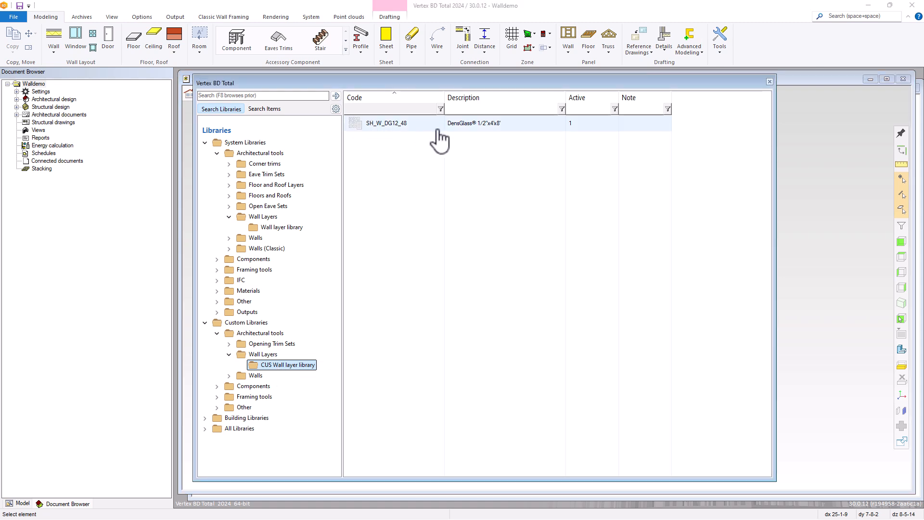
# In the copied wall layer's properties, set the description to Panel ABC 1/2"x4'x8' and the code to SH_W_ABC12_48
pyautogui.click(394, 127)
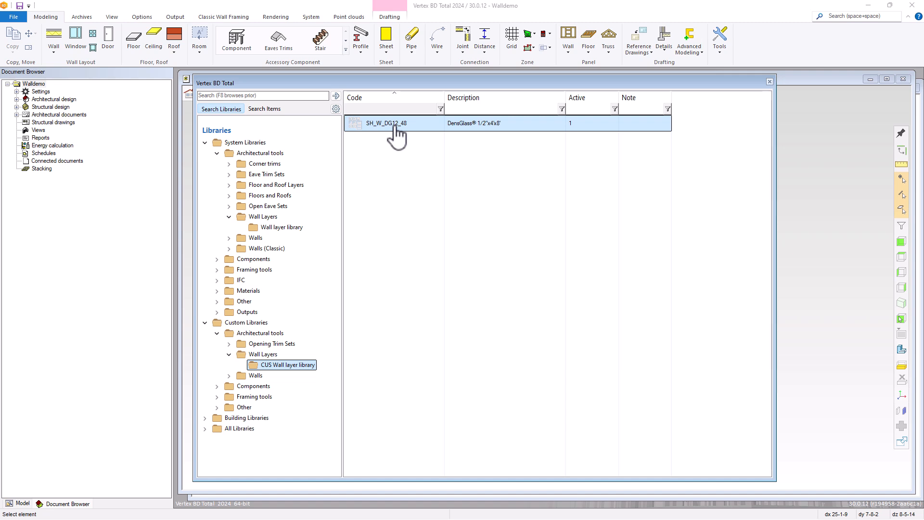
pyautogui.rightClick(394, 126)
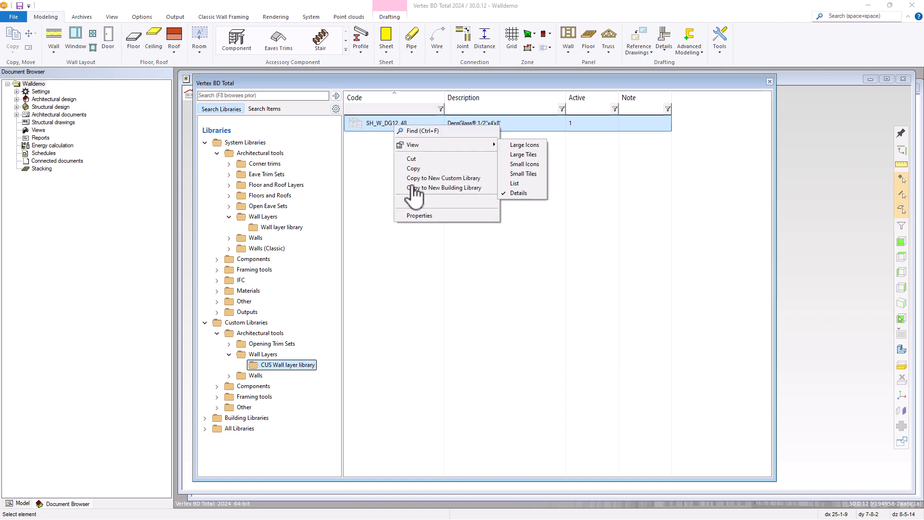
pyautogui.click(415, 217)
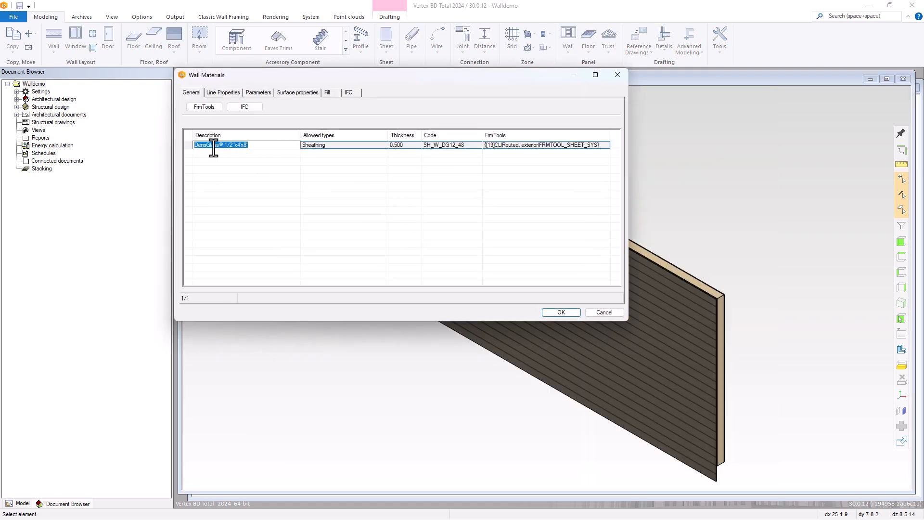
pyautogui.moveTo(224, 145); pyautogui.dragTo(182, 145)
pyautogui.write('Panel ABC')
pyautogui.click(448, 144)
pyautogui.click(448, 144)
pyautogui.press('BackSpace')
pyautogui.press('BackSpace')
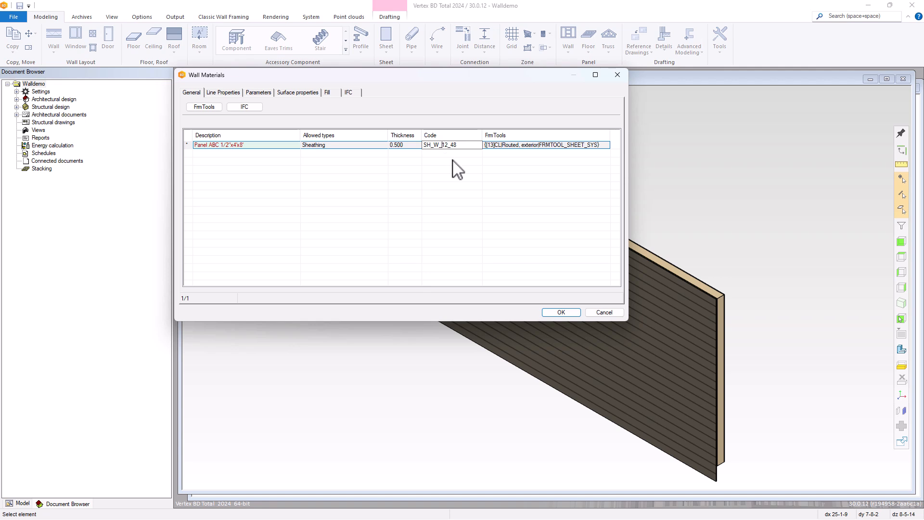
pyautogui.write('ABC')
# Review the wall layer's line, parameter, surface, fill and IFC properties, and save the layer
pyautogui.click(236, 94)
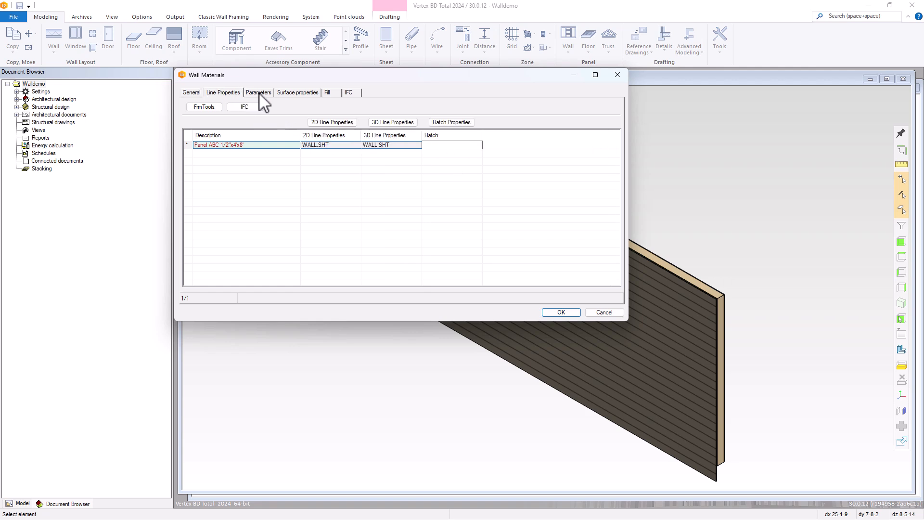
pyautogui.click(259, 94)
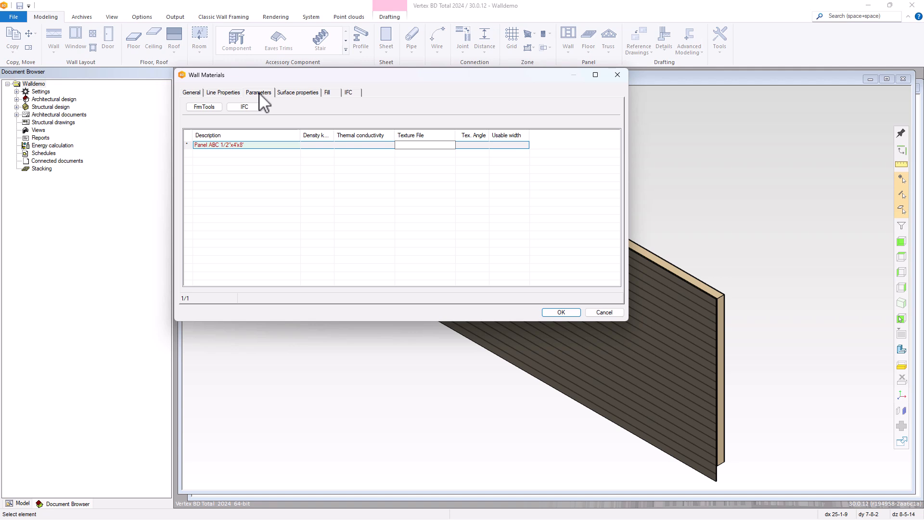
pyautogui.click(298, 94)
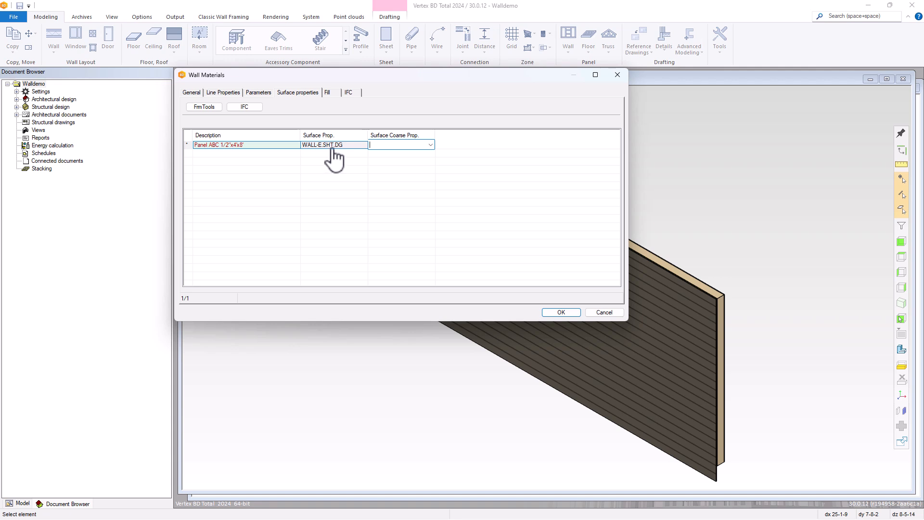
pyautogui.click(327, 93)
pyautogui.click(349, 93)
pyautogui.click(307, 93)
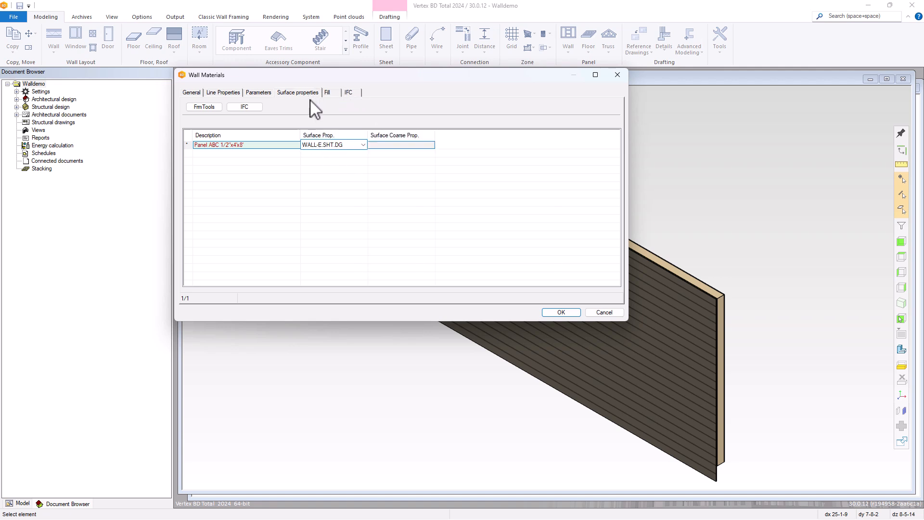
pyautogui.click(560, 312)
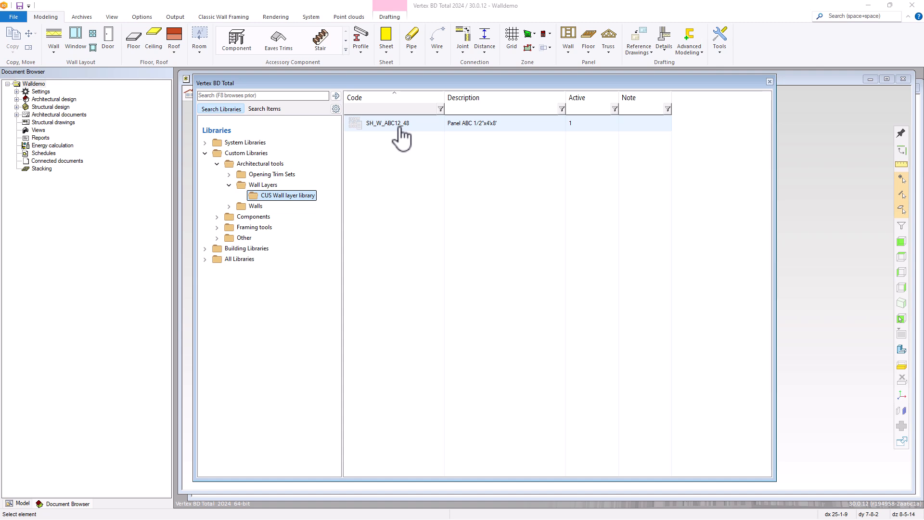
# Copy the 1/2"x4'x8' DensGlass sheet from the system Plasterboards, Georgia Pacific materials to a new custom library named Panel ABC
pyautogui.click(205, 143)
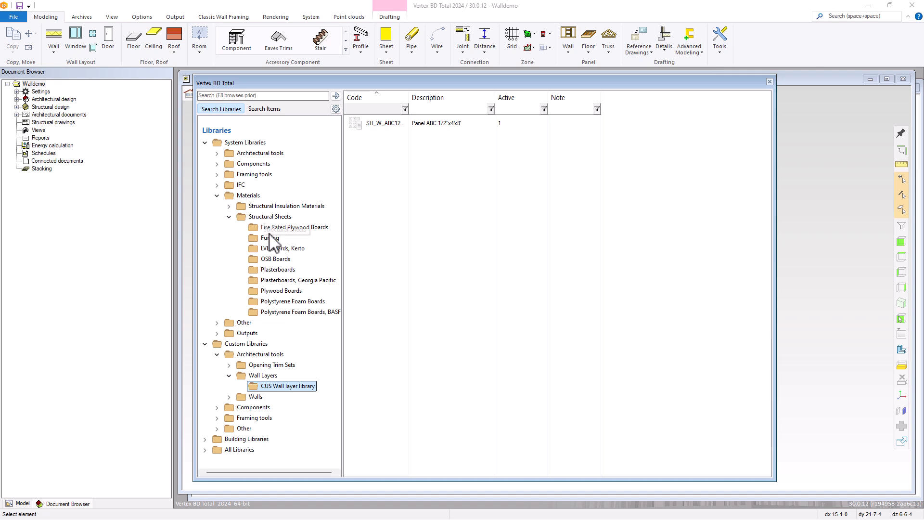
pyautogui.click(280, 284)
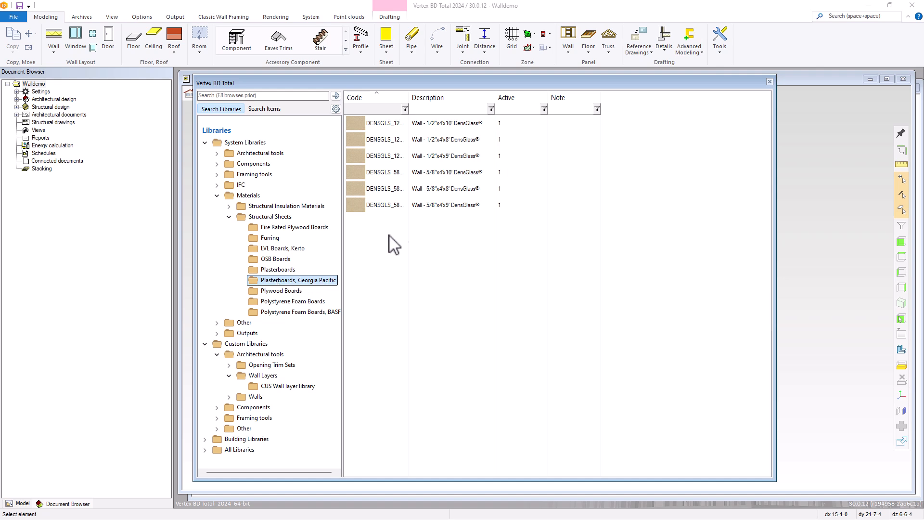
pyautogui.click(381, 144)
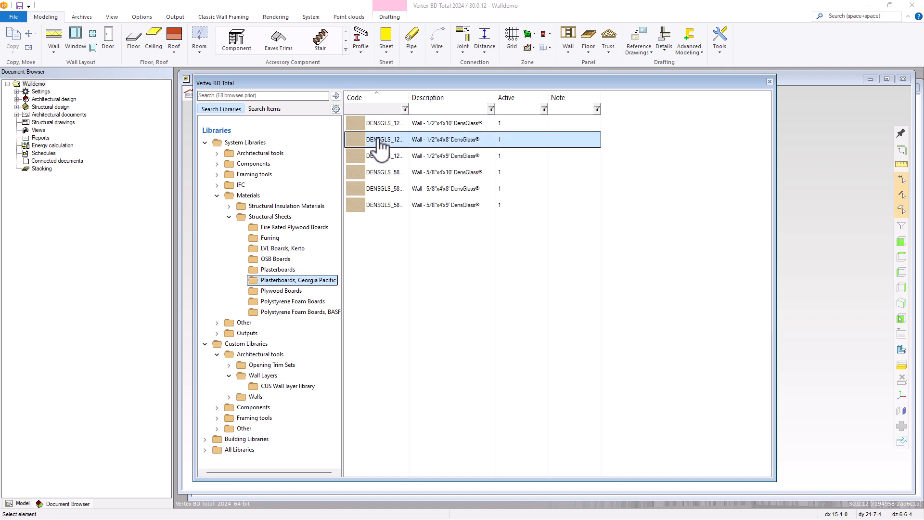
pyautogui.rightClick(381, 147)
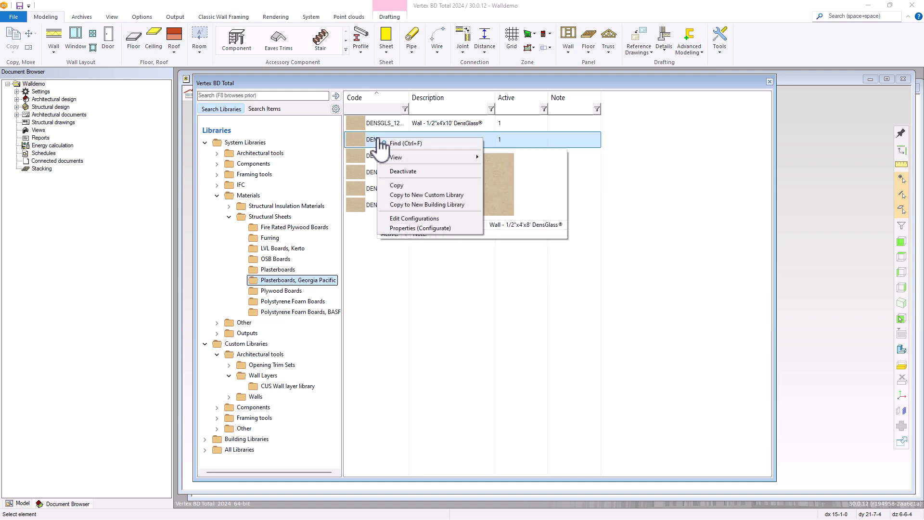
pyautogui.click(406, 195)
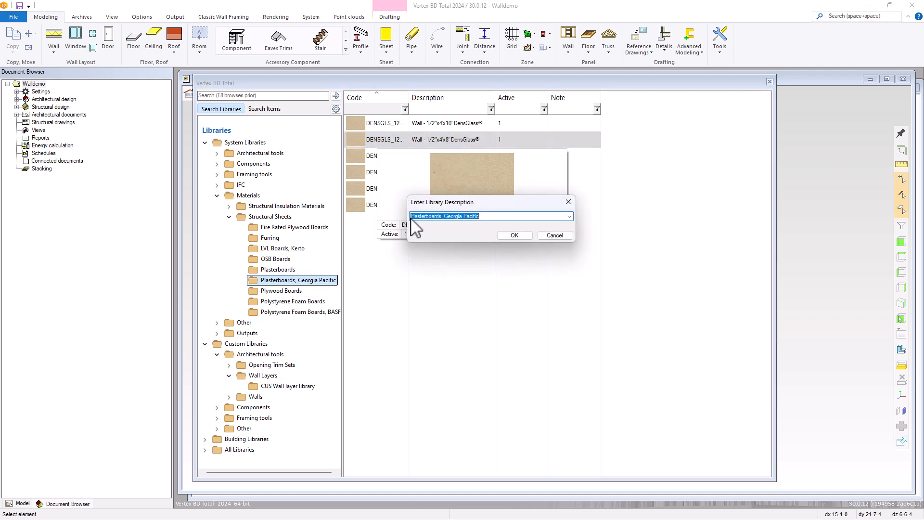
pyautogui.click(411, 217)
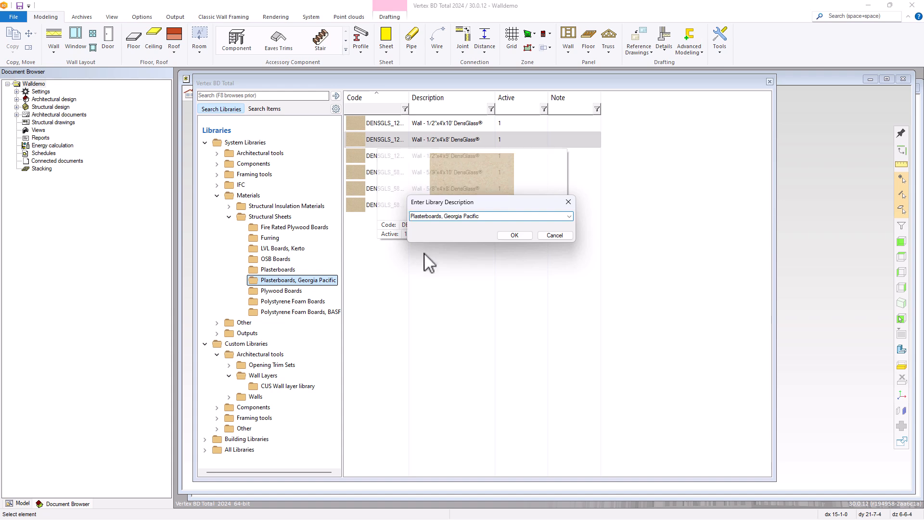
pyautogui.moveTo(480, 216); pyautogui.dragTo(405, 217)
pyautogui.write('P')
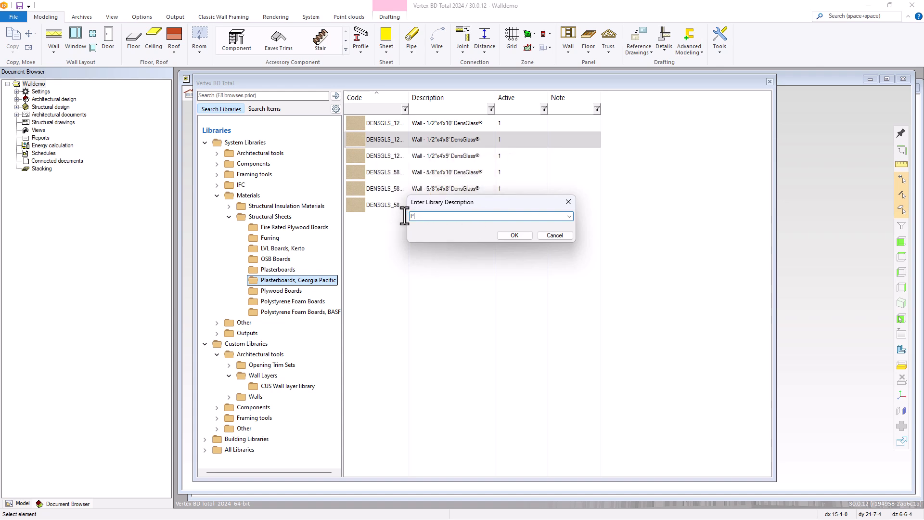
pyautogui.write('anel ABC')
pyautogui.click(513, 237)
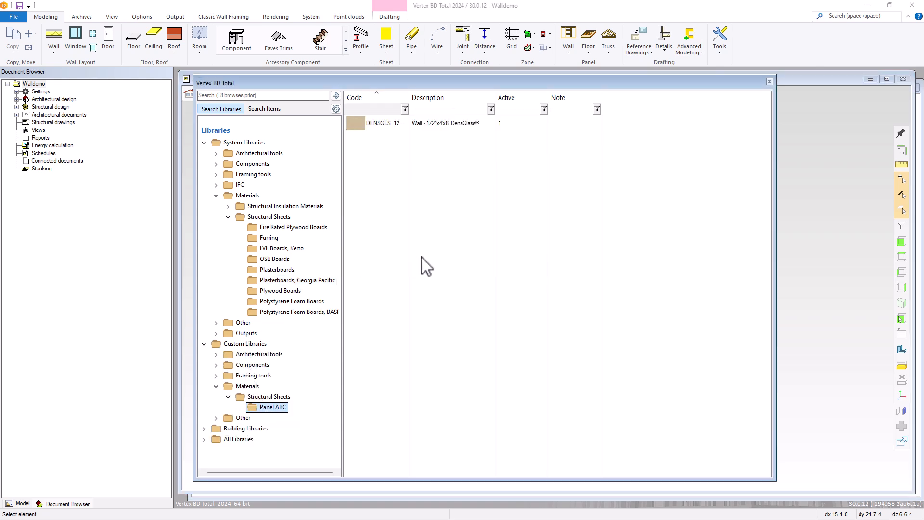
# Open the copied sheet's properties and set its description to Wall - 1/2"x4'x8' Panel ABC
pyautogui.click(384, 126)
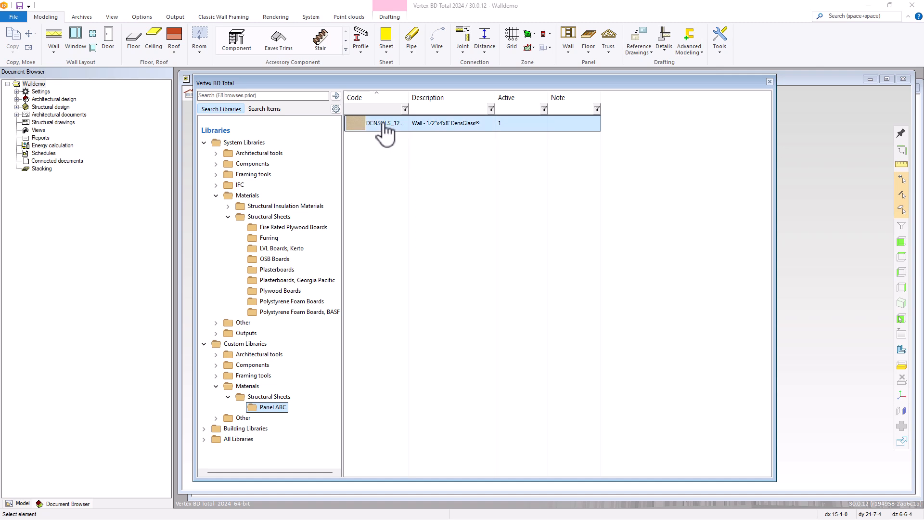
pyautogui.rightClick(384, 125)
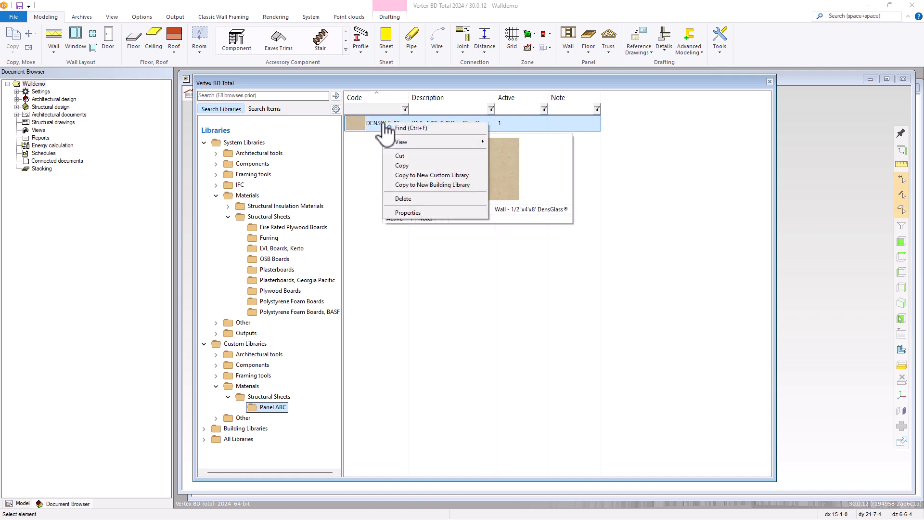
pyautogui.click(409, 212)
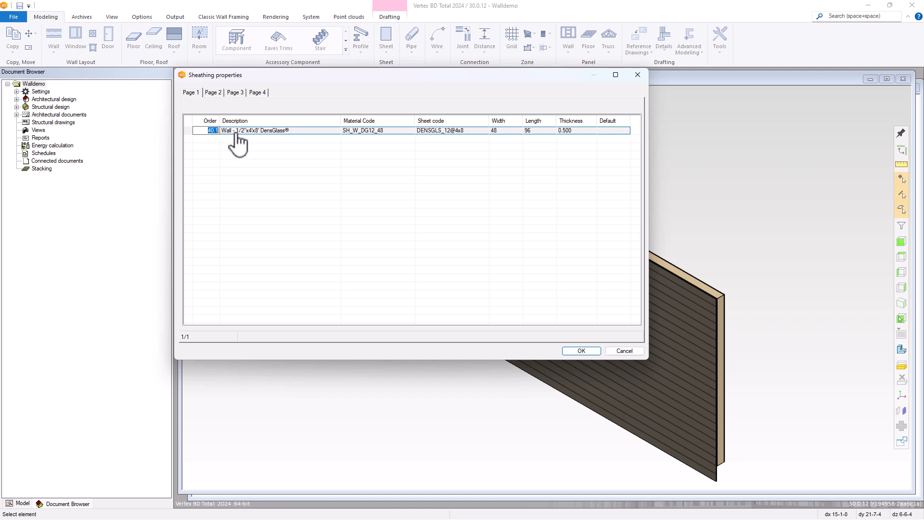
pyautogui.click(293, 131)
pyautogui.click(289, 131)
pyautogui.moveTo(289, 131); pyautogui.dragTo(260, 132)
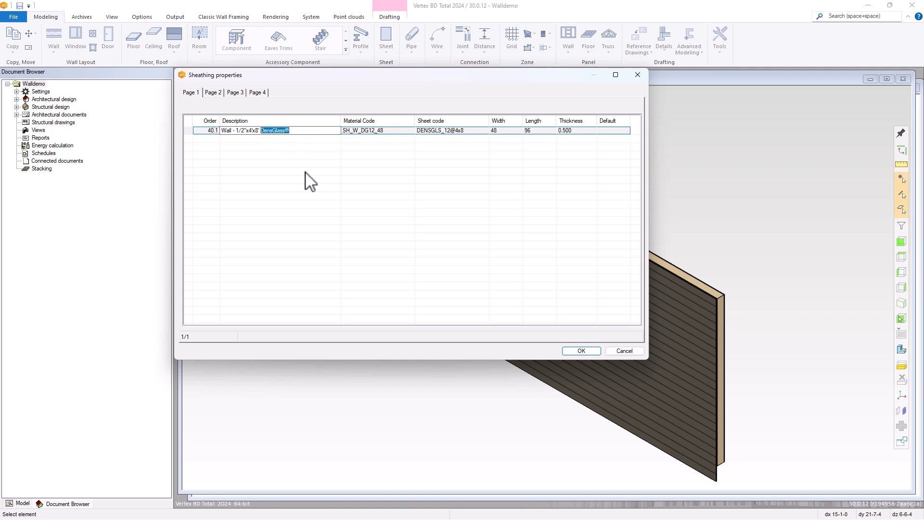
pyautogui.write('Panel ABC')
# Set the sheet's material code to SH_W_ABC12_48 and replace DENSGLS in its sheet code with PANELABC
pyautogui.click(368, 131)
pyautogui.click(369, 130)
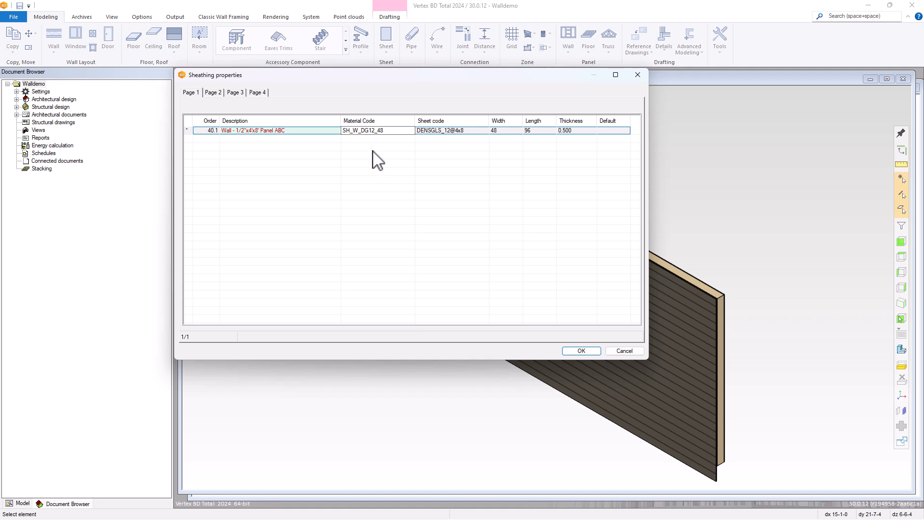
pyautogui.press('BackSpace')
pyautogui.press('BackSpace')
pyautogui.write('ABC')
pyautogui.click(440, 132)
pyautogui.moveTo(441, 131); pyautogui.dragTo(416, 131)
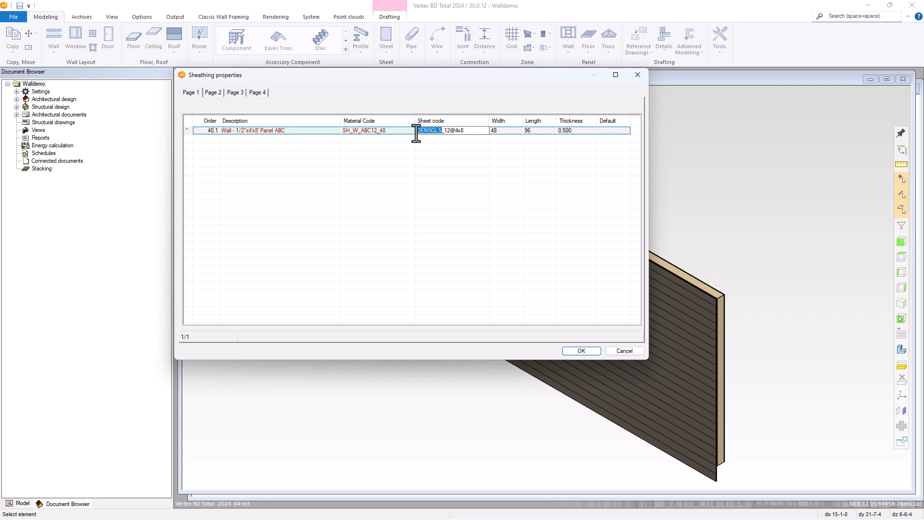
pyautogui.write('PANELABC')
# Examine the sheet's line, hatch and surface properties, its gap and weight values, and its IFC property set
pyautogui.click(213, 92)
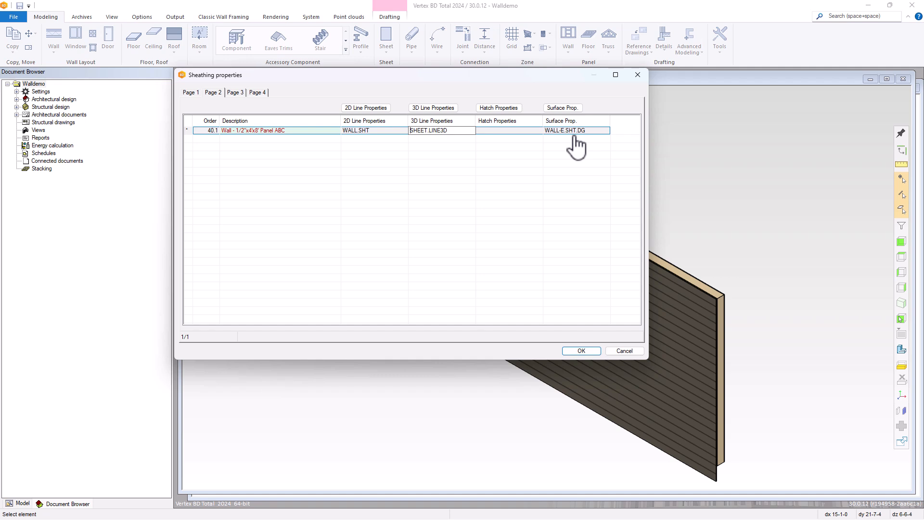
pyautogui.click(585, 133)
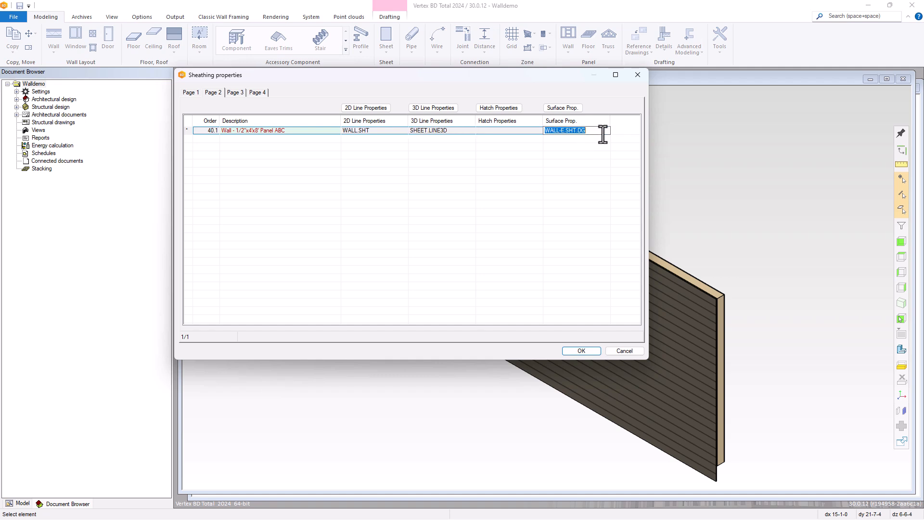
pyautogui.click(235, 93)
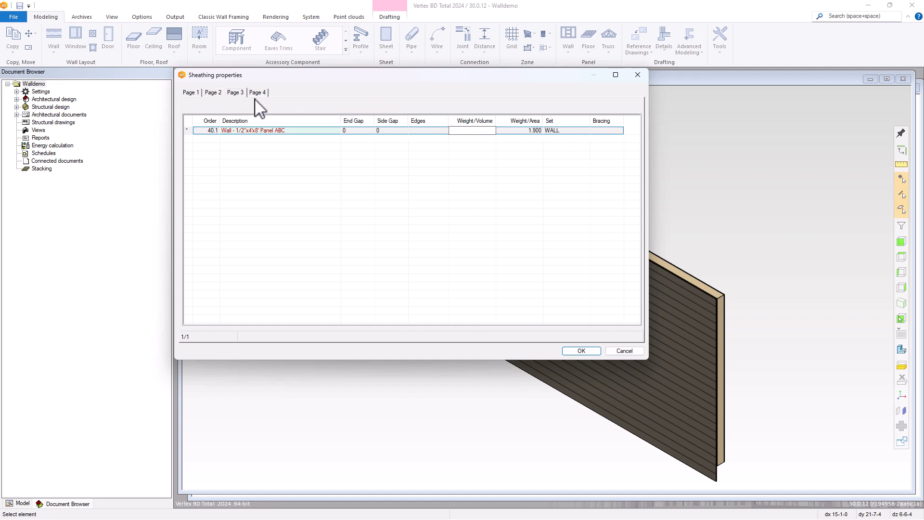
pyautogui.click(258, 93)
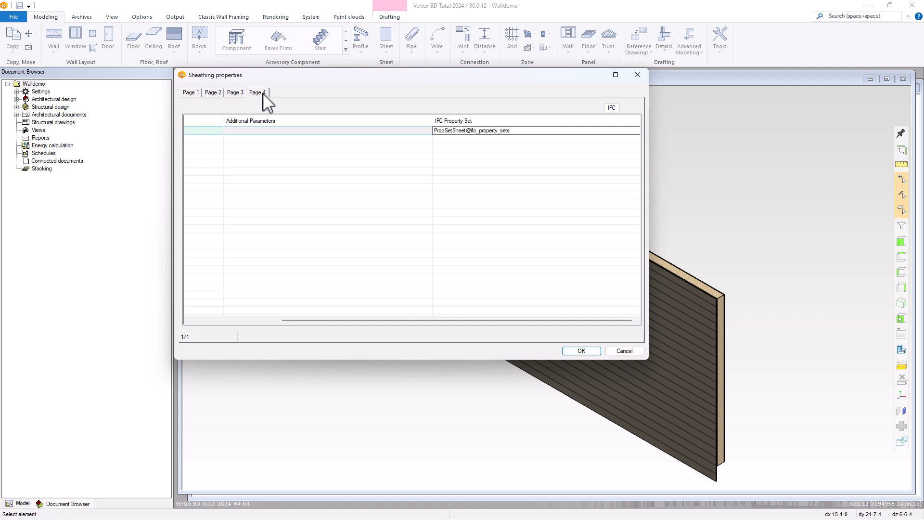
pyautogui.click(236, 93)
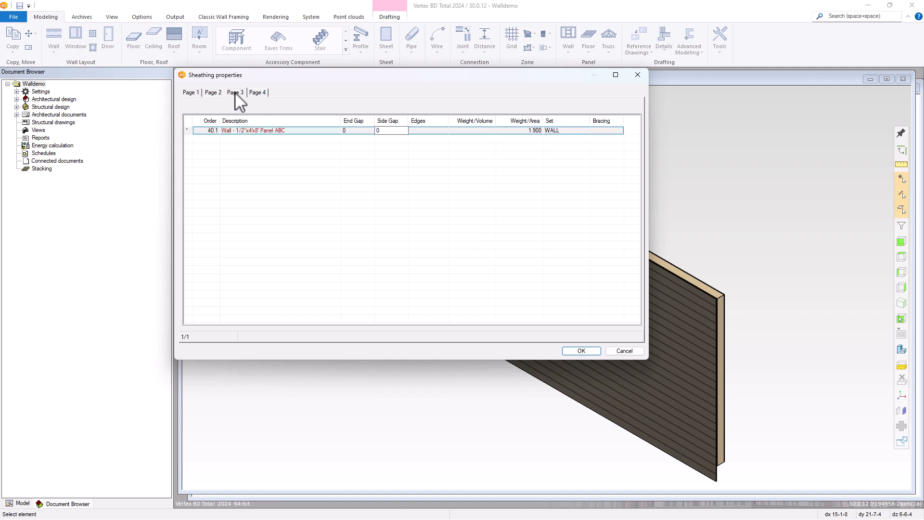
pyautogui.click(216, 93)
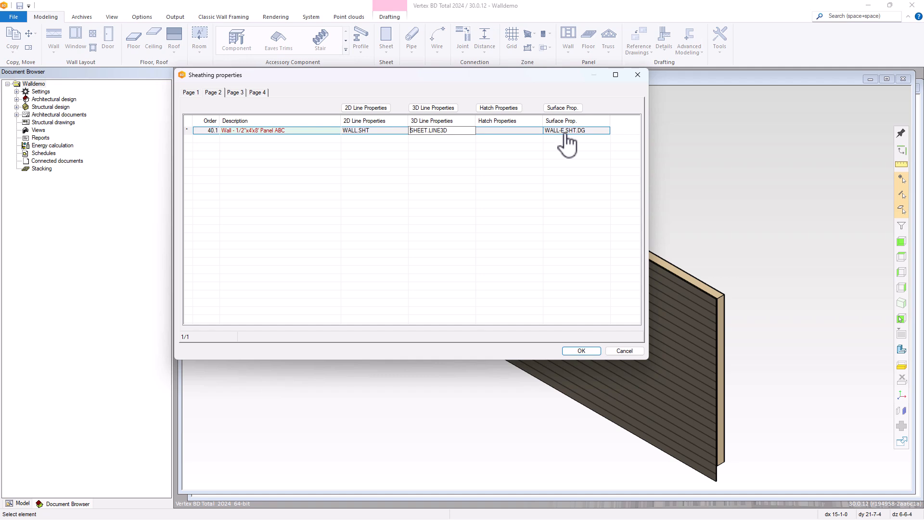
# Accept the sheet's properties, close the library, and open the rendering texture mapping table with all entries and custom changes included
pyautogui.click(581, 351)
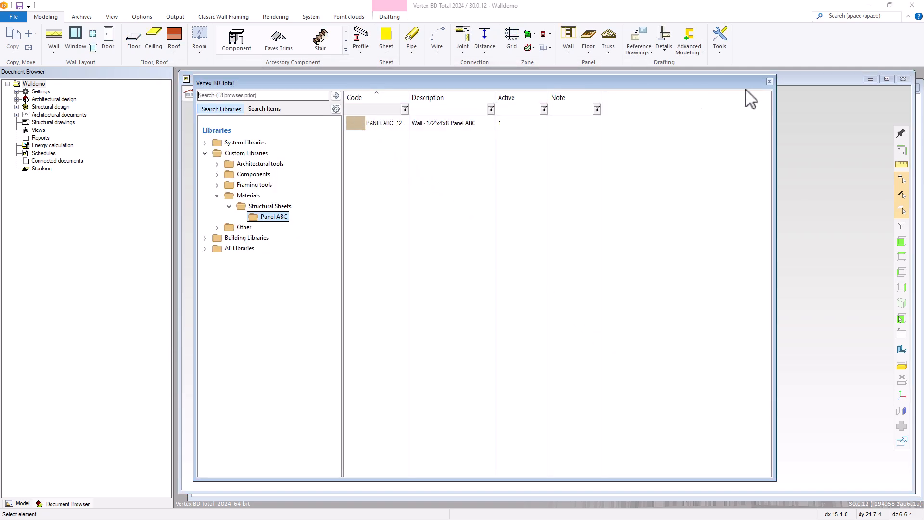
pyautogui.click(769, 82)
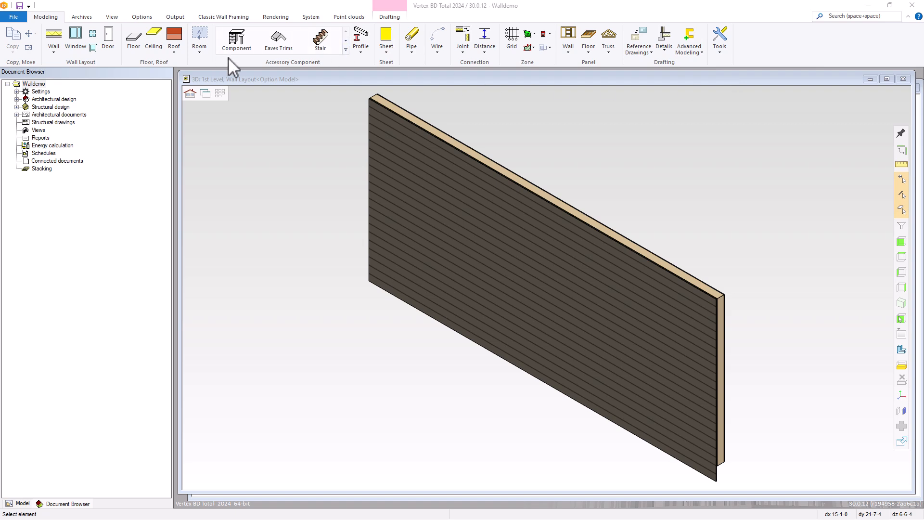
pyautogui.click(312, 17)
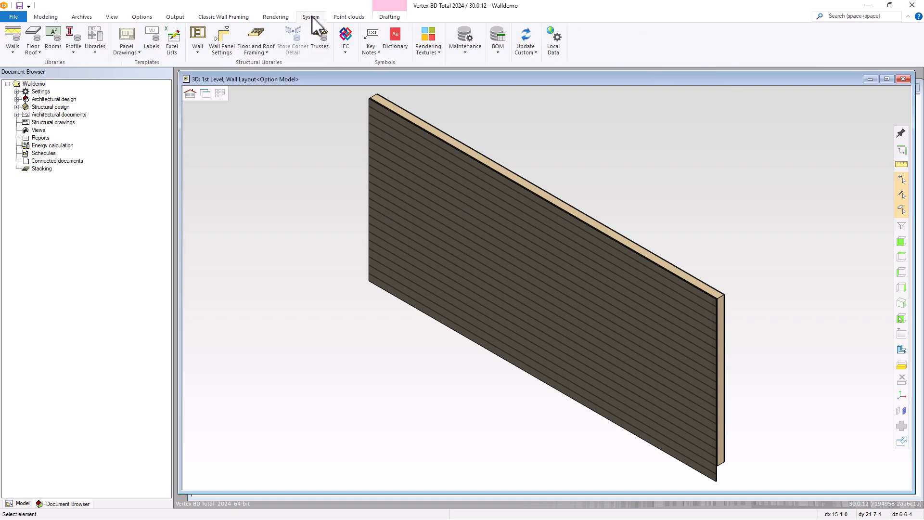
pyautogui.click(431, 48)
pyautogui.moveTo(423, 74)
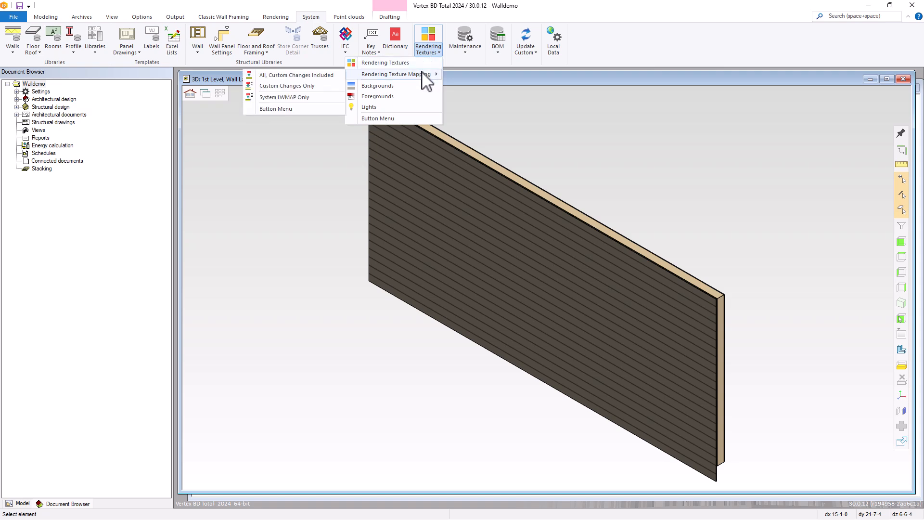
pyautogui.click(323, 76)
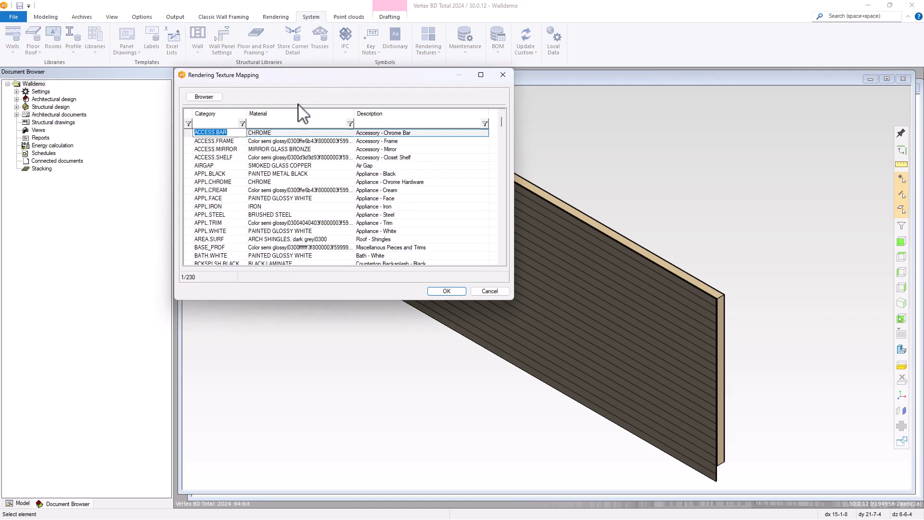
# Copy the WALL-E.SHT.DG row in the texture mapping table and change the copy's category to WALL-E.SHT.ABC
pyautogui.moveTo(501, 123); pyautogui.dragTo(495, 231)
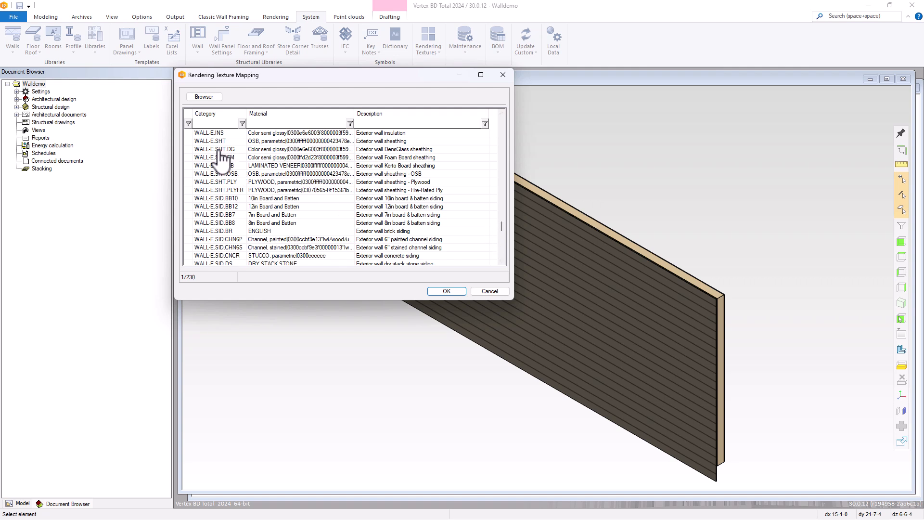
pyautogui.click(219, 149)
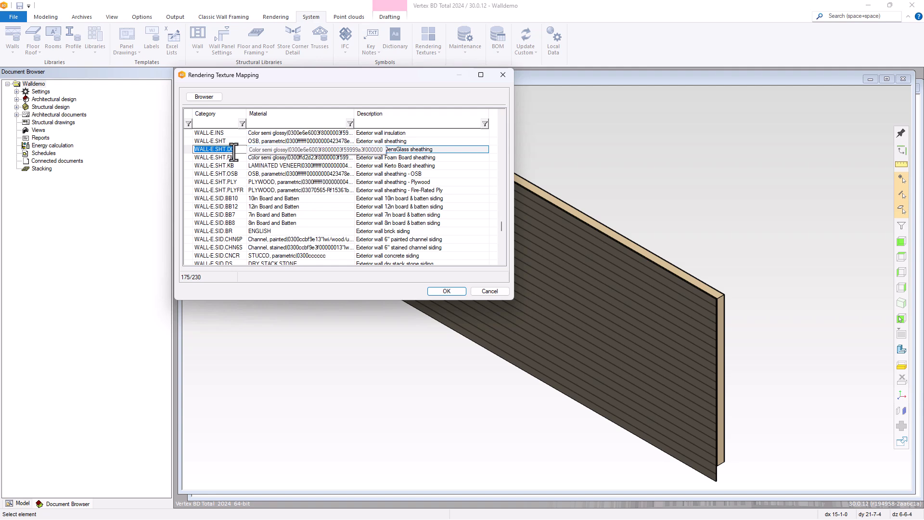
pyautogui.rightClick(234, 152)
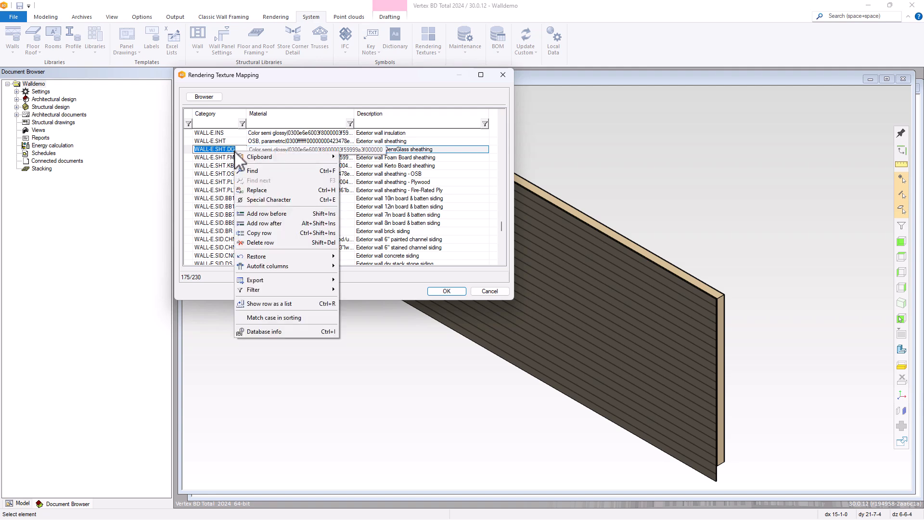
pyautogui.click(260, 234)
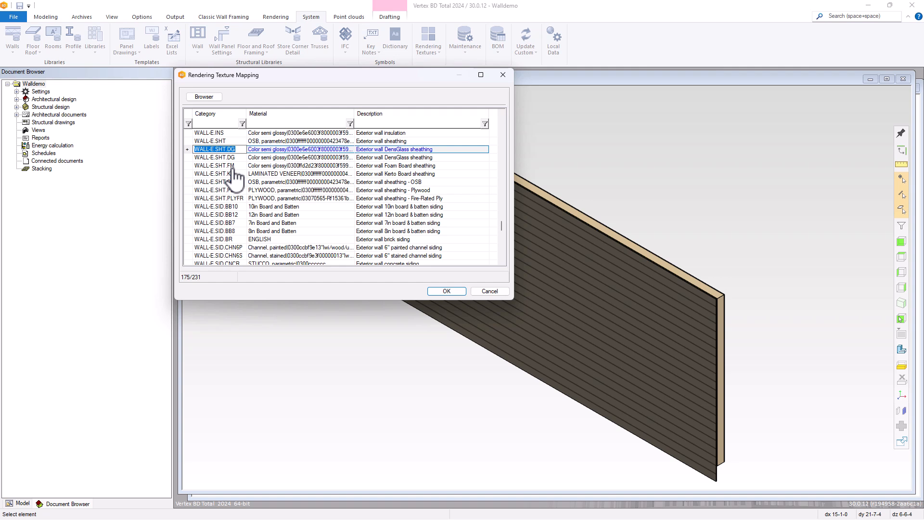
pyautogui.click(240, 151)
pyautogui.press('BackSpace')
pyautogui.write('ABC')
# Replace DensGlass with Panel ABC in the copied row's description so it reads Exterior wall Panel ABC sheathing
pyautogui.click(407, 149)
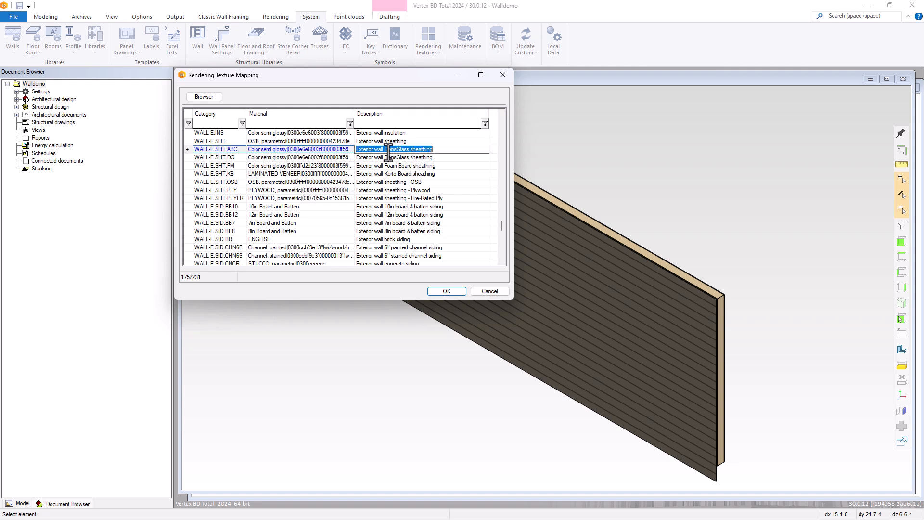
pyautogui.doubleClick(407, 149)
pyautogui.write('PanelA')
pyautogui.press('BackSpace')
pyautogui.write('ABC')
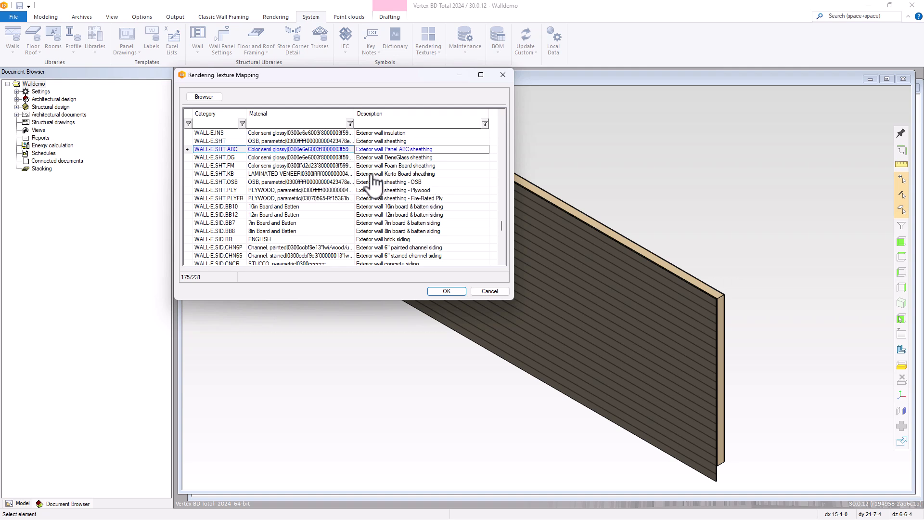
# Browse the rendering materials and choose Color semi matte from the Basic Colors paints for the WALL-E.SHT.ABC row
pyautogui.click(309, 150)
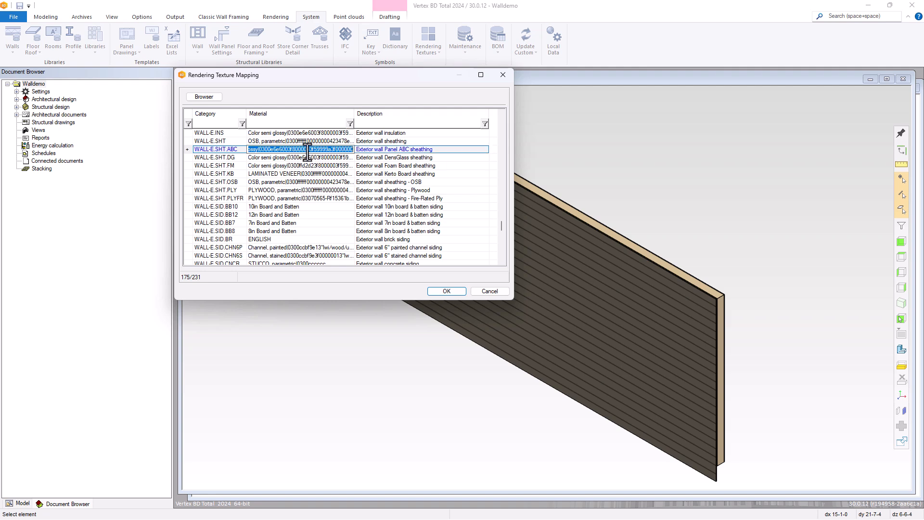
pyautogui.click(205, 97)
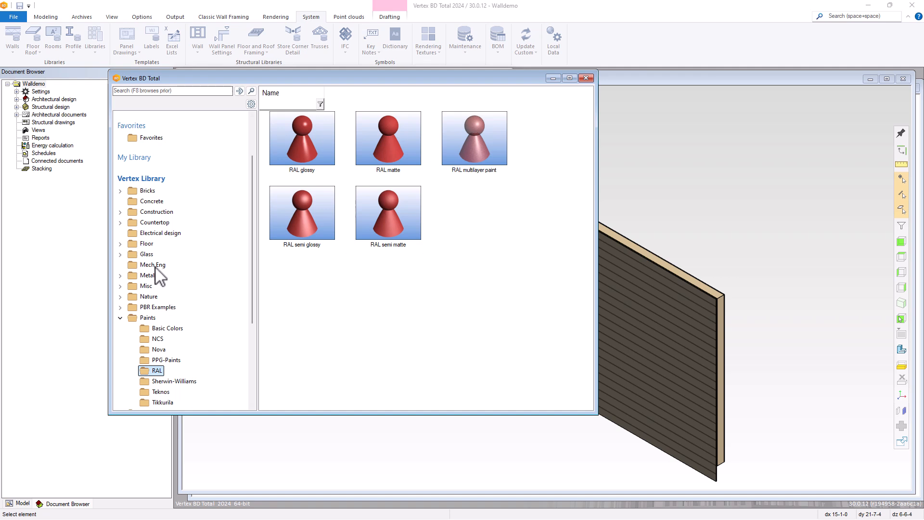
pyautogui.scroll(-1, 161, 322)
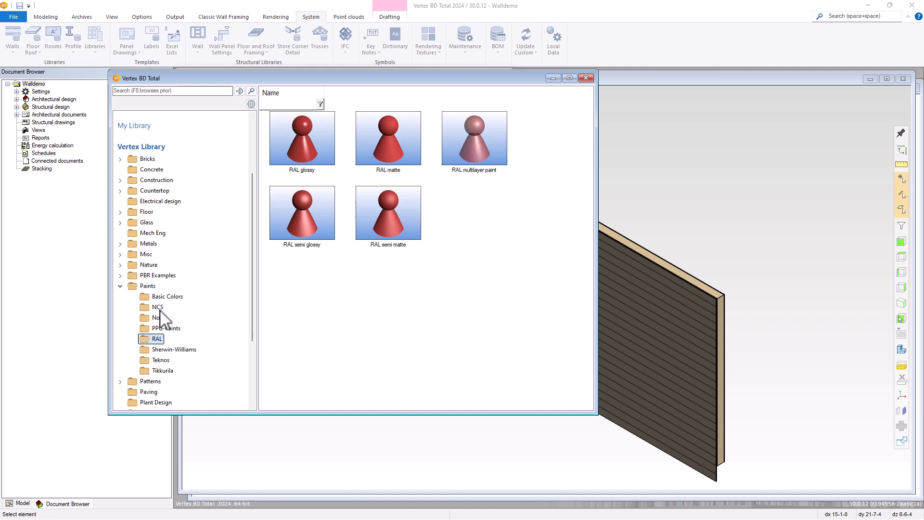
pyautogui.click(121, 180)
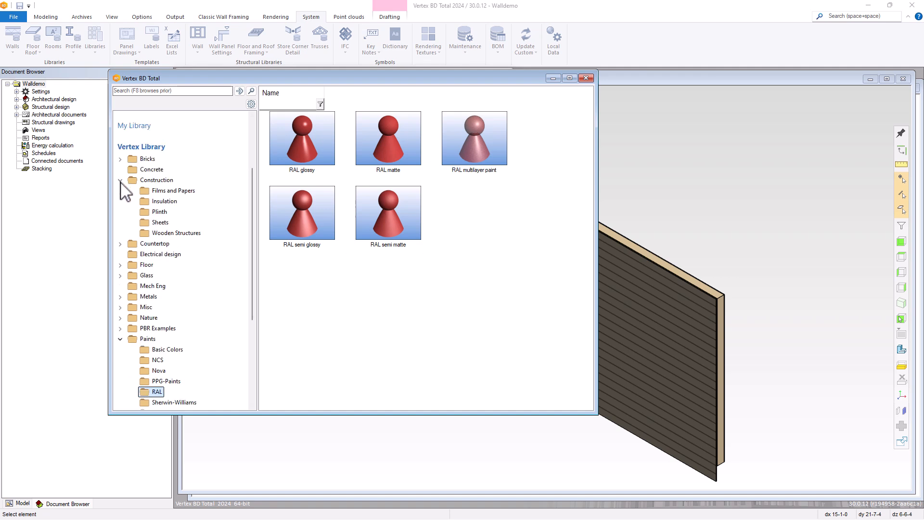
pyautogui.click(151, 224)
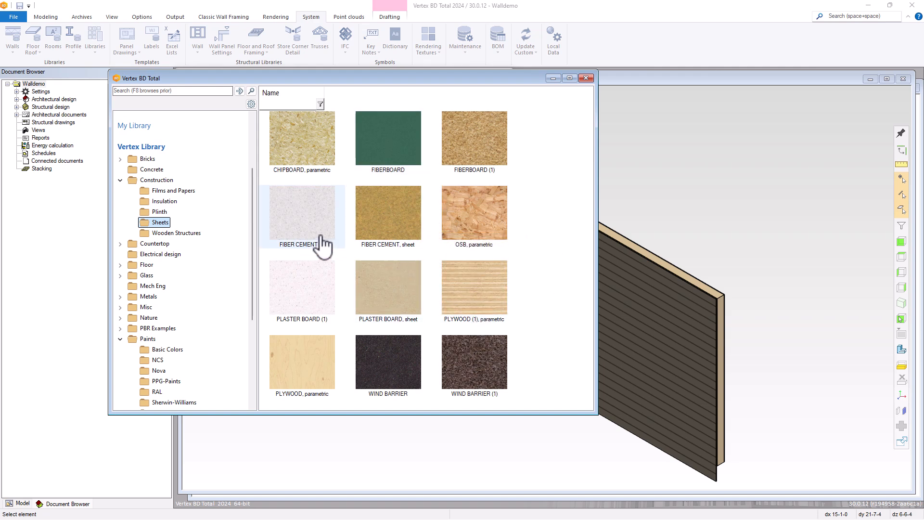
pyautogui.click(120, 180)
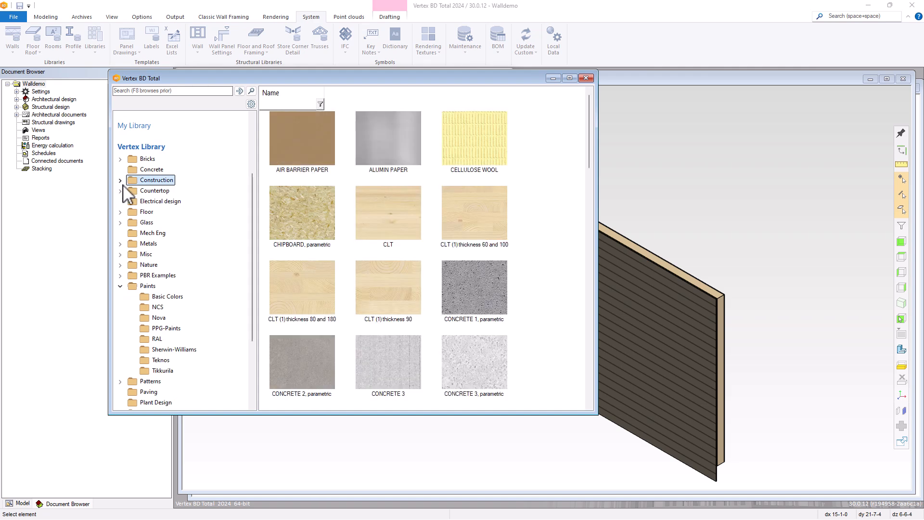
pyautogui.click(149, 297)
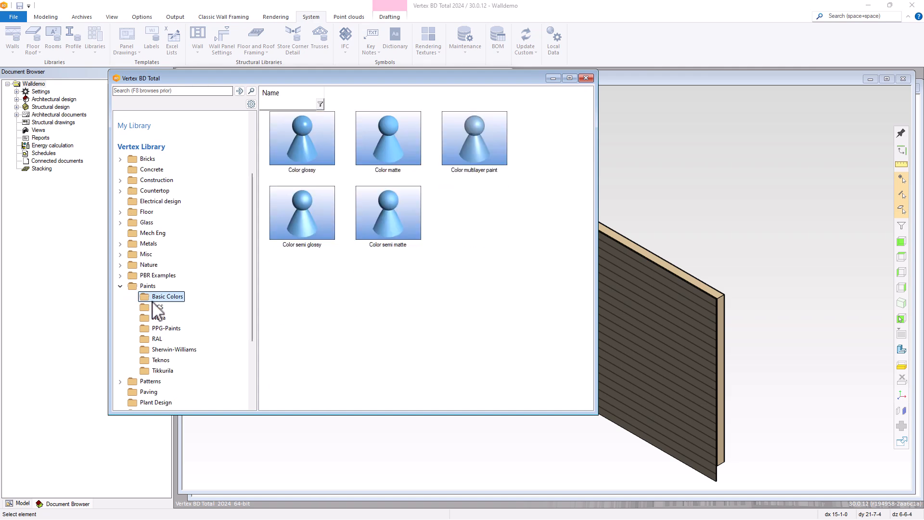
pyautogui.click(388, 227)
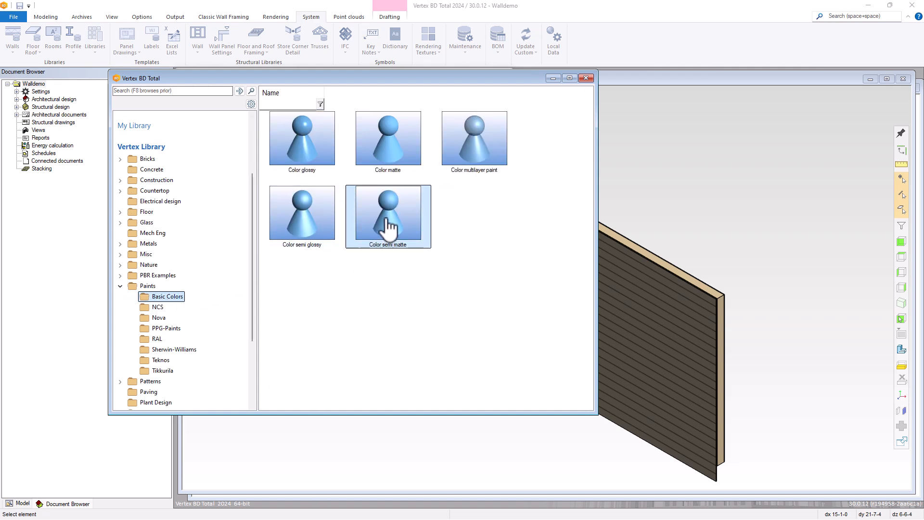
pyautogui.doubleClick(388, 228)
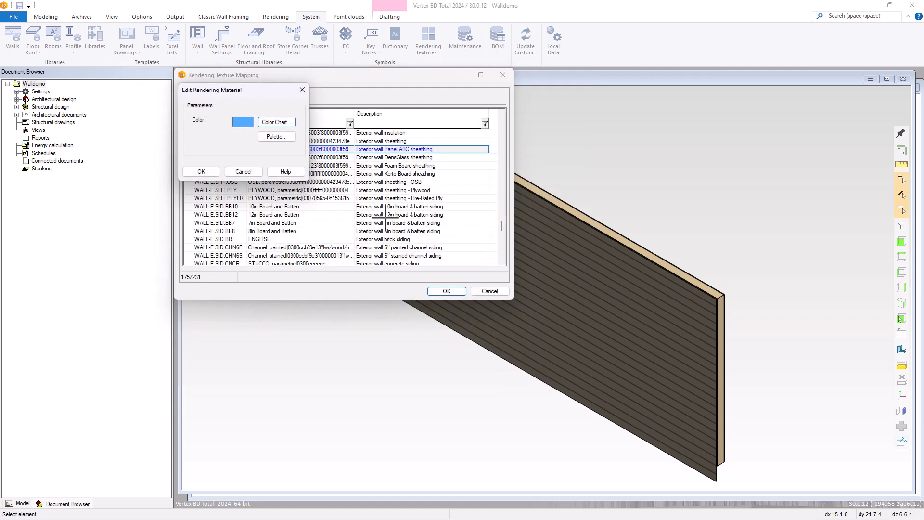
# Set the rendering material's color to LIGHT RED 1 from the color chart and save the texture mapping
pyautogui.click(276, 137)
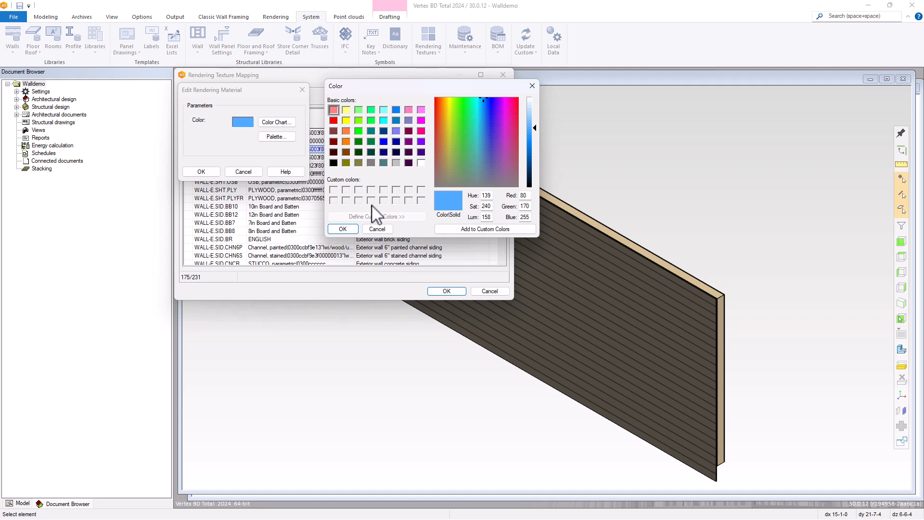
pyautogui.click(377, 228)
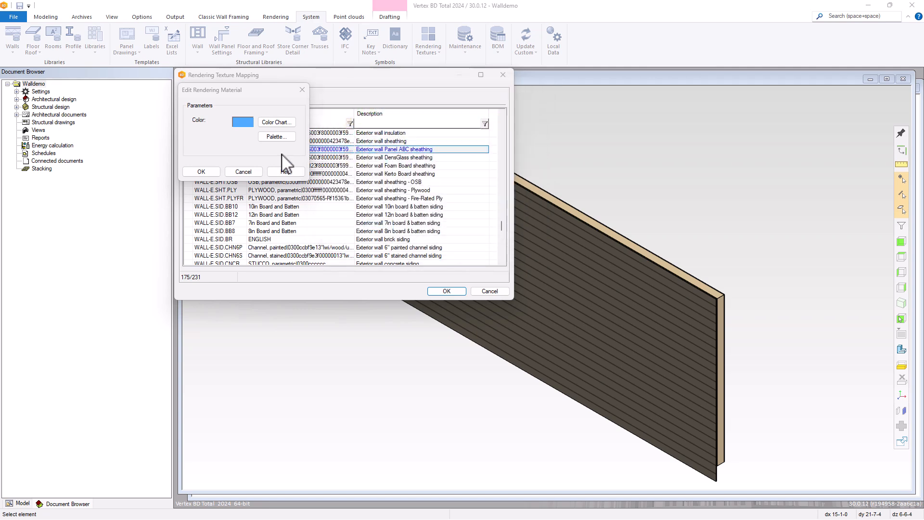
pyautogui.click(277, 123)
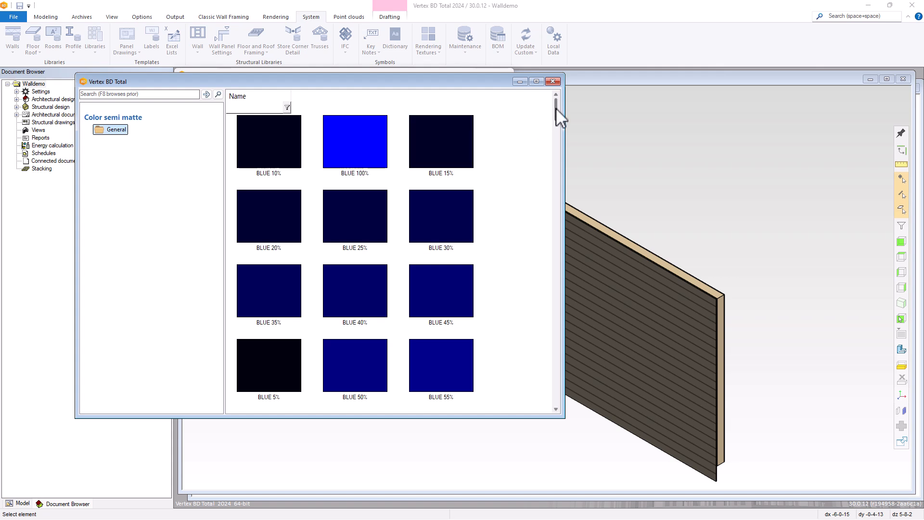
pyautogui.moveTo(556, 108); pyautogui.dragTo(512, 319)
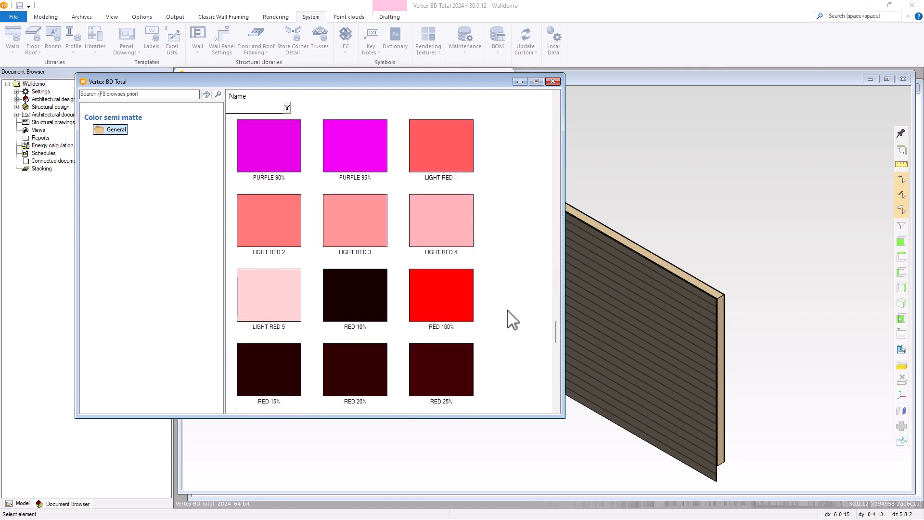
pyautogui.doubleClick(450, 162)
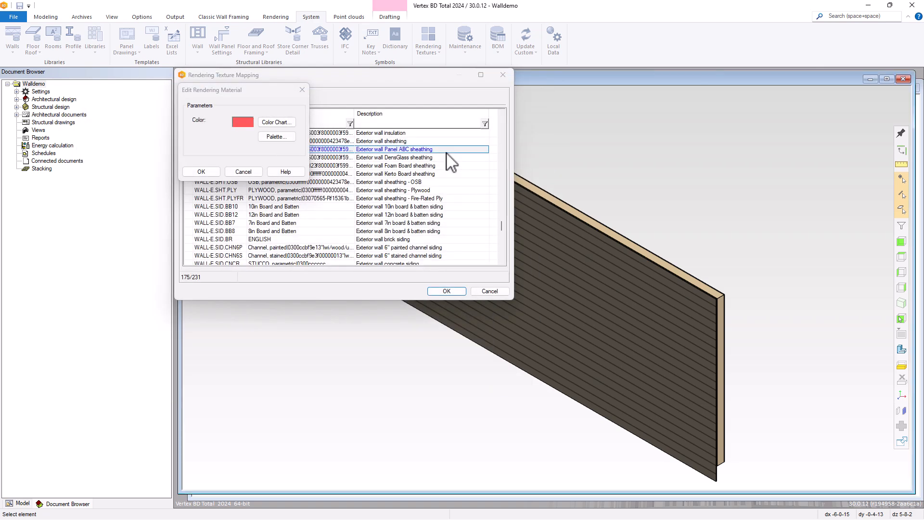
pyautogui.click(212, 171)
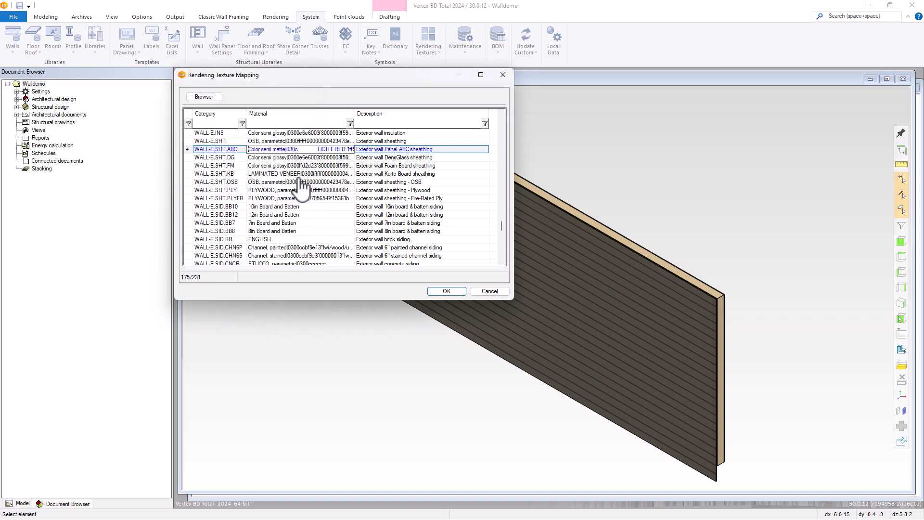
pyautogui.click(454, 291)
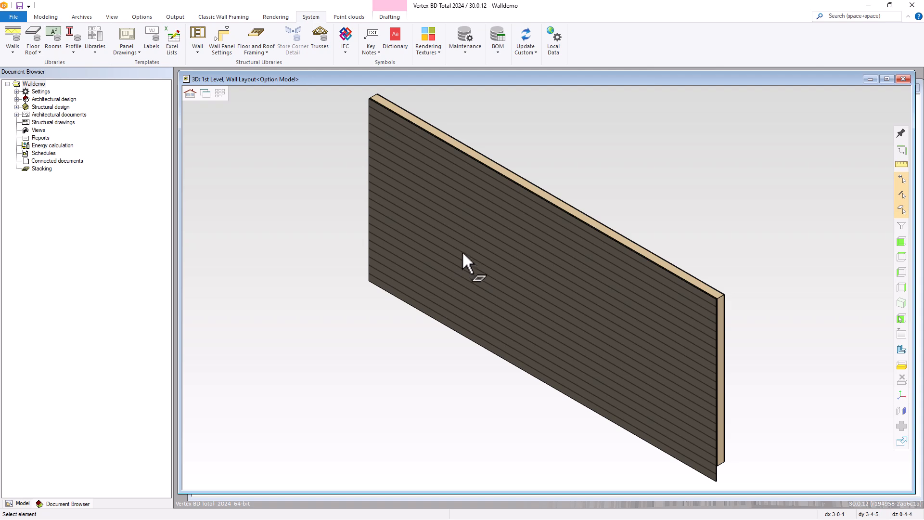
# Open the sheathing properties of the Wall - 1/2"x4'x8' Panel ABC sheet in the custom Structural Sheets library
pyautogui.click(99, 36)
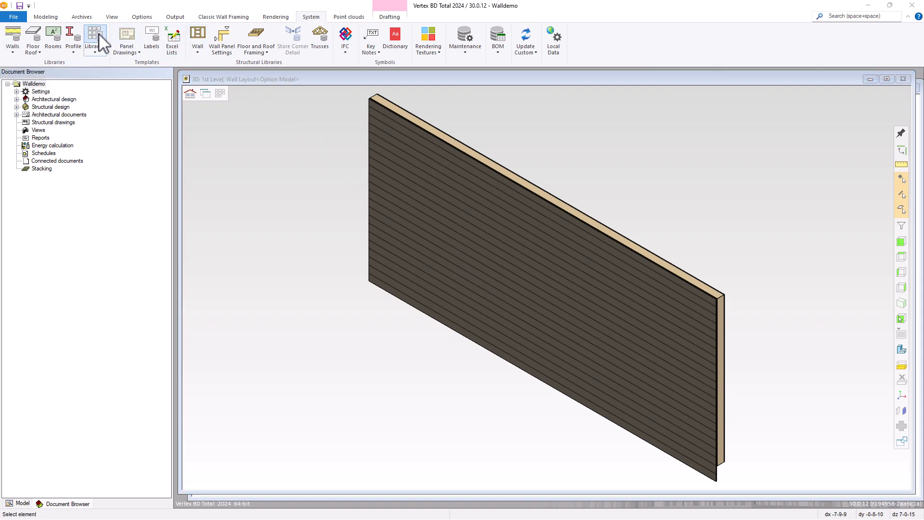
pyautogui.click(205, 153)
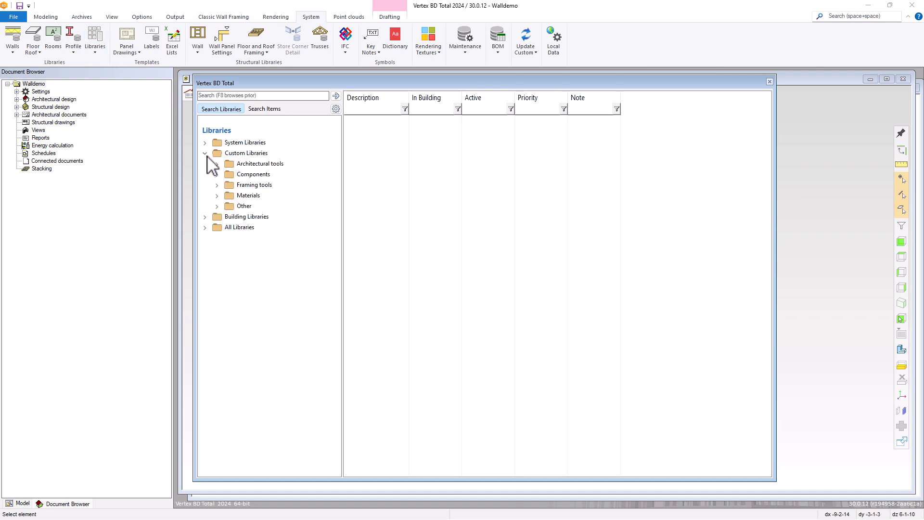
pyautogui.click(217, 195)
pyautogui.click(229, 206)
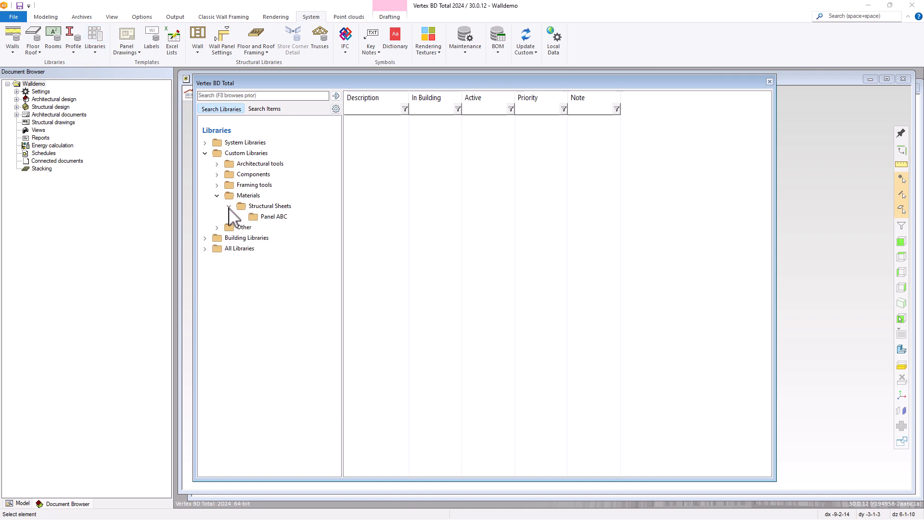
pyautogui.click(268, 217)
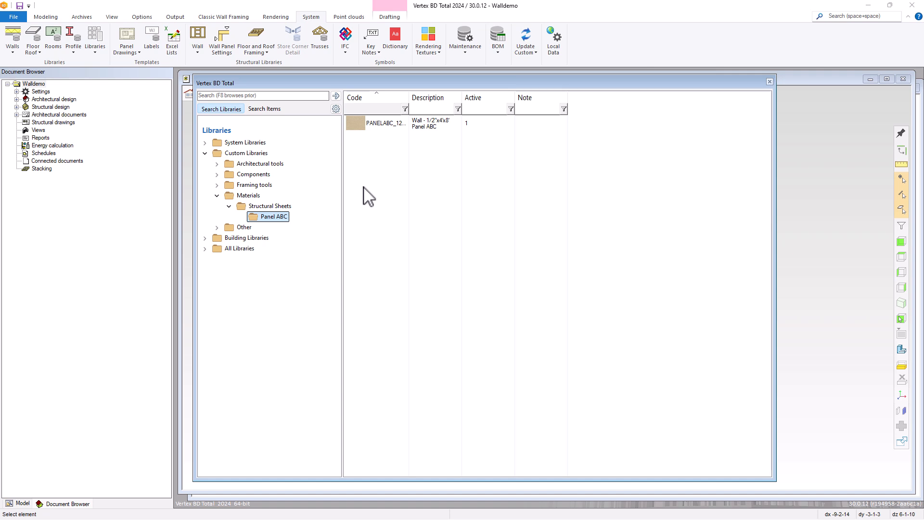
pyautogui.click(374, 126)
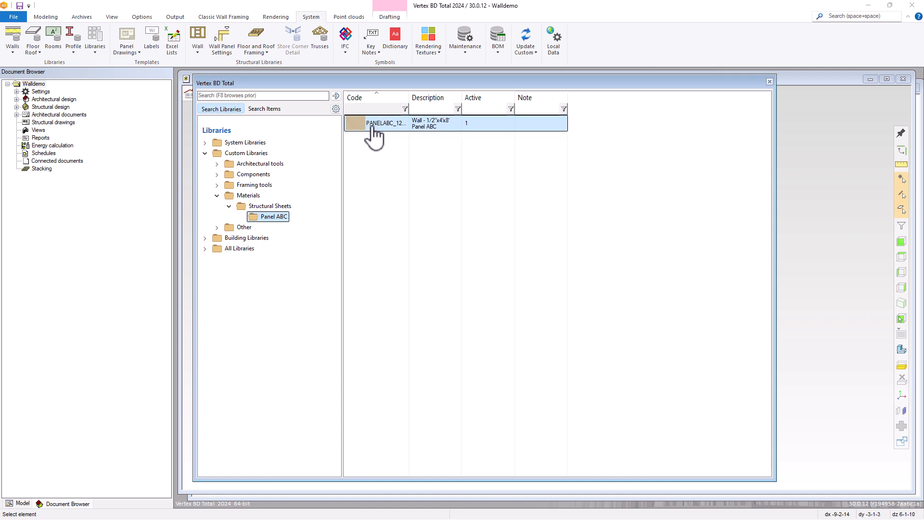
pyautogui.rightClick(372, 126)
pyautogui.click(389, 215)
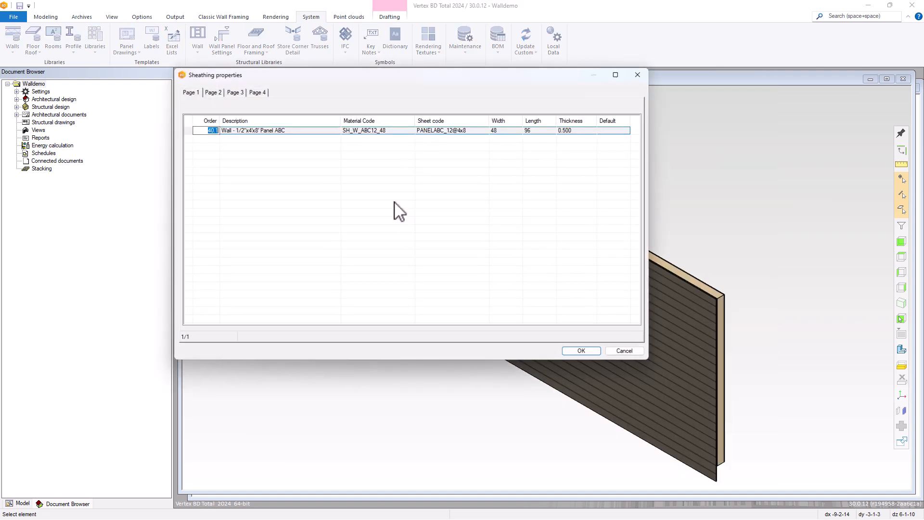
# Assign Panel ABC's own surface property to the Wall - 1/2"x4'x8' Panel ABC sheet and save its sheathing properties
pyautogui.click(221, 93)
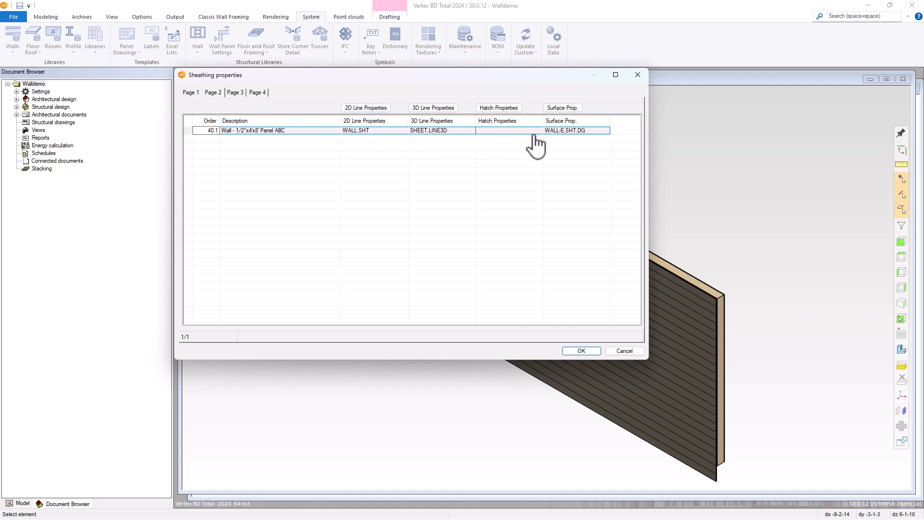
pyautogui.click(565, 131)
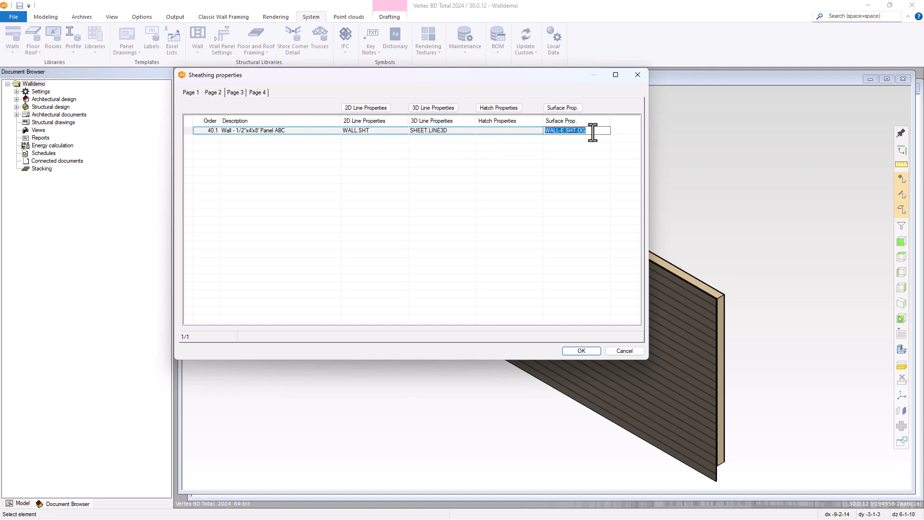
pyautogui.click(592, 132)
pyautogui.click(571, 351)
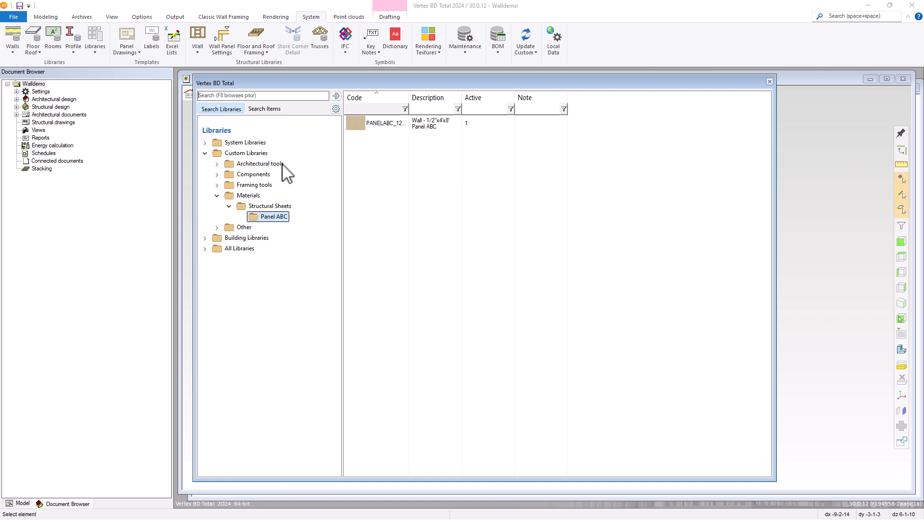
# Open the properties of the Panel ABC 1/2"x4'x8' wall layer in the custom CUS Wall layer library
pyautogui.click(217, 165)
pyautogui.click(229, 185)
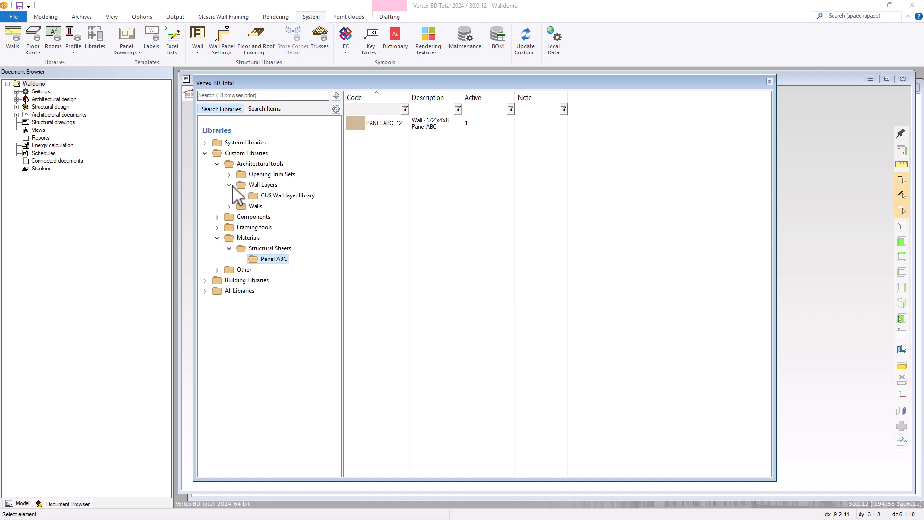
pyautogui.click(275, 196)
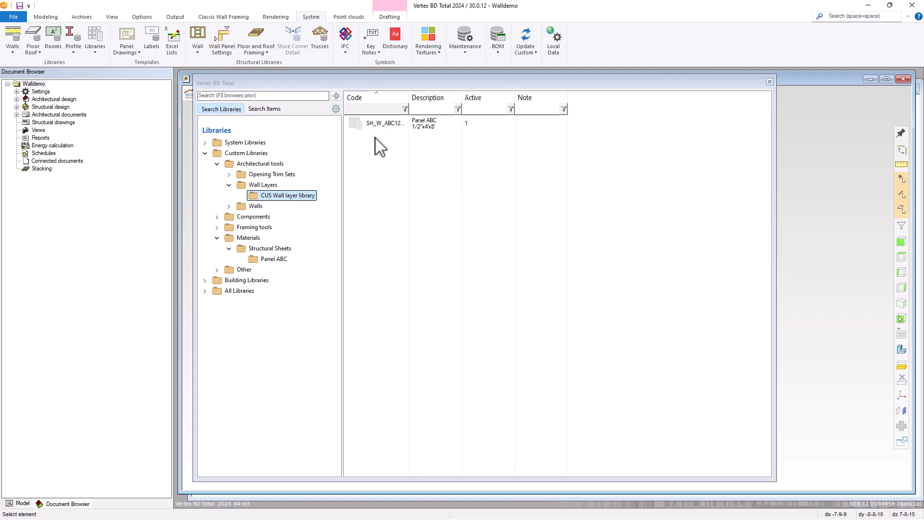
pyautogui.rightClick(374, 130)
pyautogui.click(385, 211)
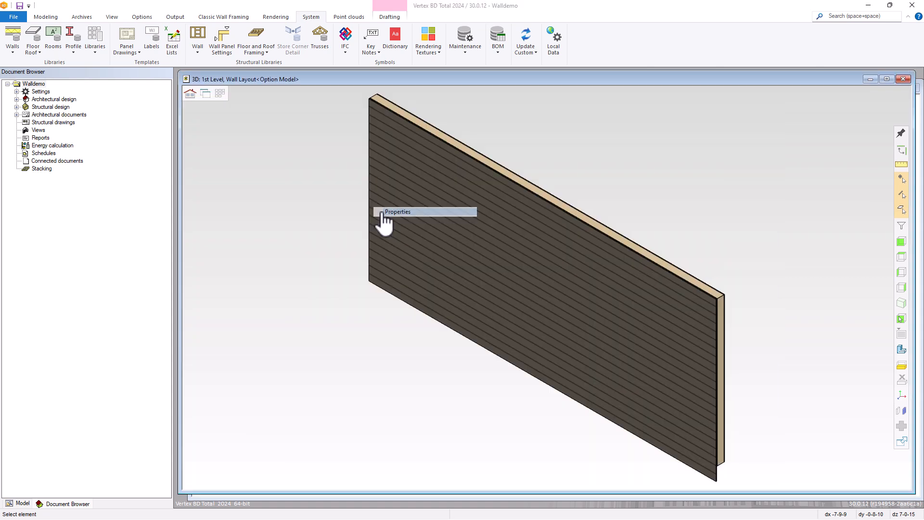
pyautogui.click(385, 212)
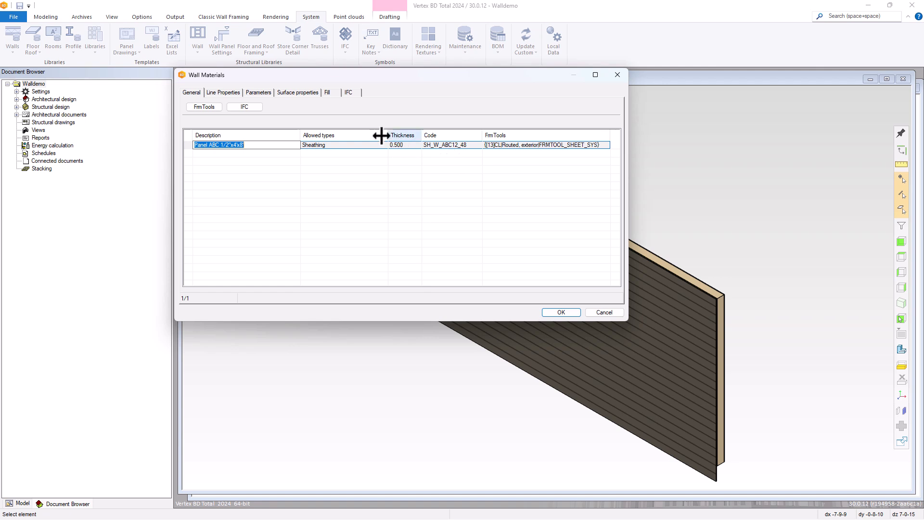
# Set the Panel ABC wall material's surface property to WALL-E.SHT.ABC and save the wall material
pyautogui.click(296, 94)
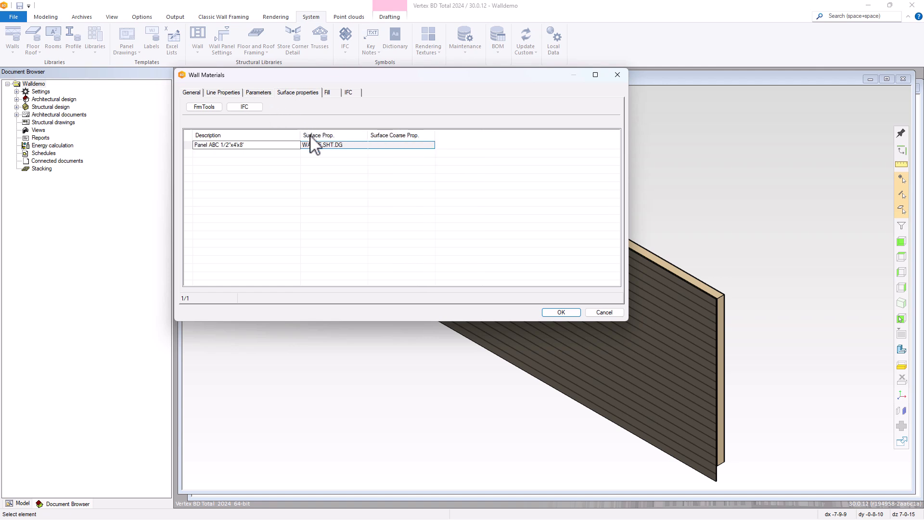
pyautogui.click(351, 145)
pyautogui.click(363, 145)
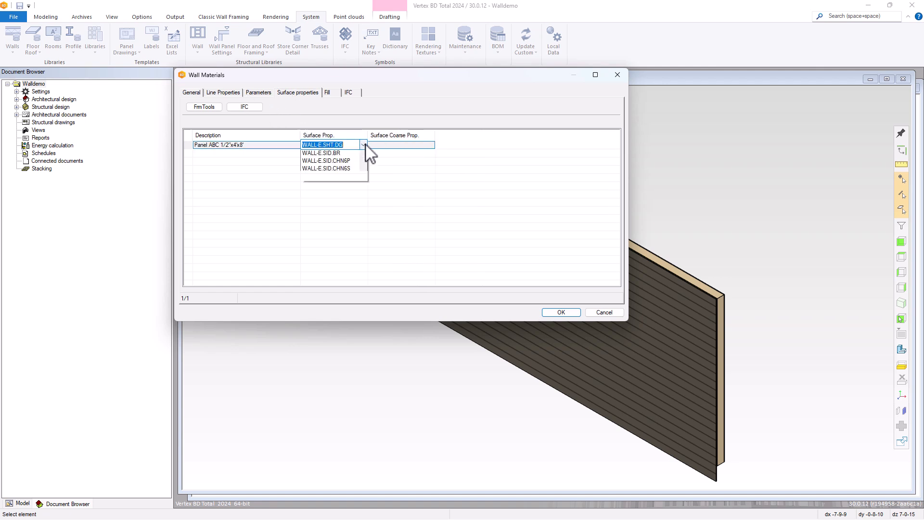
pyautogui.moveTo(366, 196)
pyautogui.mouseDown()
pyautogui.moveTo(363, 178)
pyautogui.moveTo(362, 188)
pyautogui.mouseUp()
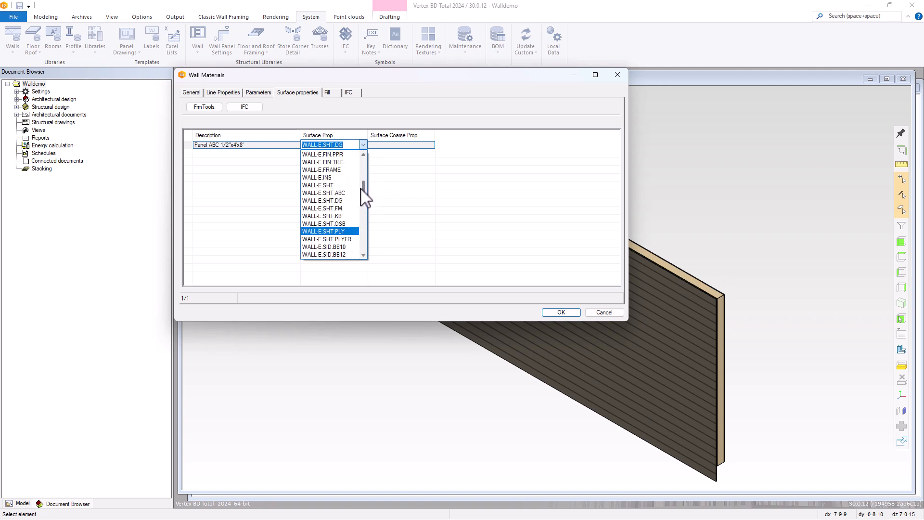
pyautogui.click(325, 193)
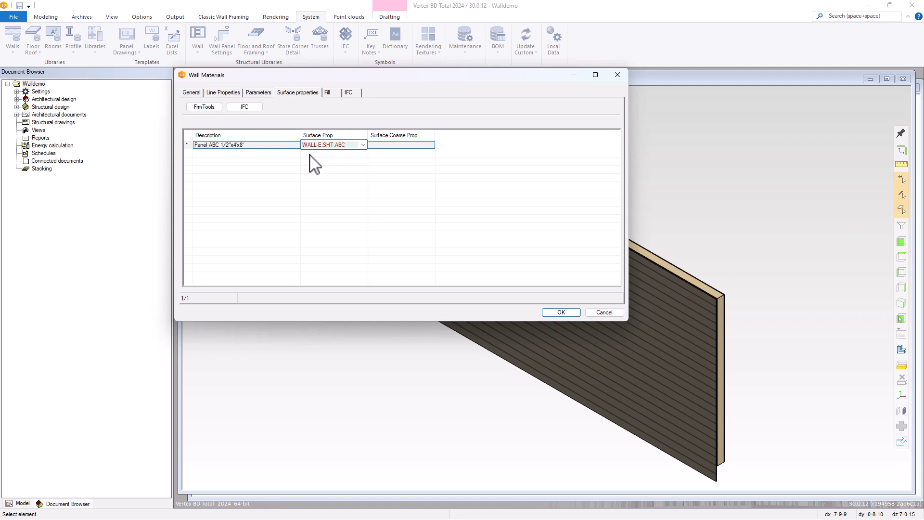
pyautogui.click(560, 312)
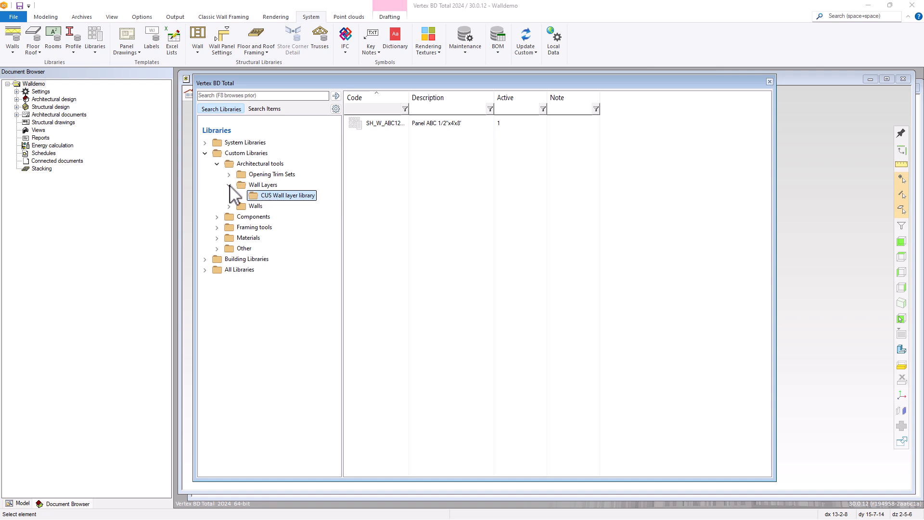
# Open the properties of wall type EBW_550S162-54-STHS in the custom CUS C/C Wall Library
pyautogui.click(229, 206)
pyautogui.click(272, 217)
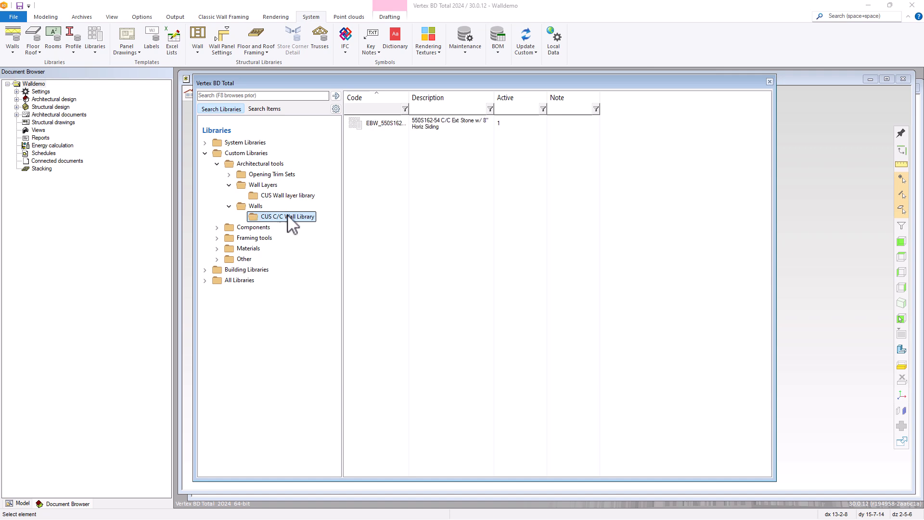
pyautogui.doubleClick(408, 97)
pyautogui.moveTo(446, 97); pyautogui.dragTo(445, 101)
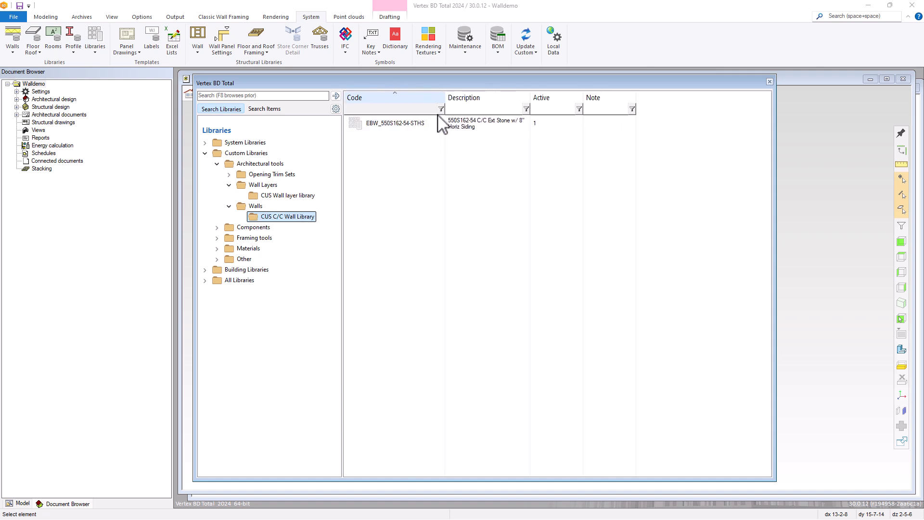
pyautogui.rightClick(386, 128)
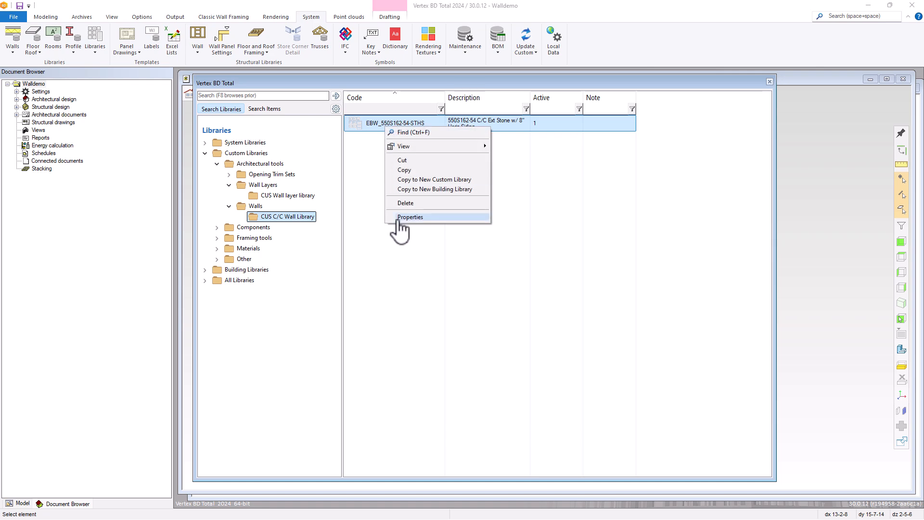
pyautogui.click(399, 217)
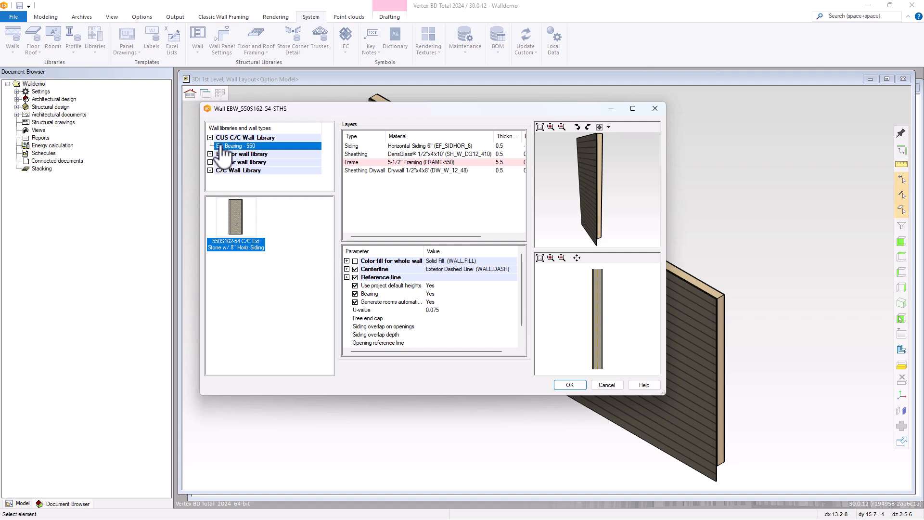
# Change the wall's siding layer material to Horizontal Siding 8" (EF_SIDHOR_8)
pyautogui.click(433, 146)
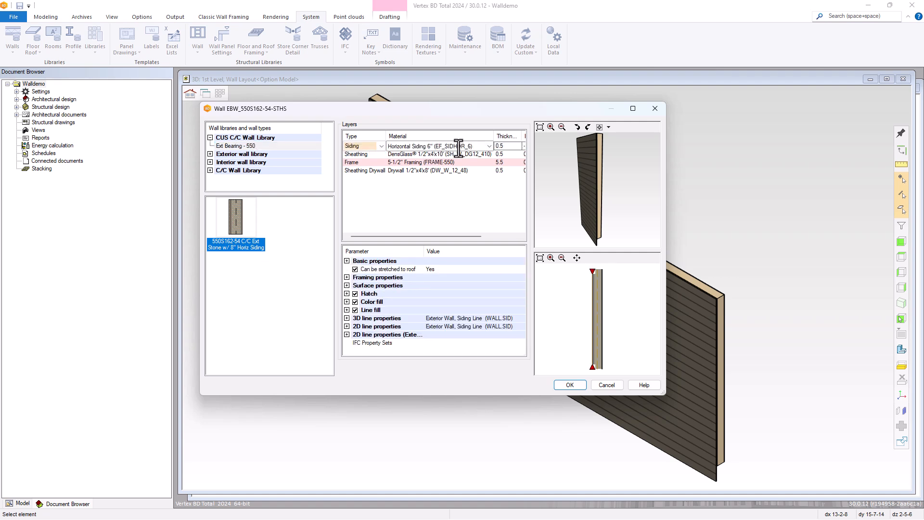
pyautogui.click(489, 146)
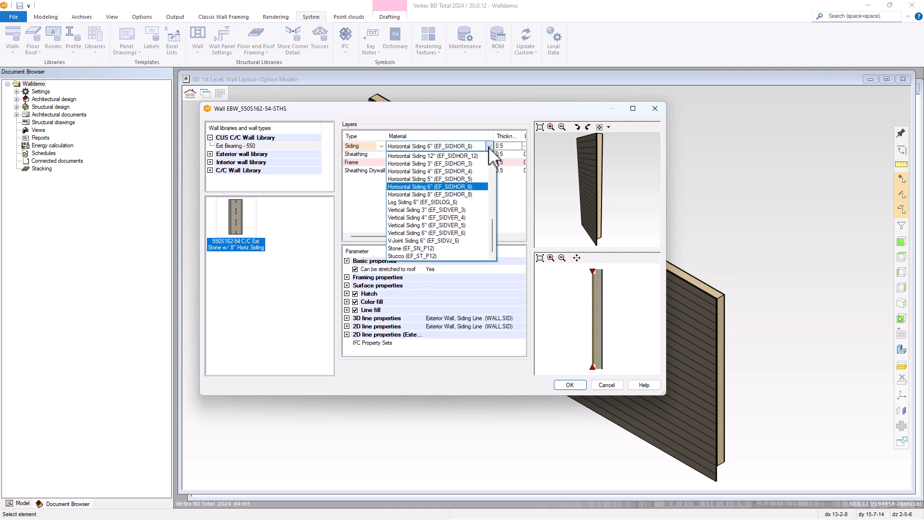
pyautogui.click(455, 195)
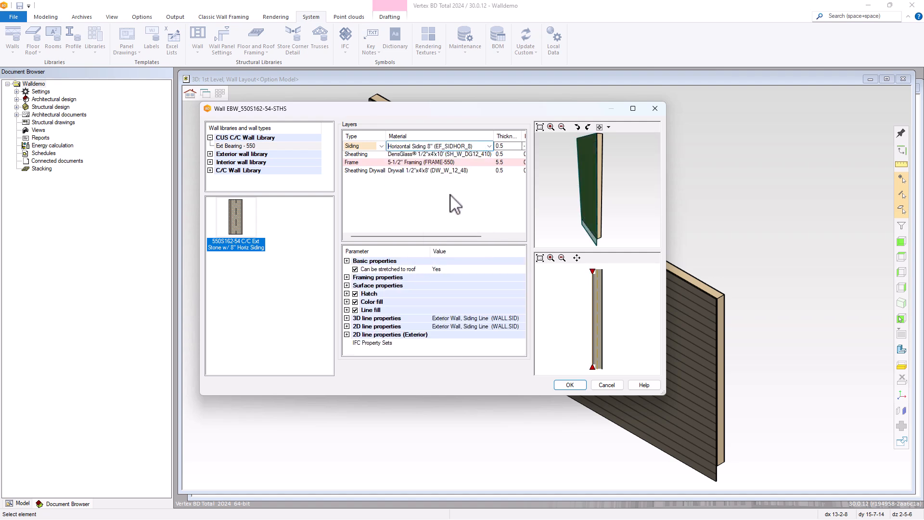
# Change the exterior sheathing layer to Panel ABC 1/2"x4'x8' (SH_W_ABC12_48), loading its framing tool from the library
pyautogui.click(432, 155)
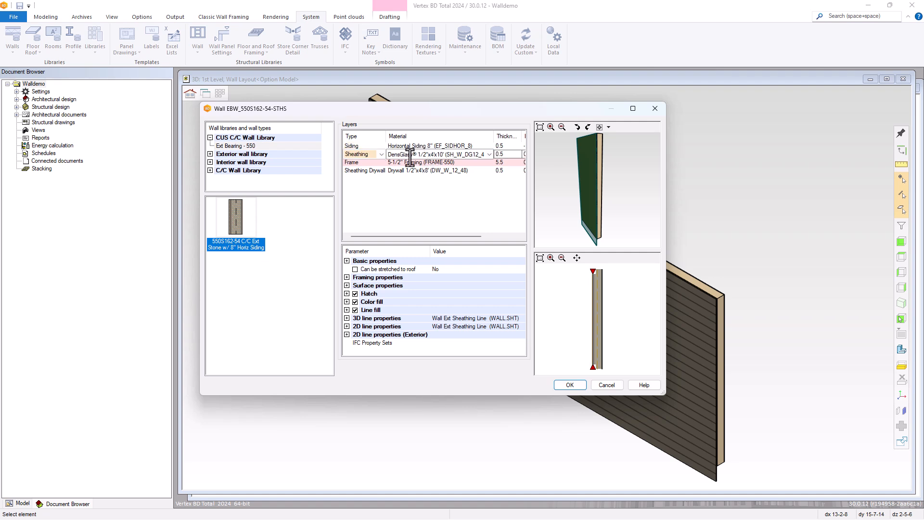
pyautogui.click(490, 157)
pyautogui.moveTo(531, 198); pyautogui.dragTo(527, 169)
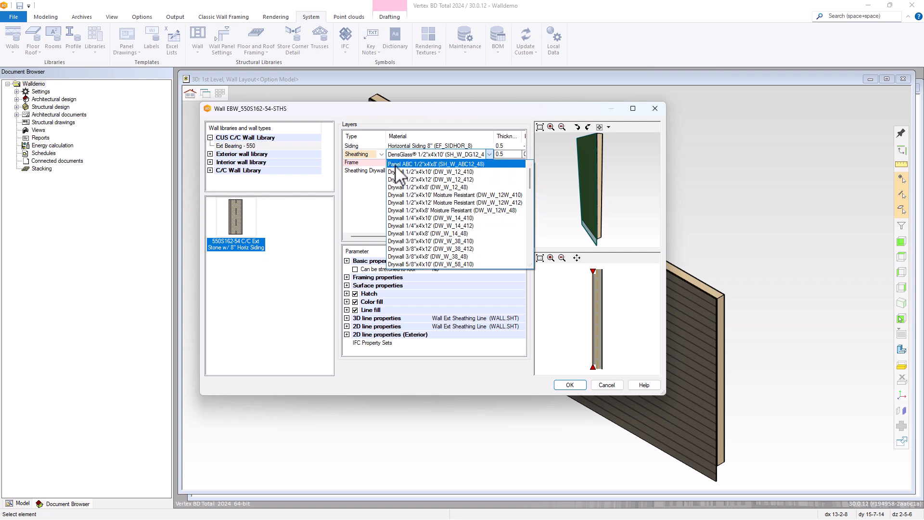
pyautogui.click(455, 166)
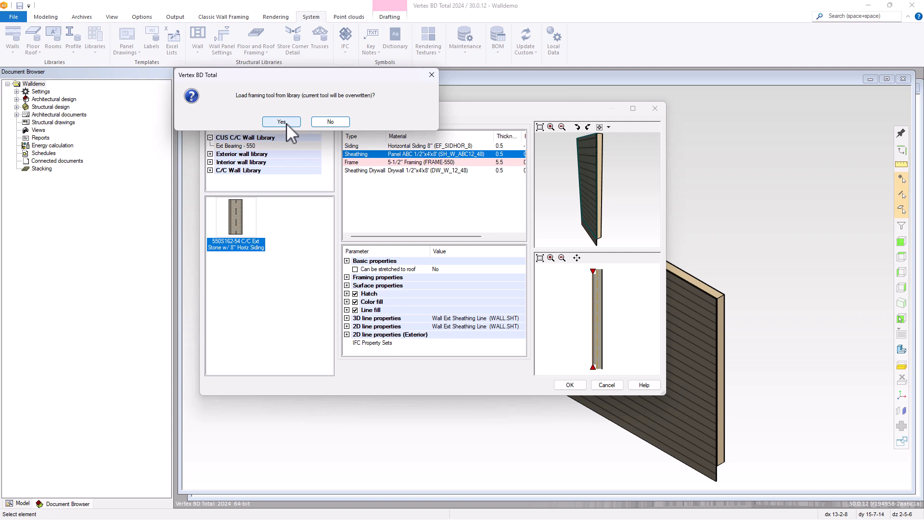
pyautogui.click(281, 122)
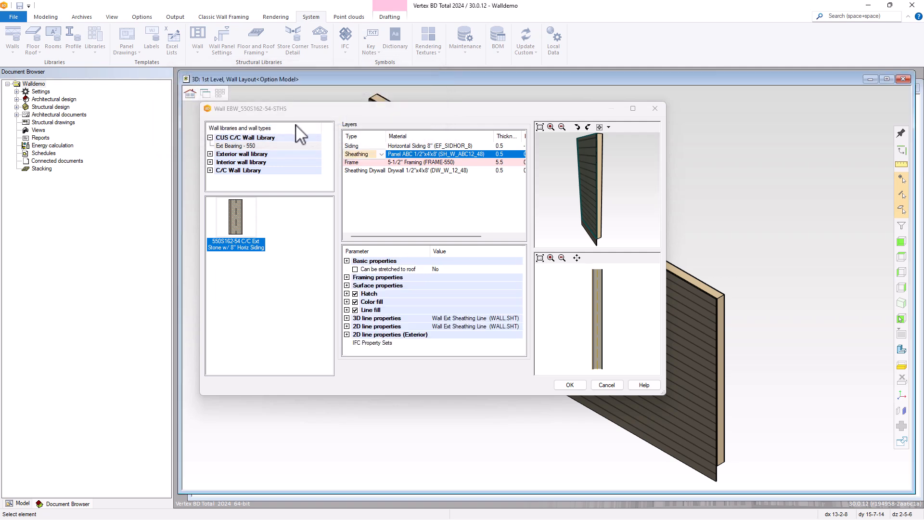
# Check which sheathing method and sheet the framing tools of the Panel ABC sheathing layer use
pyautogui.rightClick(444, 155)
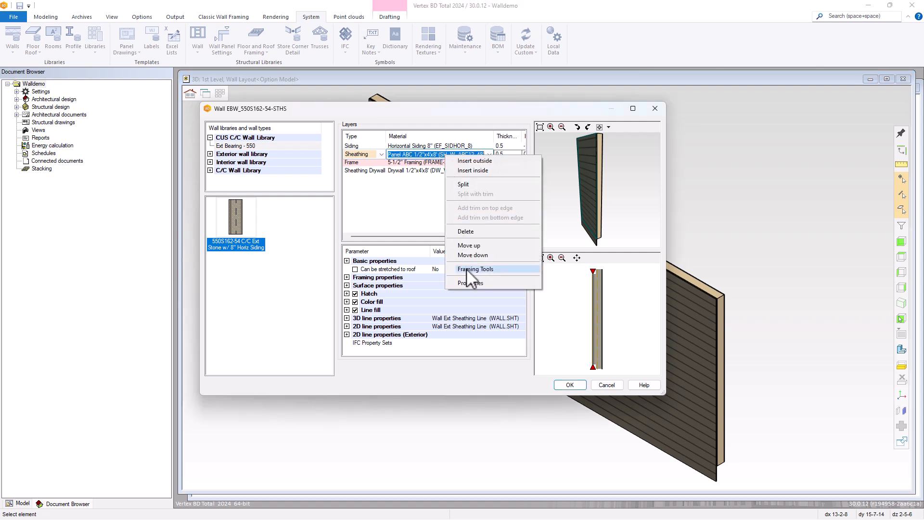
pyautogui.click(474, 269)
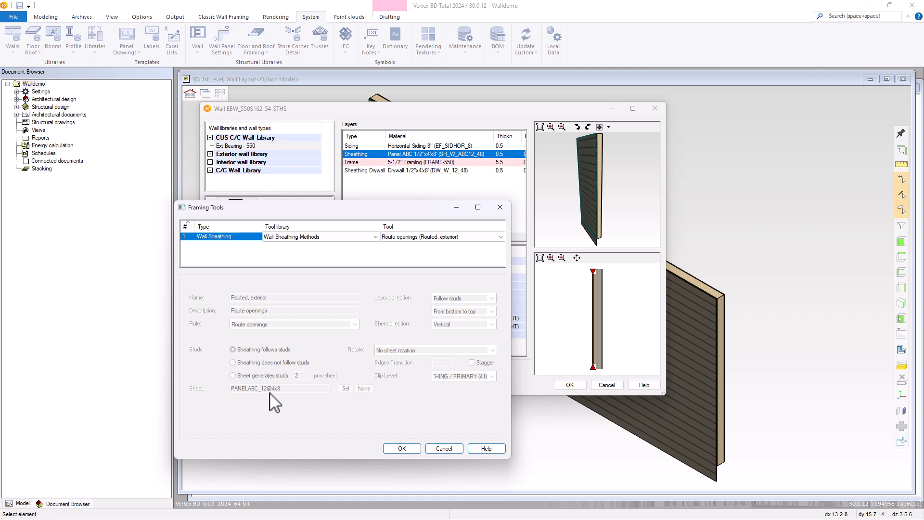
pyautogui.click(402, 447)
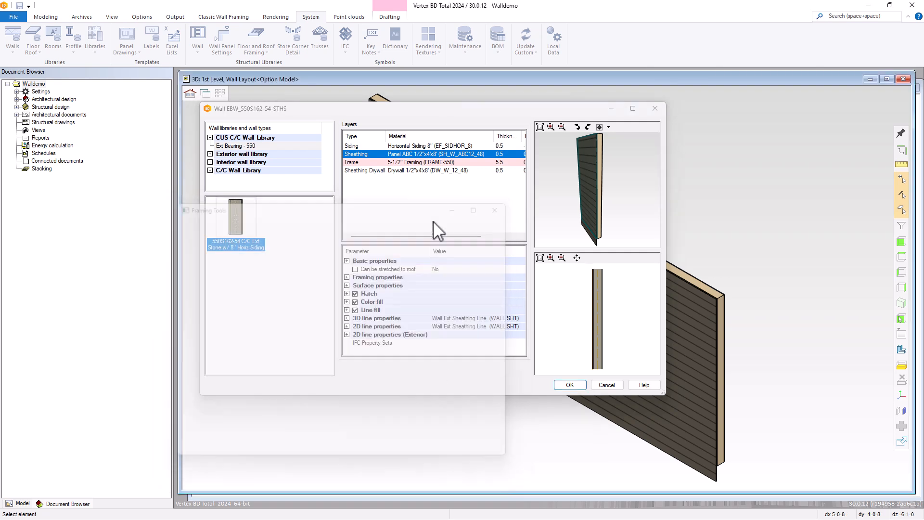
# Assign the EBF_550S162-54-CUS tool from the CUS C/C Wall Framing library to the wall's frame layer, reviewing its openings settings before accepting
pyautogui.click(438, 165)
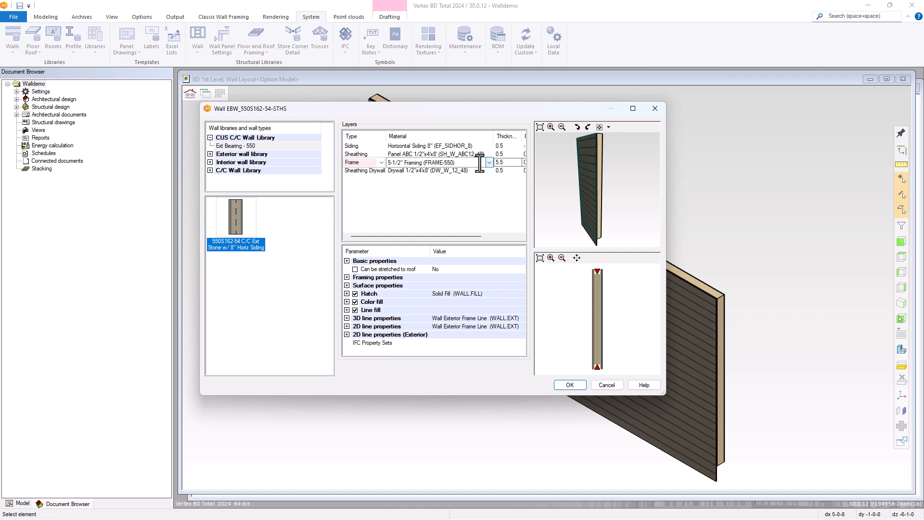
pyautogui.rightClick(470, 162)
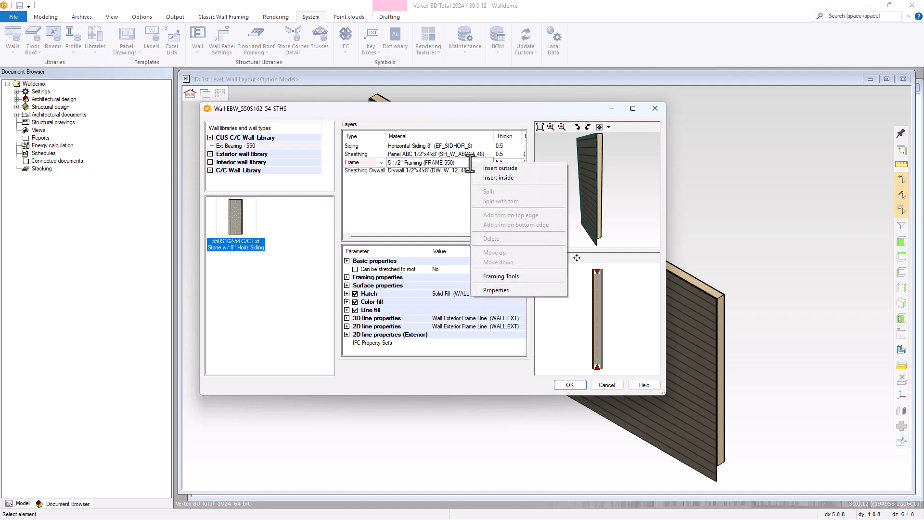
pyautogui.click(500, 276)
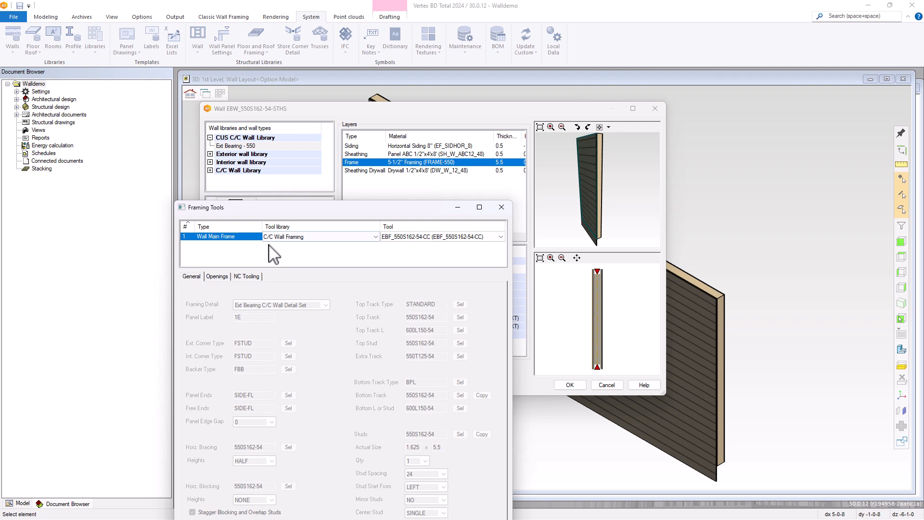
pyautogui.click(358, 237)
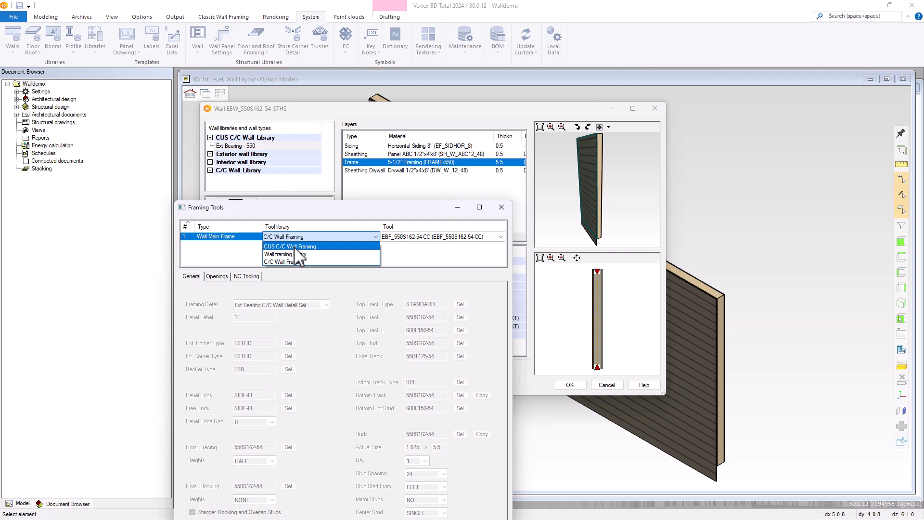
pyautogui.click(295, 247)
pyautogui.click(429, 239)
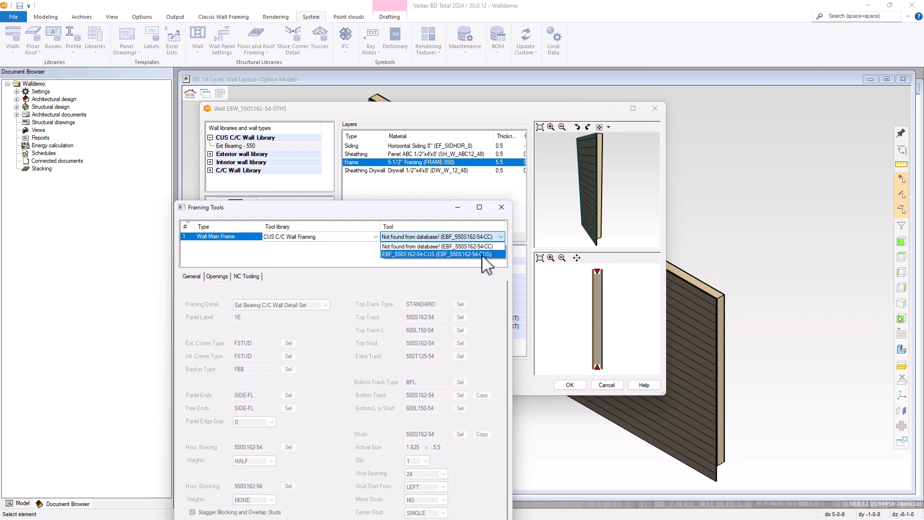
pyautogui.click(432, 254)
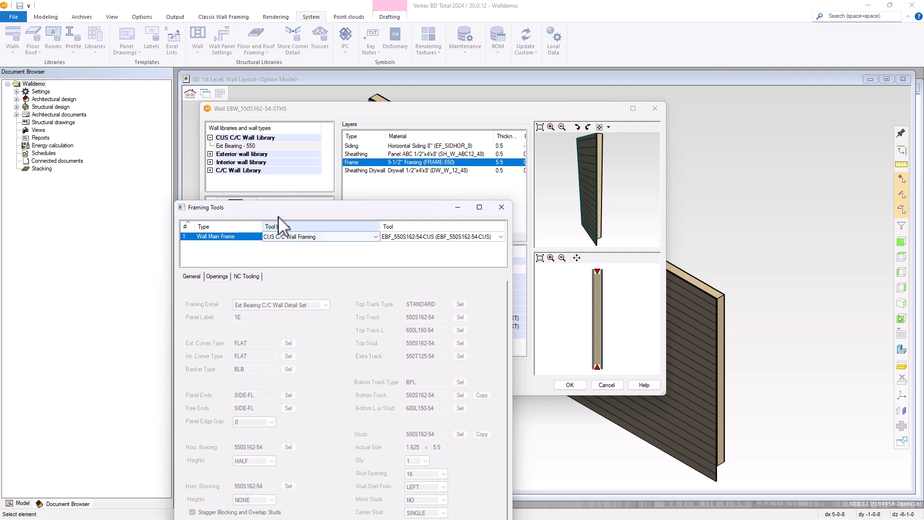
pyautogui.moveTo(282, 207); pyautogui.dragTo(302, 102)
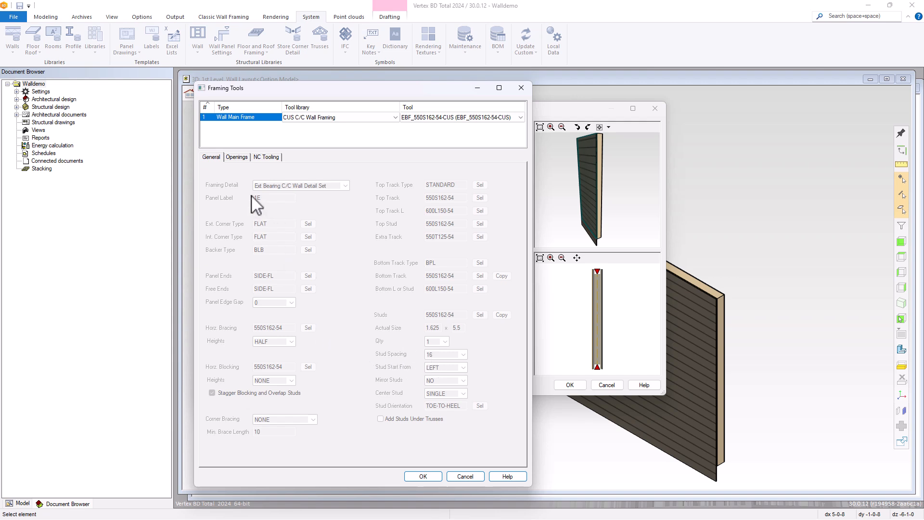
pyautogui.click(238, 158)
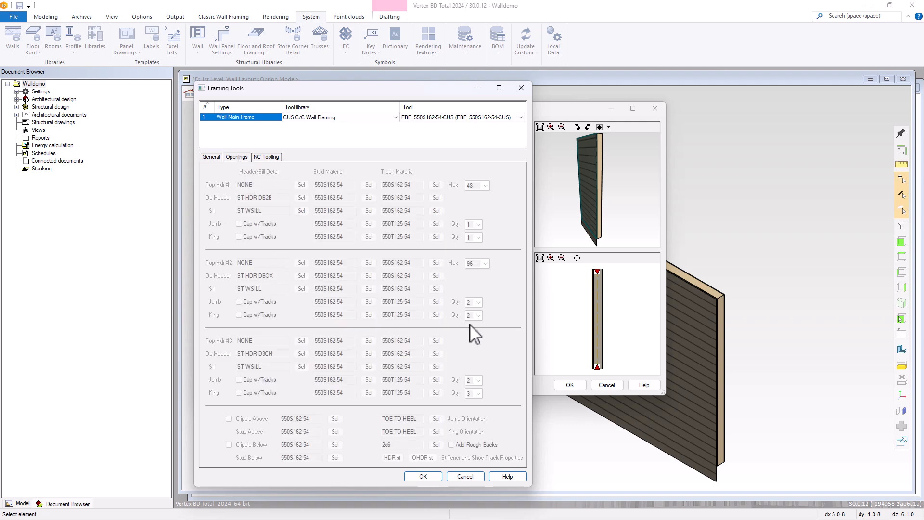
pyautogui.click(423, 477)
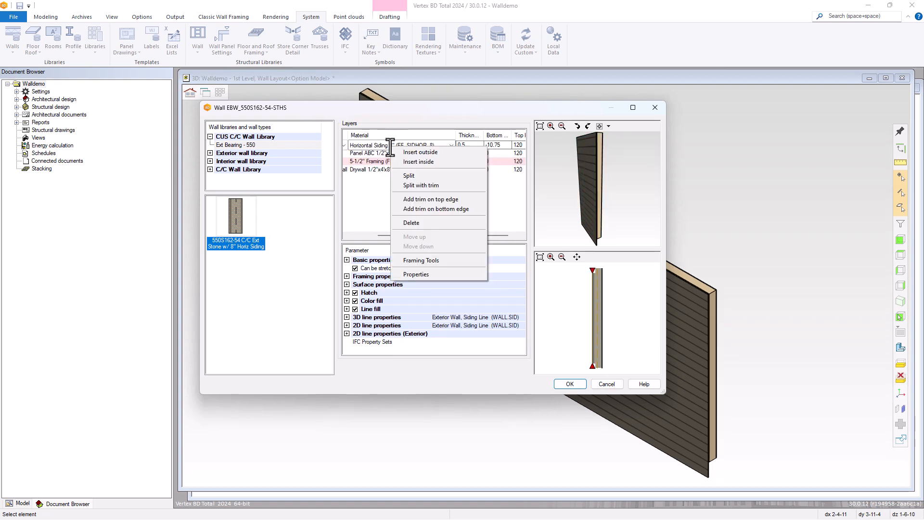
# Split the wall's horizontal siding layer into two and set the lower part's top height to 36
pyautogui.click(409, 176)
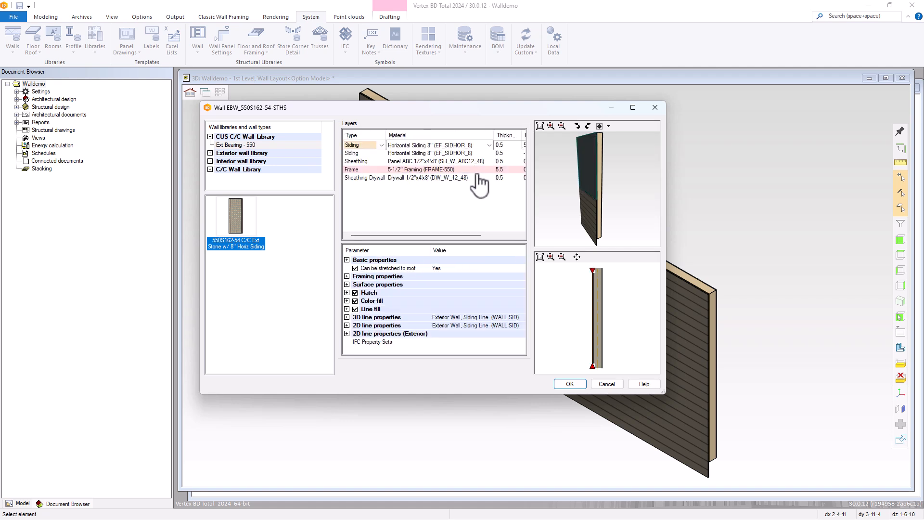
pyautogui.click(475, 153)
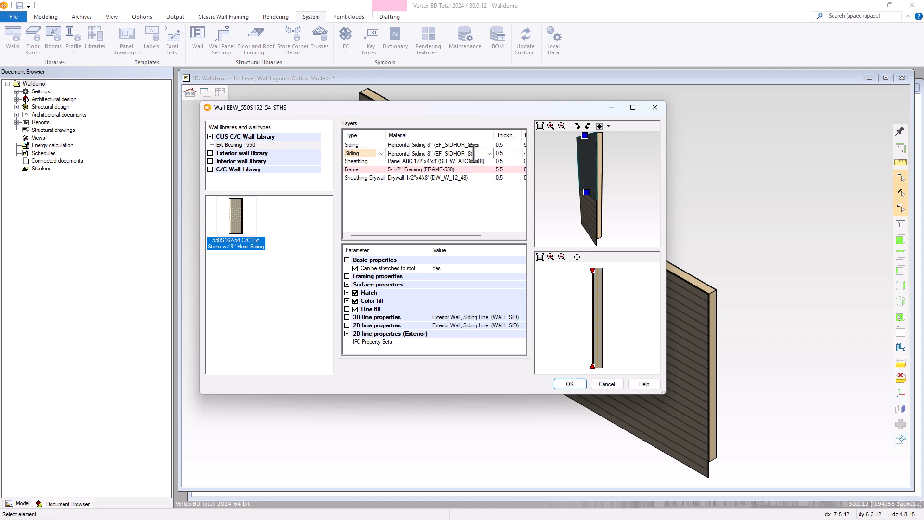
pyautogui.moveTo(438, 241); pyautogui.dragTo(489, 237)
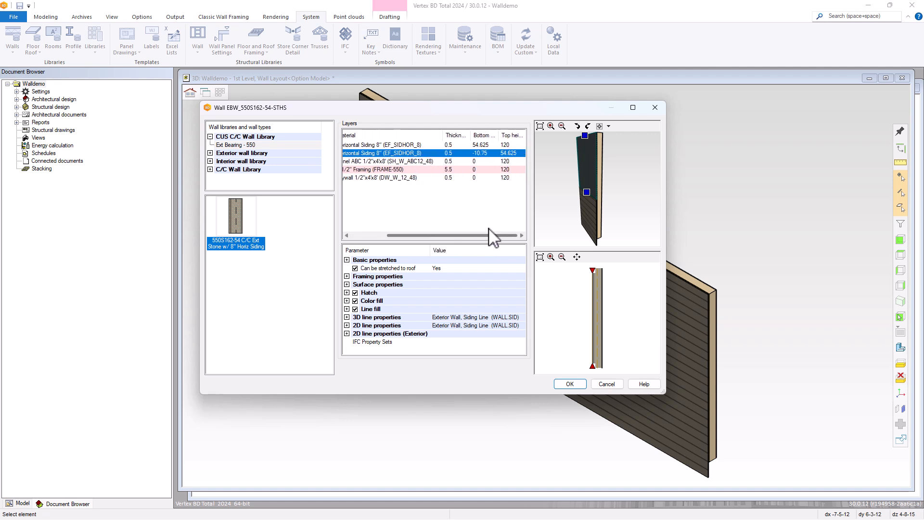
pyautogui.click(510, 153)
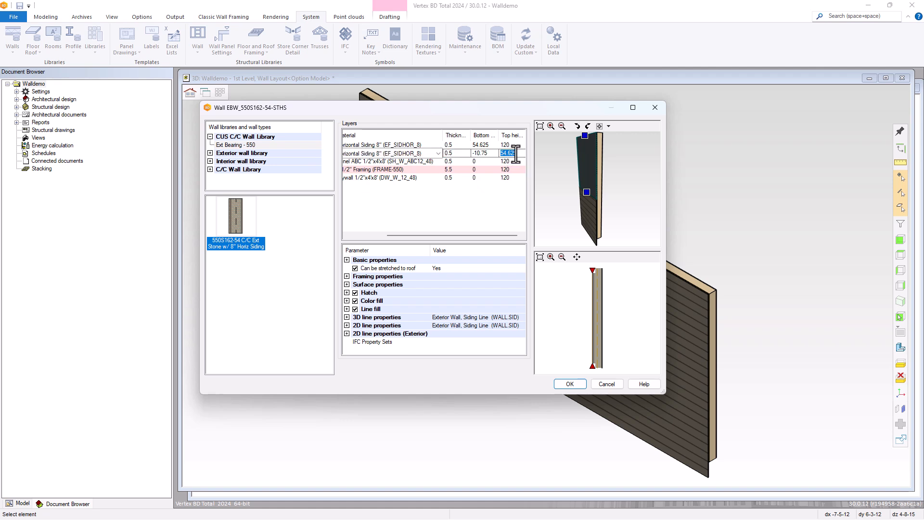
pyautogui.write('35')
# Change the lower siding layer's material to Stone (EF_SN_P12), accept the wall type and close the library browser
pyautogui.click(436, 153)
pyautogui.click(439, 153)
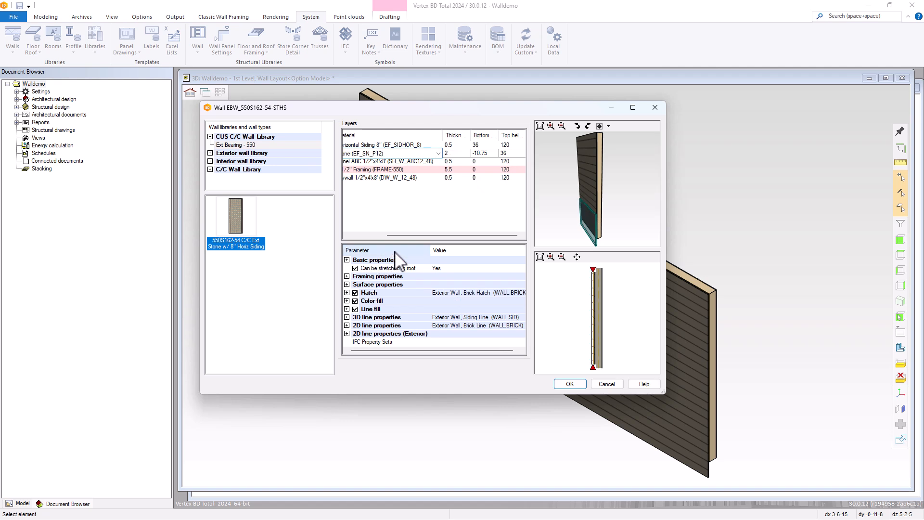
pyautogui.click(482, 145)
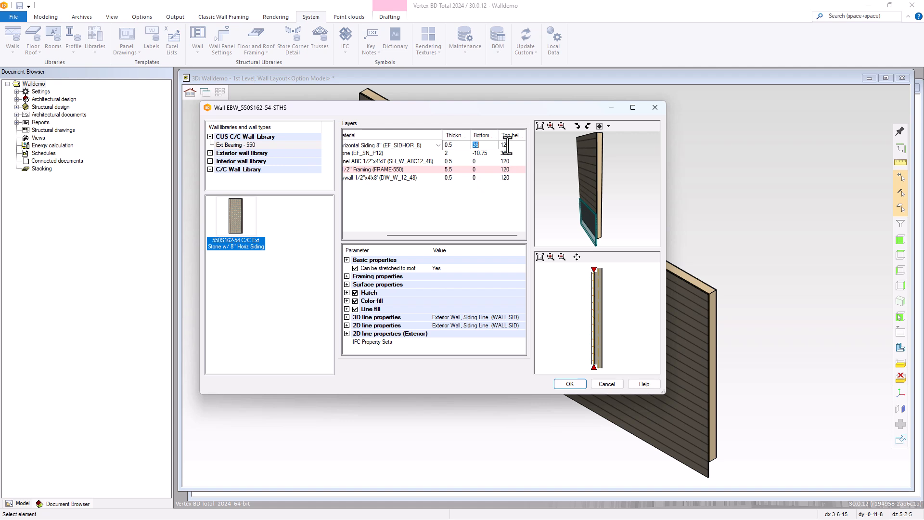
pyautogui.moveTo(585, 206); pyautogui.dragTo(624, 201)
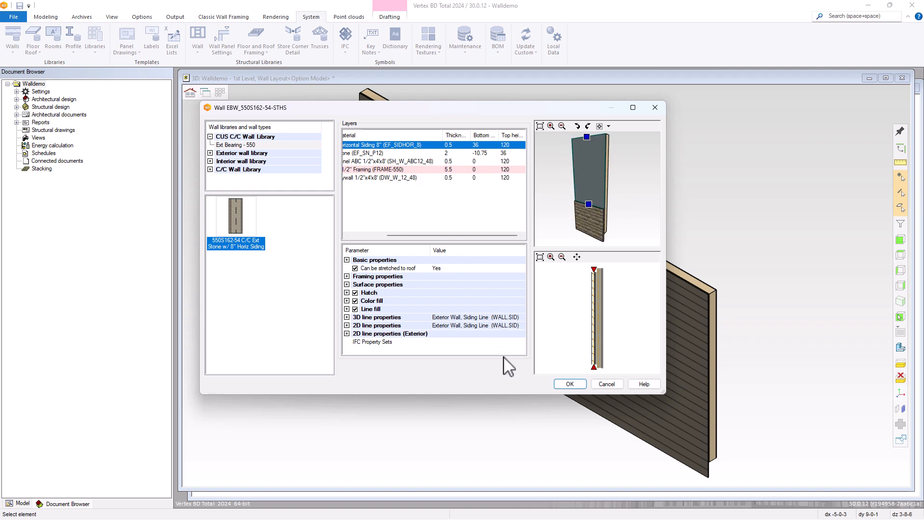
pyautogui.click(571, 384)
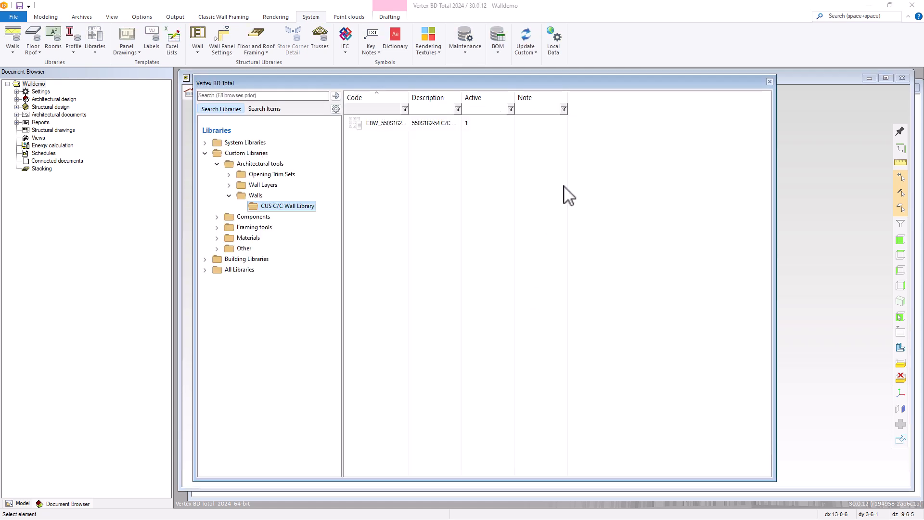
pyautogui.click(771, 82)
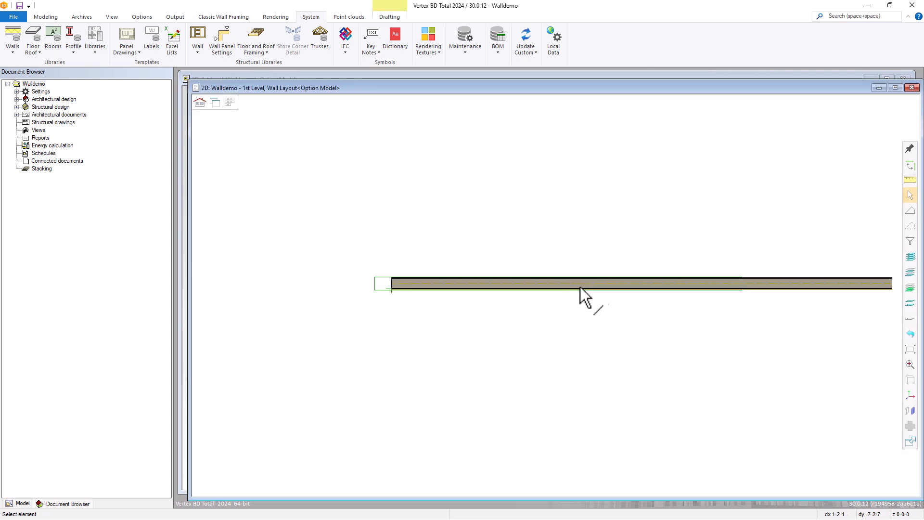
# Delete the old wall from the plan and insert walls of type 550S162-54 C/C Ext Stone w/ 8" Horiz Siding from the CUS C/C Wall Library
pyautogui.click(615, 279)
pyautogui.press('Delete')
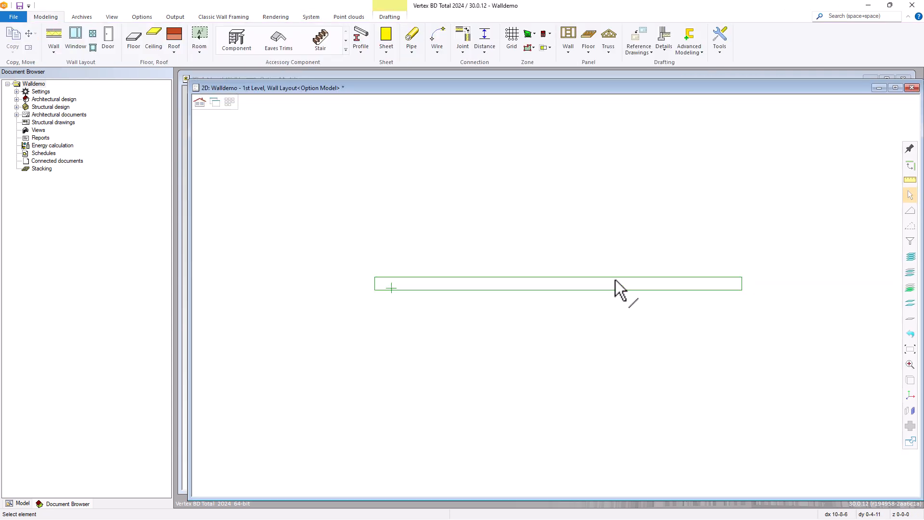
pyautogui.click(54, 37)
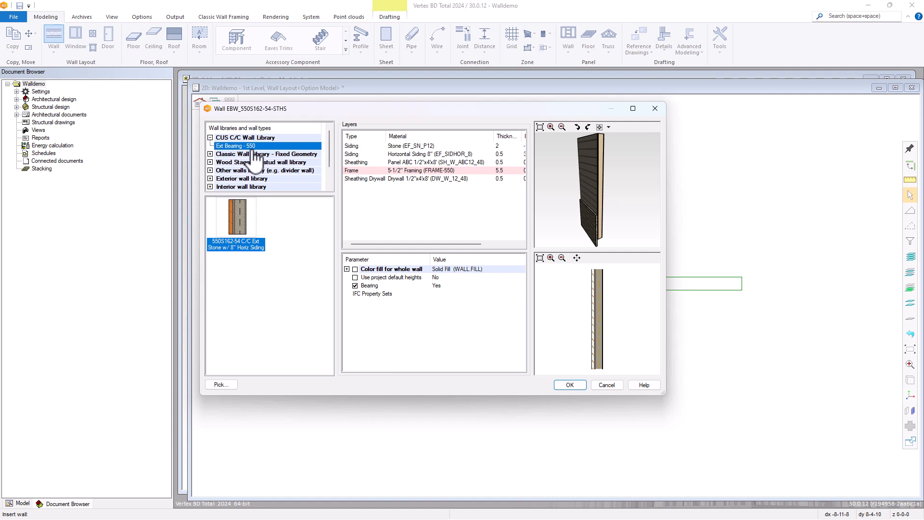
pyautogui.click(241, 216)
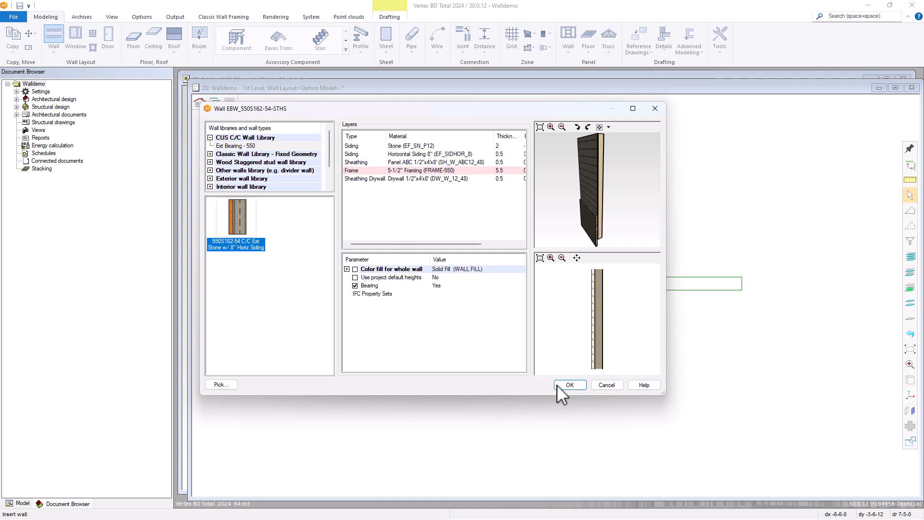
pyautogui.click(573, 383)
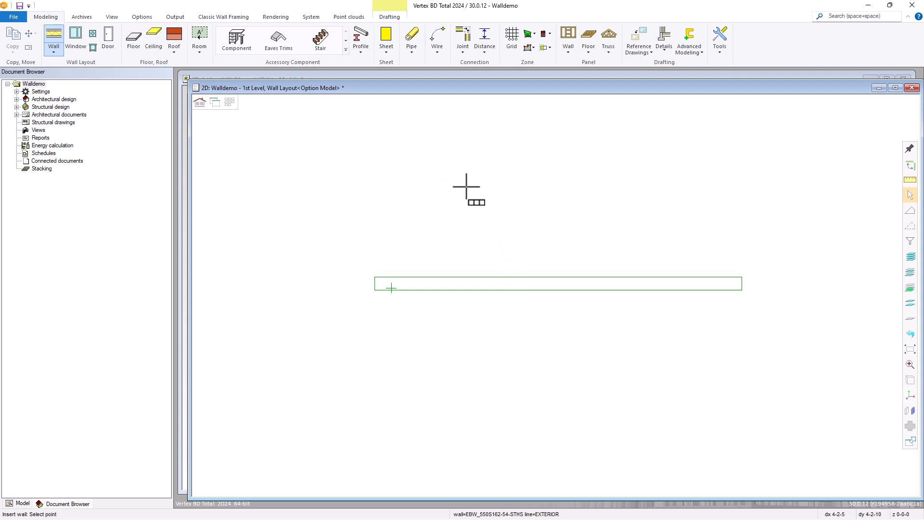
pyautogui.click(430, 159)
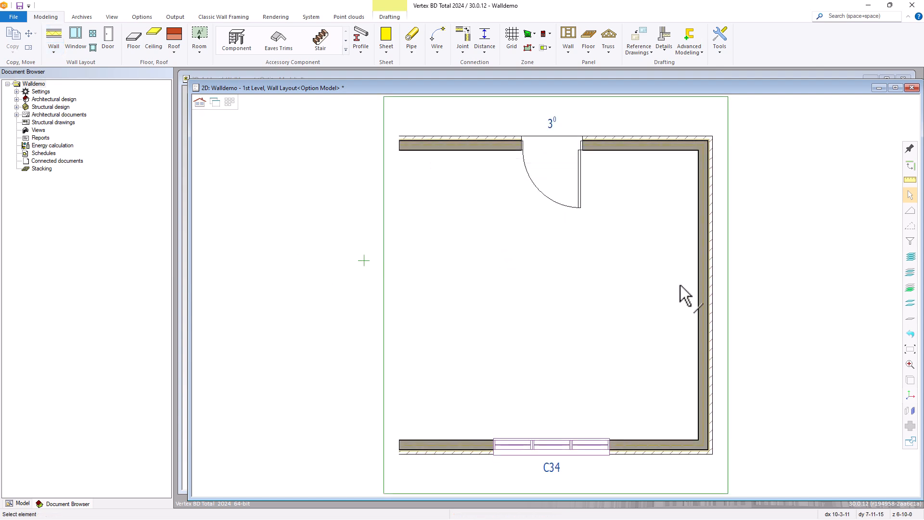
# In the 3D model, lower the top edge of the end wall's horizontal siding to expose the sheathing behind it
pyautogui.hotkey('ctrl', 'Tab')
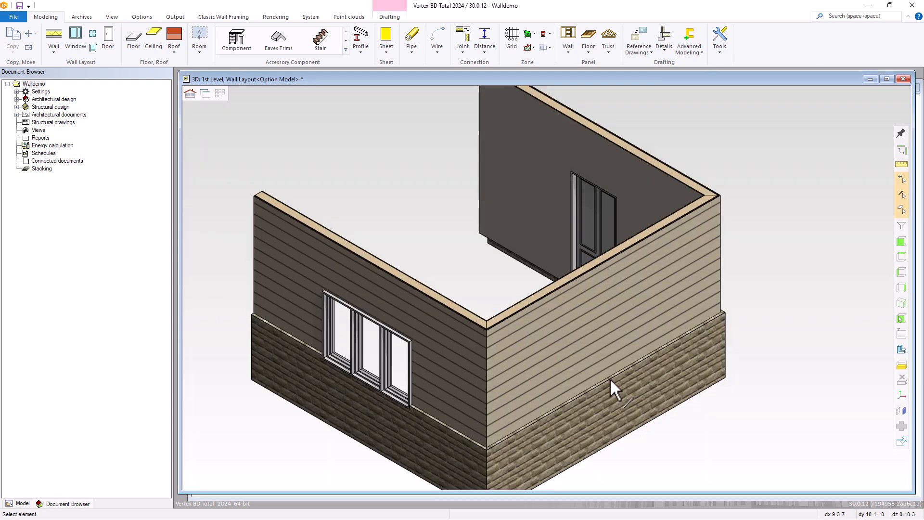
pyautogui.scroll(3, 539, 423)
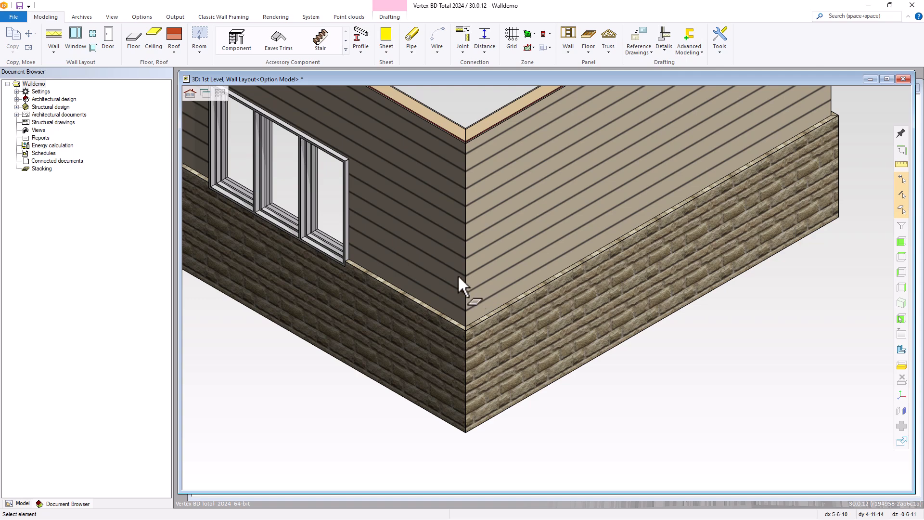
pyautogui.moveTo(463, 271); pyautogui.dragTo(485, 264, button='middle')
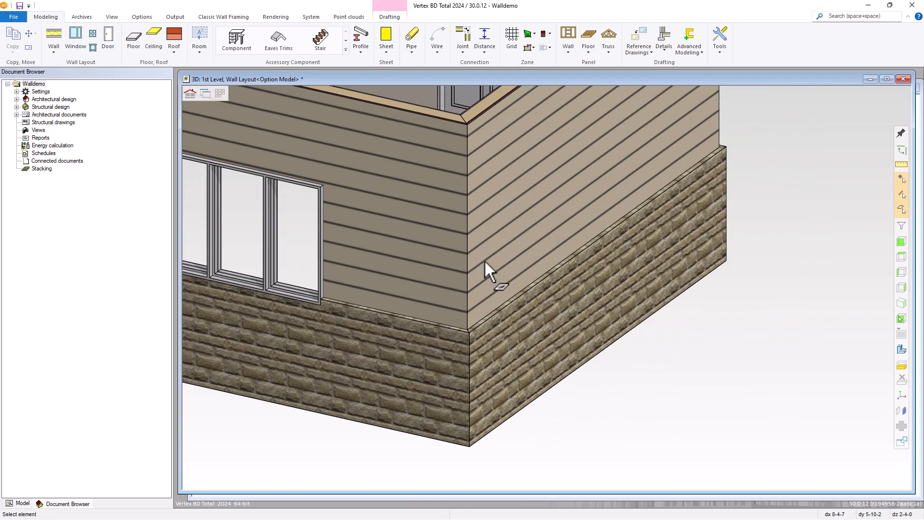
pyautogui.scroll(-3, 485, 258)
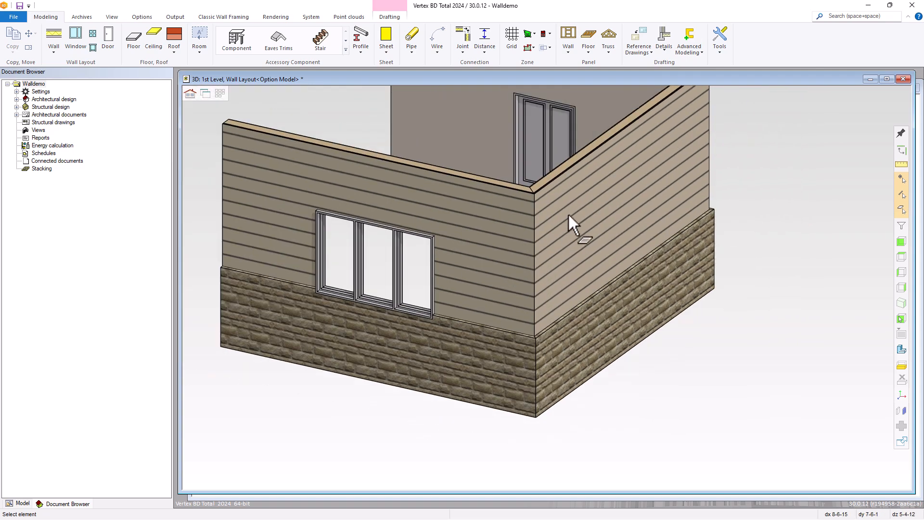
pyautogui.scroll(2, 583, 258)
pyautogui.click(608, 210)
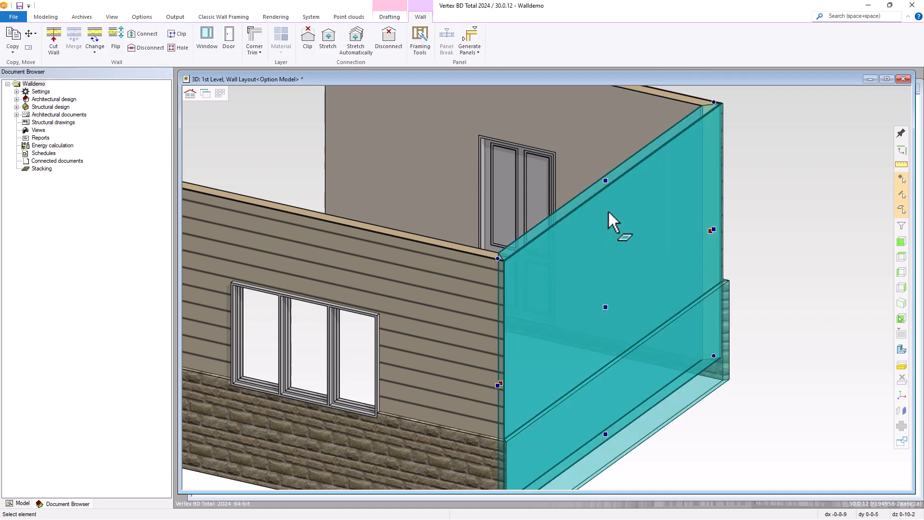
pyautogui.moveTo(612, 183); pyautogui.dragTo(632, 222)
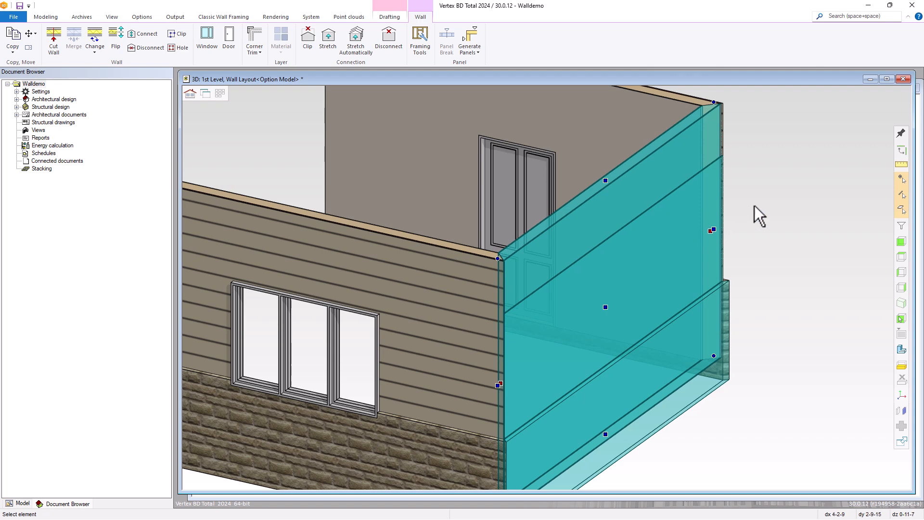
pyautogui.press('Escape')
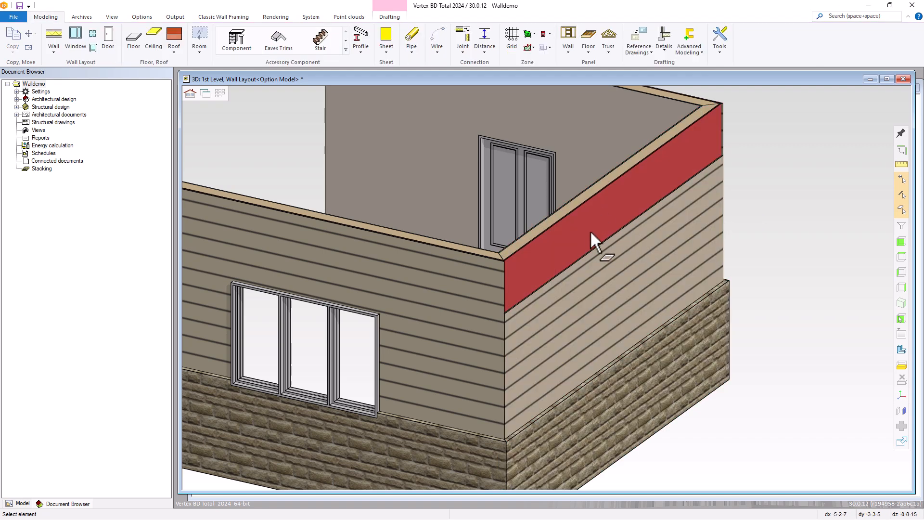
pyautogui.click(608, 252)
pyautogui.click(611, 249)
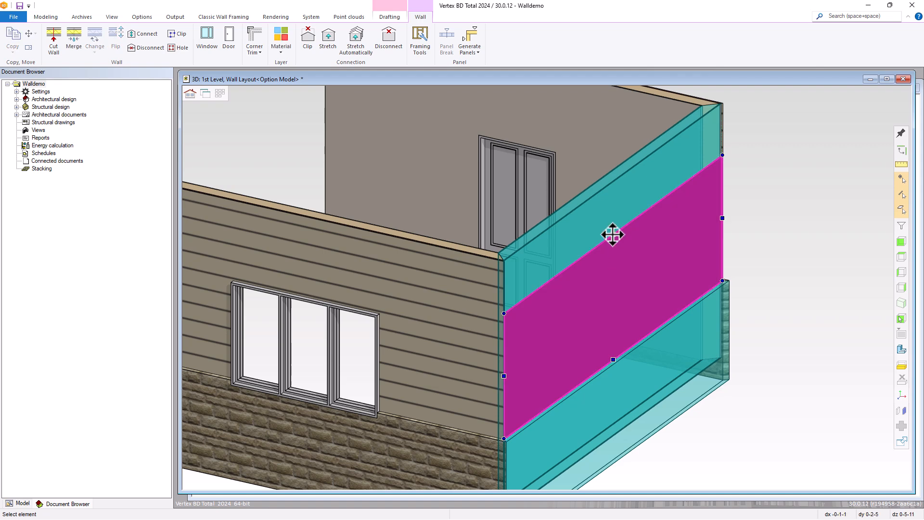
pyautogui.press('Escape')
pyautogui.press('Escape')
pyautogui.scroll(-3, 592, 259)
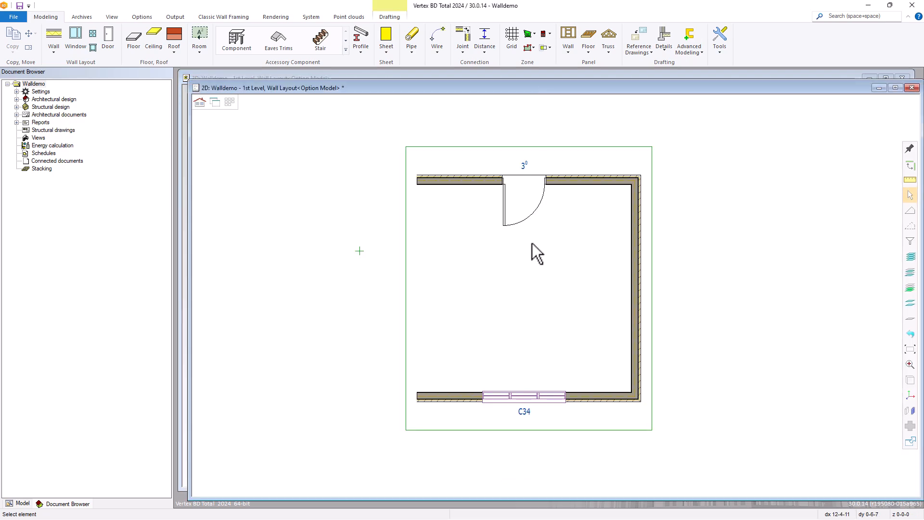
# Generate wall panels for all three exterior walls with the System Settings panelizing defaults
pyautogui.click(569, 52)
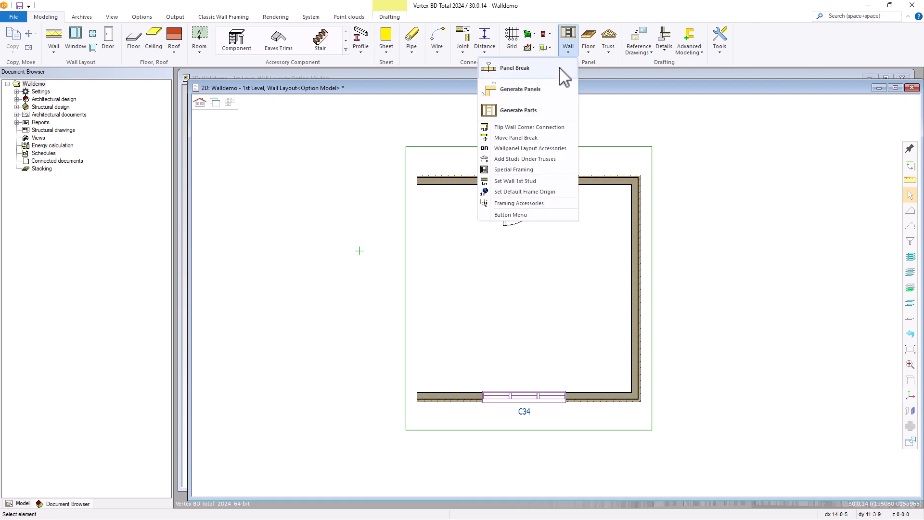
pyautogui.click(533, 89)
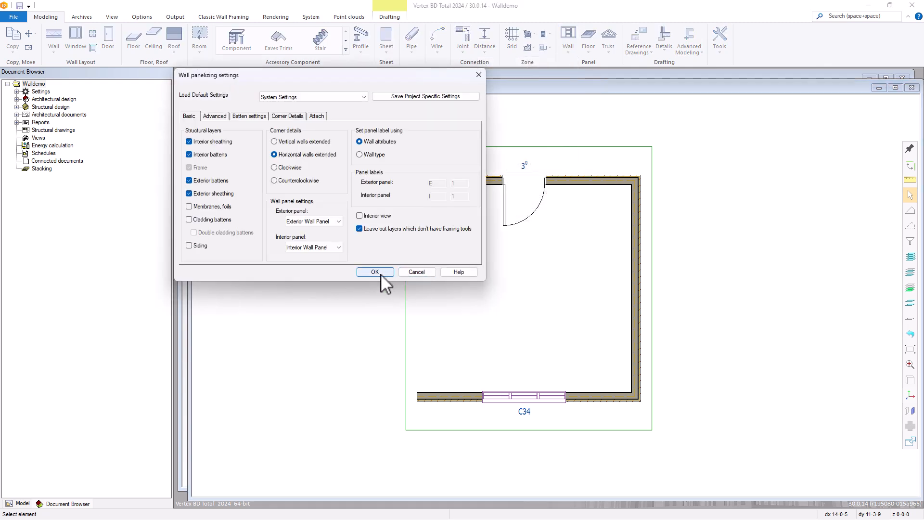
pyautogui.click(375, 272)
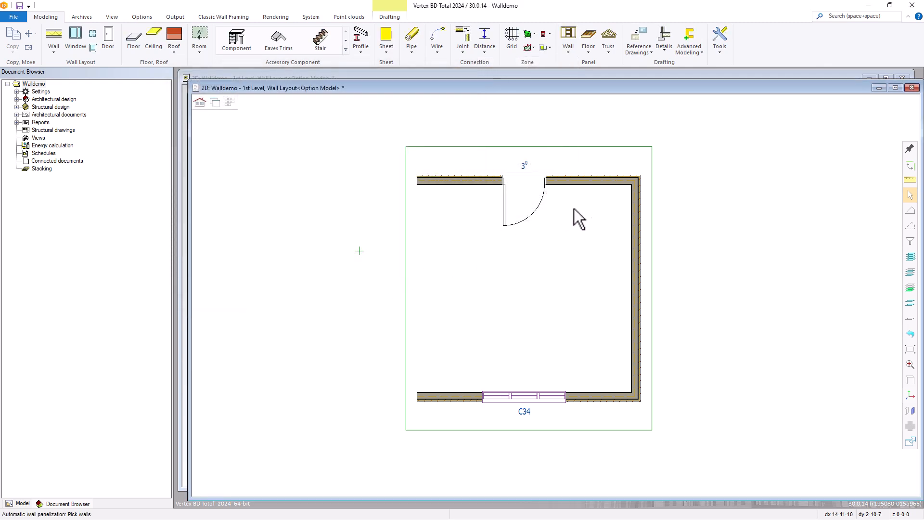
pyautogui.moveTo(645, 165); pyautogui.dragTo(405, 417)
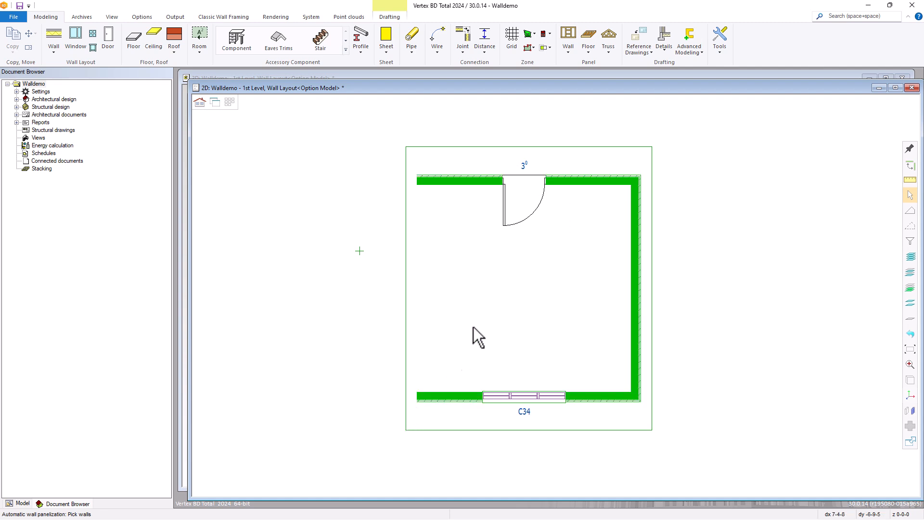
pyautogui.rightClick(491, 291)
pyautogui.click(507, 296)
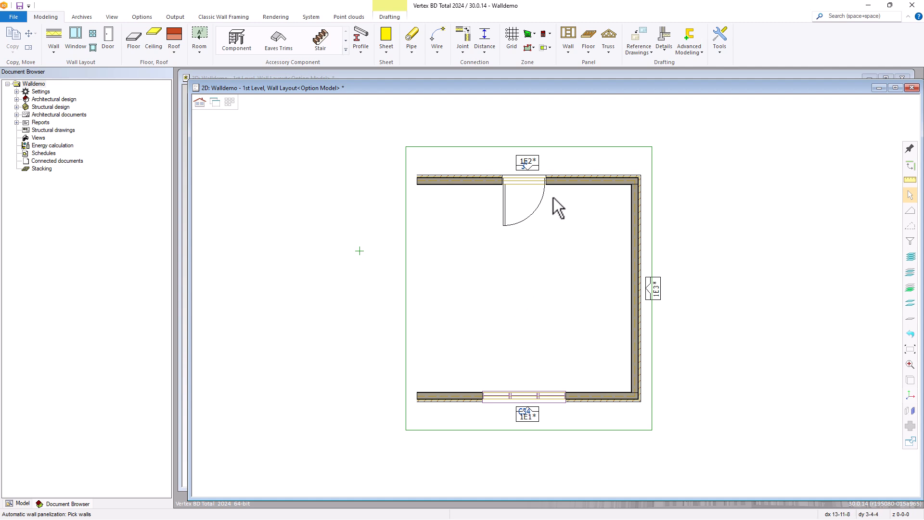
# Generate the framing parts for the three wall panels 1E1, 1E2 and 1E3
pyautogui.click(533, 168)
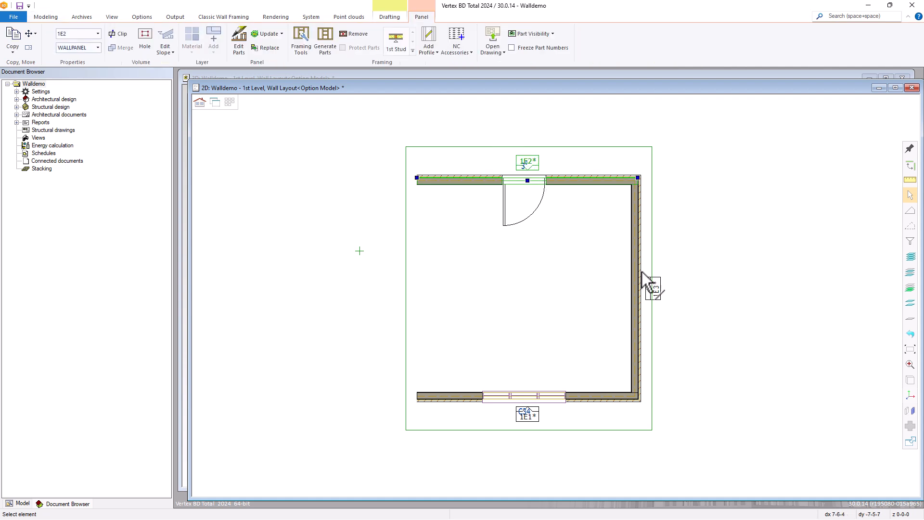
pyautogui.keyDown('ctrl'); pyautogui.click(654, 285); pyautogui.keyUp('ctrl')
pyautogui.keyDown('ctrl'); pyautogui.click(530, 411); pyautogui.keyUp('ctrl')
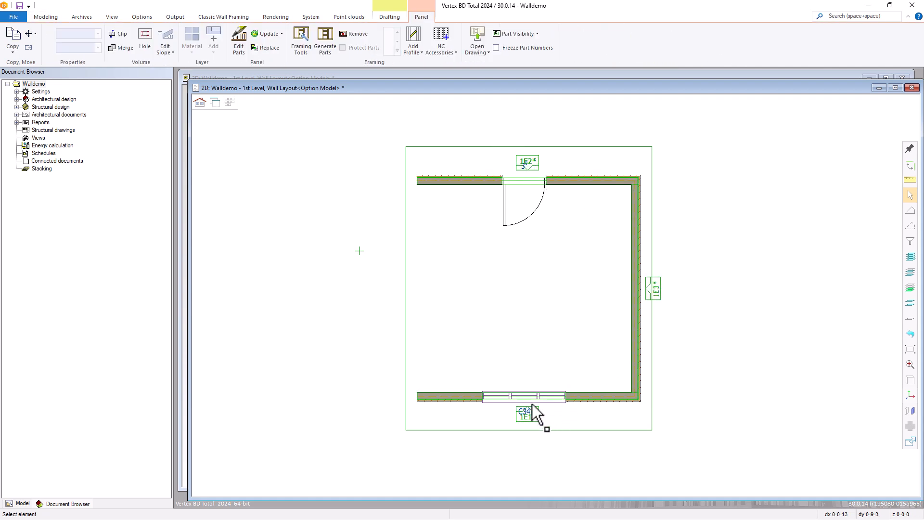
pyautogui.click(323, 34)
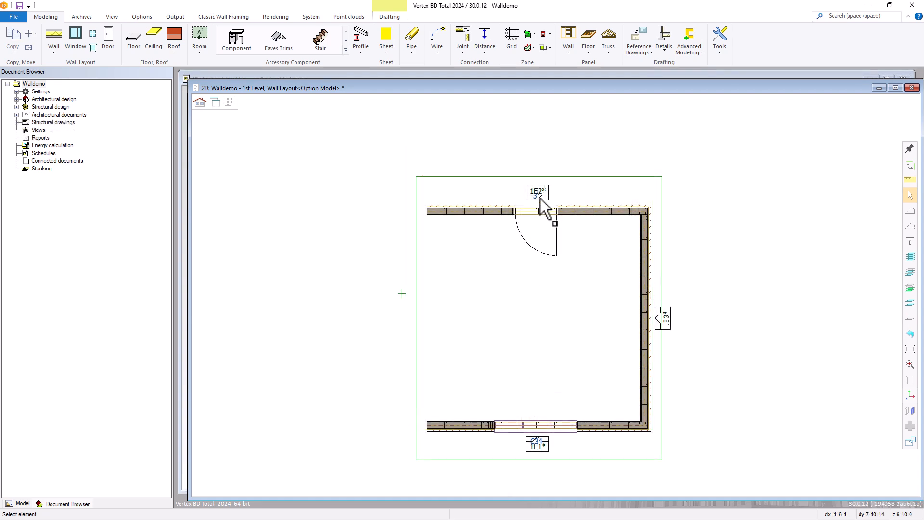
# Create panel drawings for wall panels 1E1, 1E2 and 1E3 with the 11x17 wall panel template
pyautogui.click(540, 187)
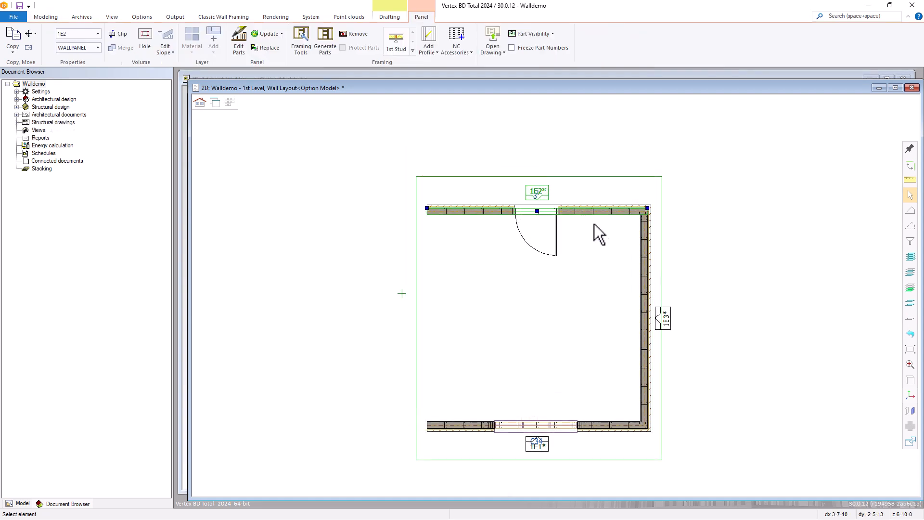
pyautogui.click(603, 236)
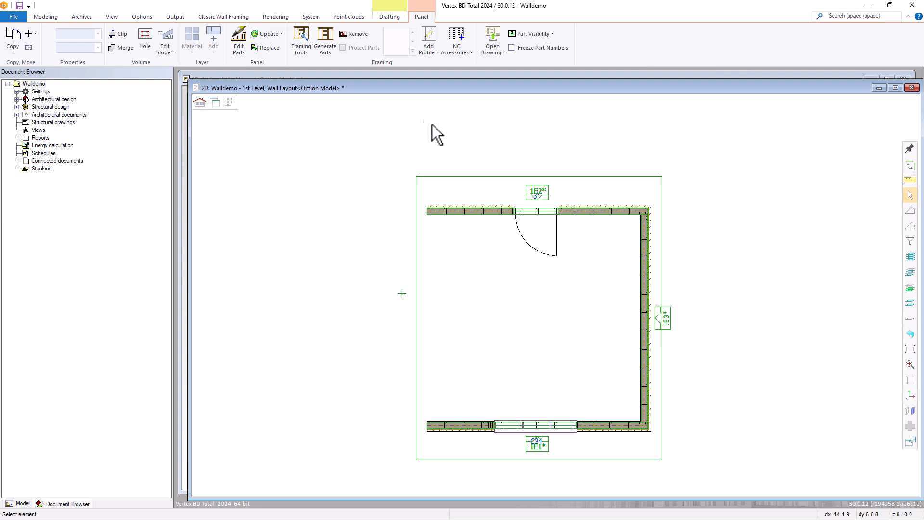
pyautogui.rightClick(469, 142)
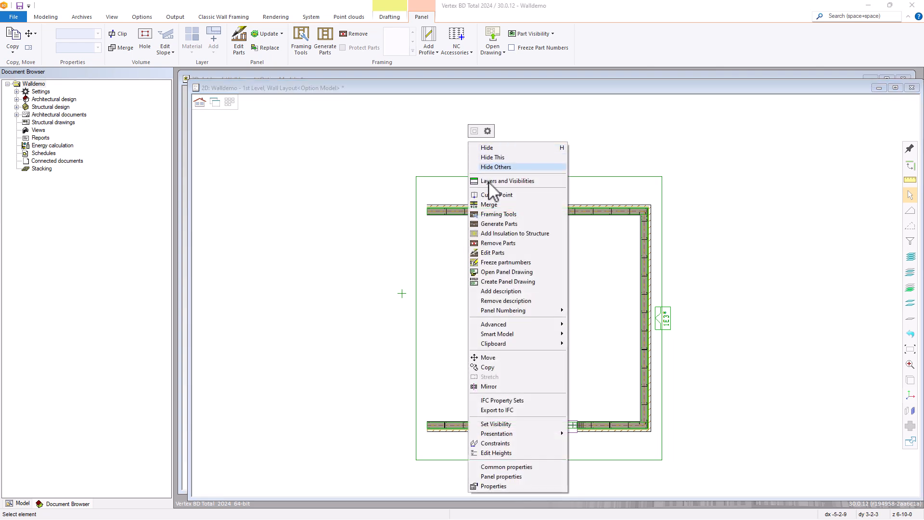
pyautogui.click(501, 282)
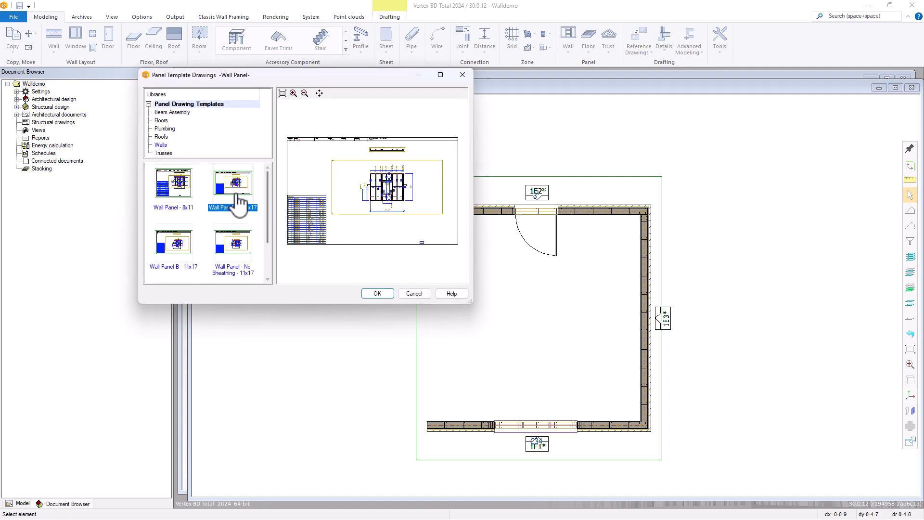
pyautogui.doubleClick(238, 204)
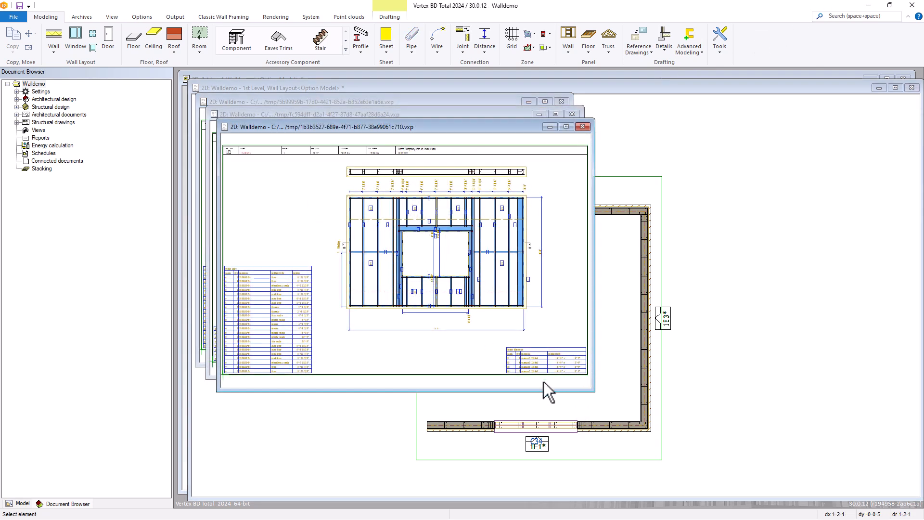
# Examine the sheet schedule's sheathing materials and the framing layout in the window wall's panel drawing
pyautogui.scroll(3, 544, 383)
pyautogui.scroll(2, 406, 259)
pyautogui.scroll(2, 379, 237)
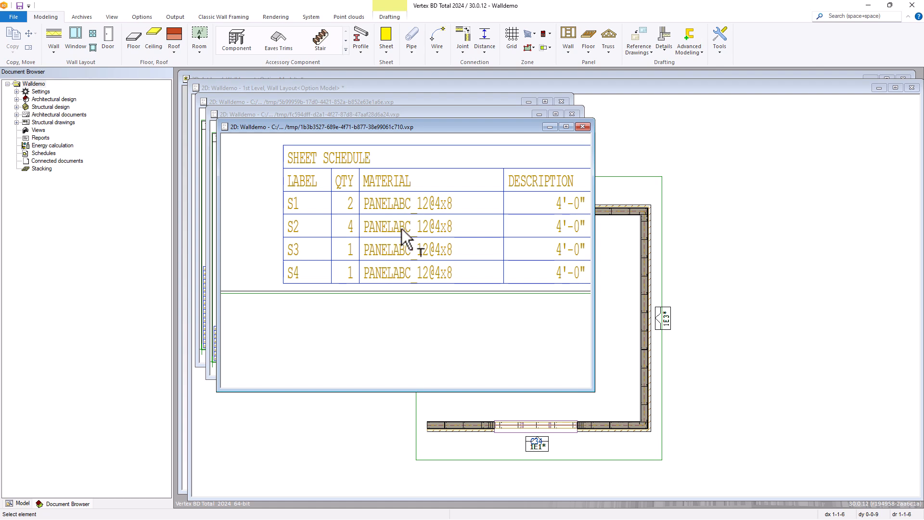
pyautogui.scroll(-2, 423, 272)
pyautogui.scroll(-3, 414, 265)
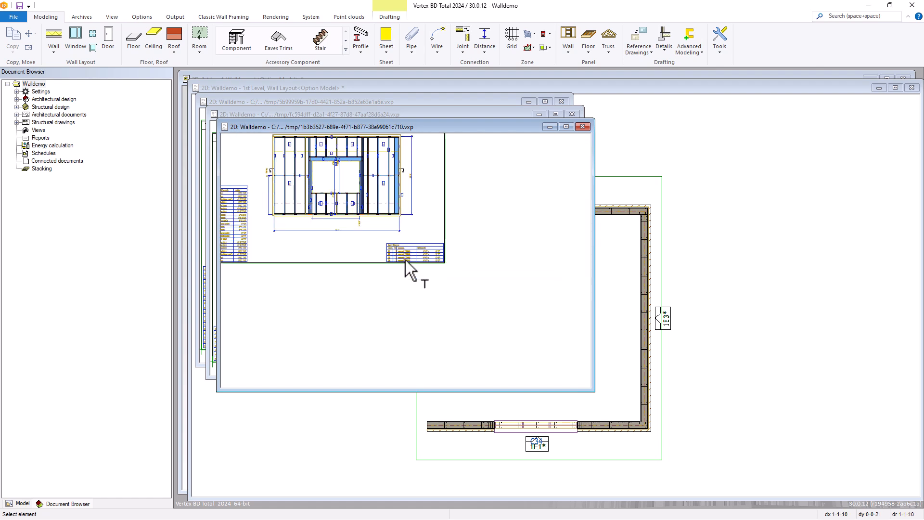
pyautogui.scroll(4, 351, 212)
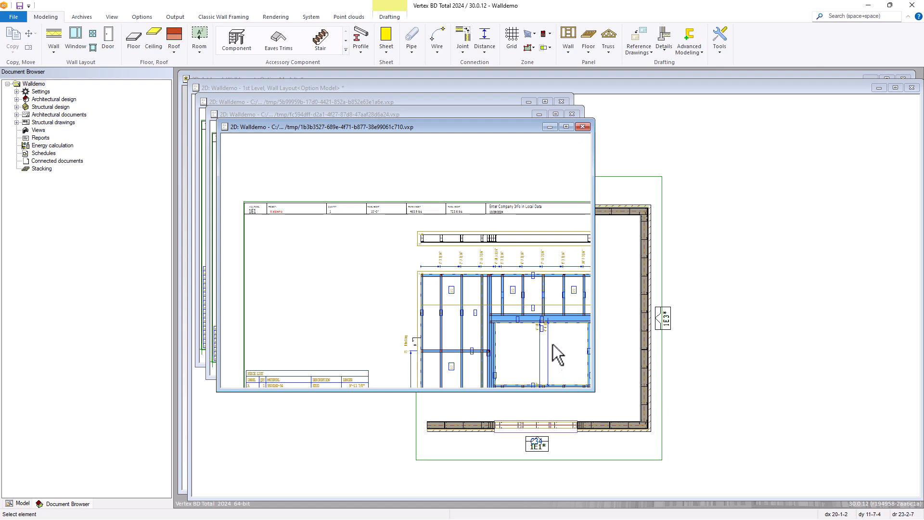
pyautogui.scroll(1, 552, 345)
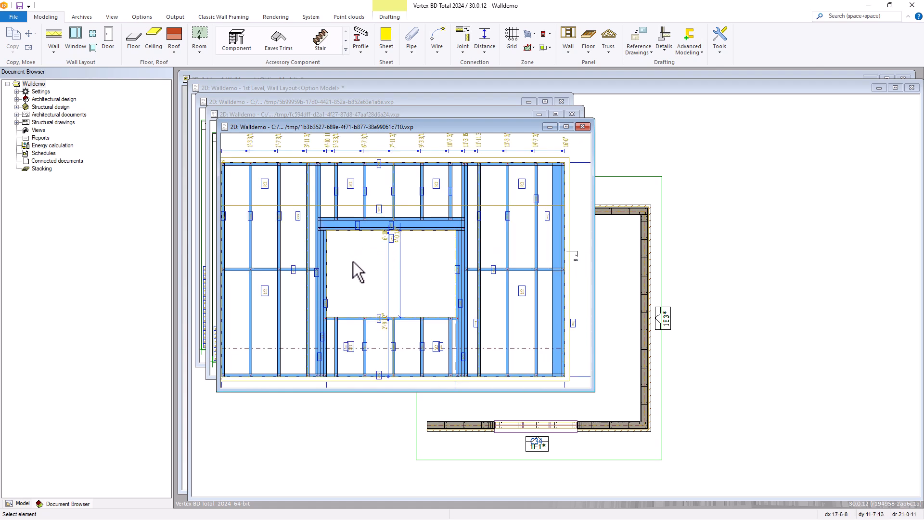
pyautogui.scroll(-4, 353, 262)
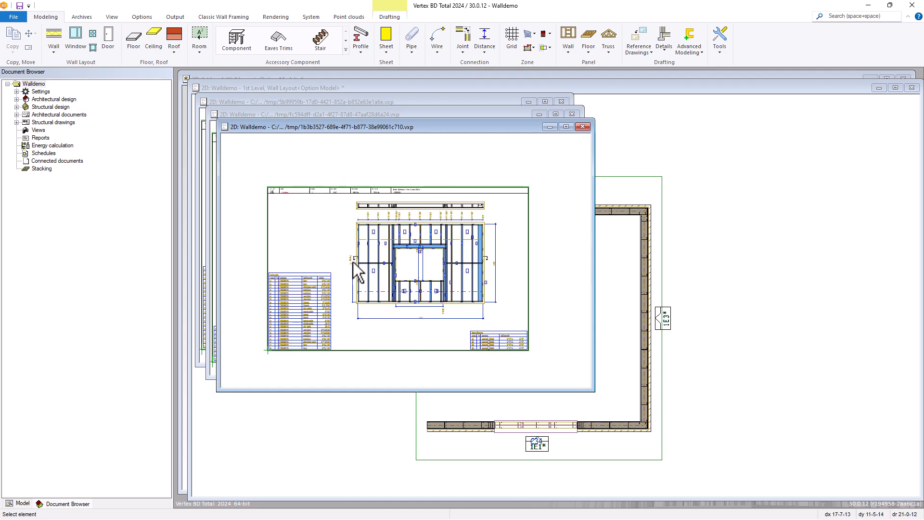
# Close all three wall panel drawings to return to the floor plan
pyautogui.click(582, 126)
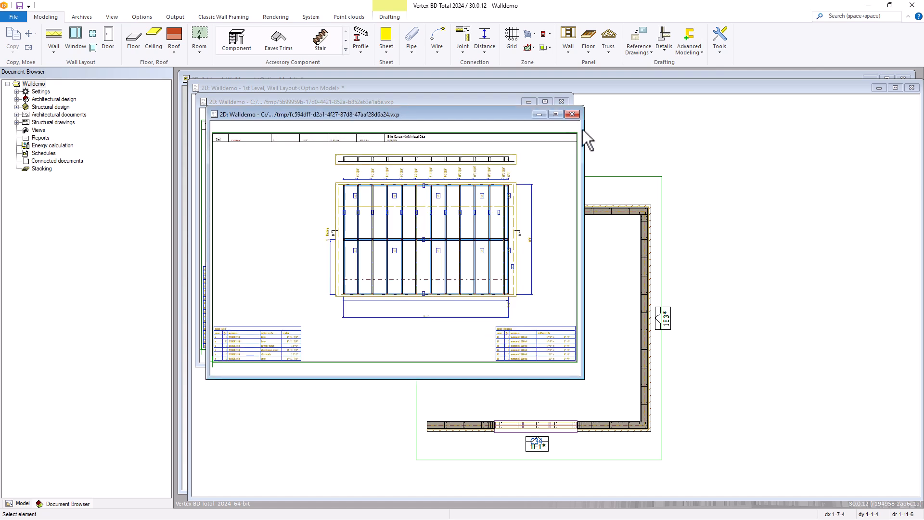
pyautogui.click(572, 114)
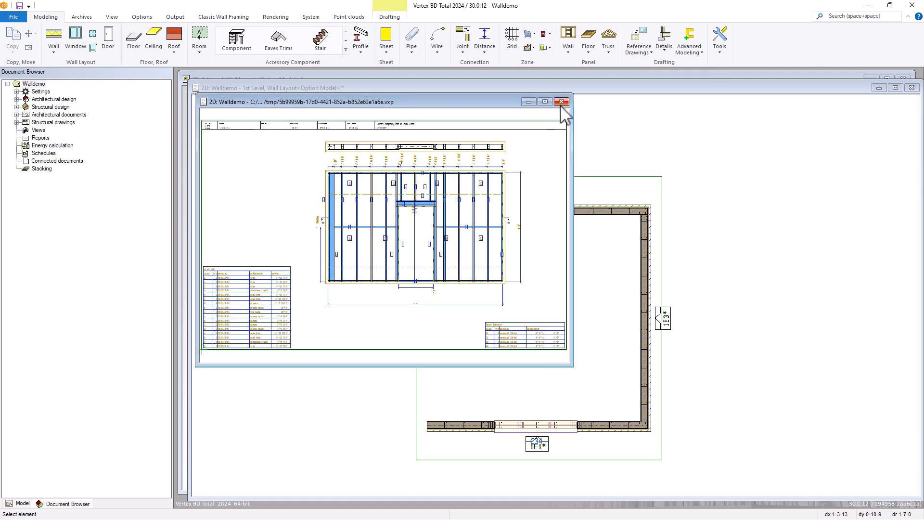
pyautogui.click(561, 102)
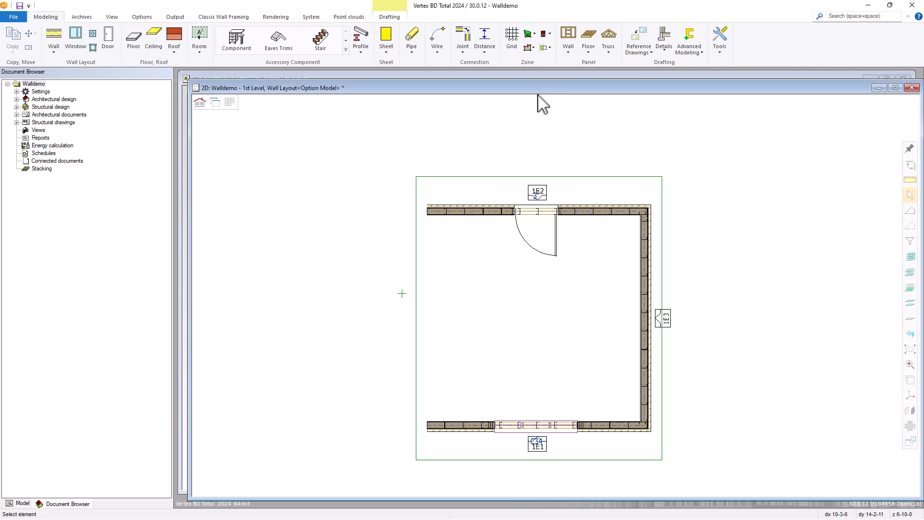
# Switch to the 3D wall framing model and inspect the studs, window header and sheathing from the inside
pyautogui.hotkey('ctrl', 'Tab')
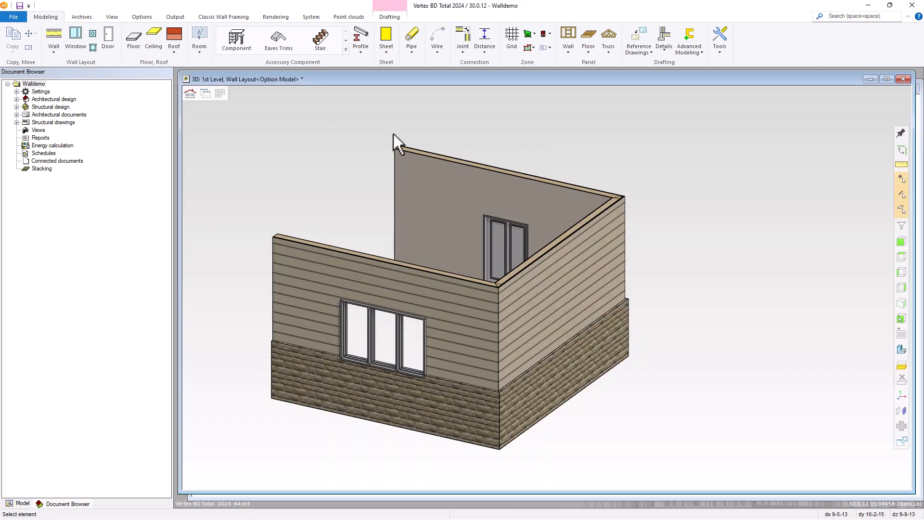
pyautogui.click(189, 92)
pyautogui.moveTo(489, 278); pyautogui.dragTo(704, 297, button='middle')
pyautogui.scroll(5, 546, 283)
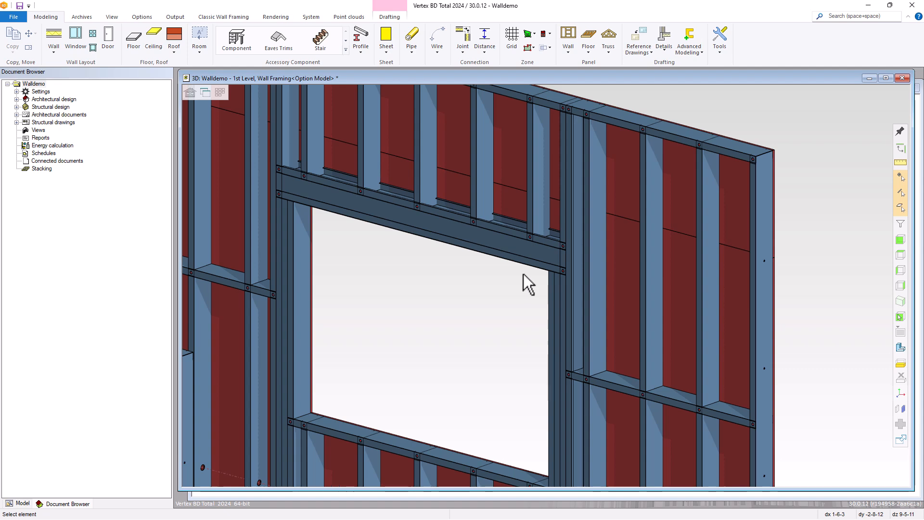
pyautogui.scroll(-5, 524, 273)
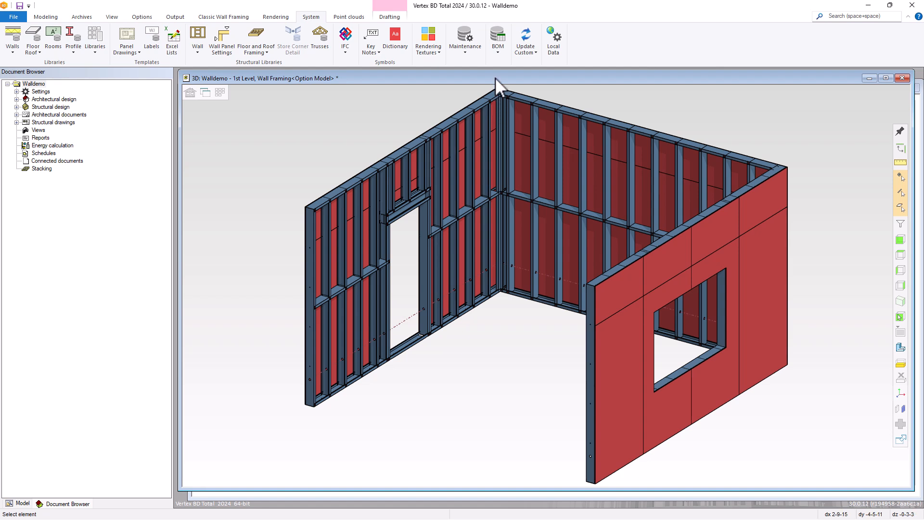
# Open the Material Register and review the calculation rules for the components of the 4x8 Gyp 1/2" Wall Sheathing package
pyautogui.click(497, 47)
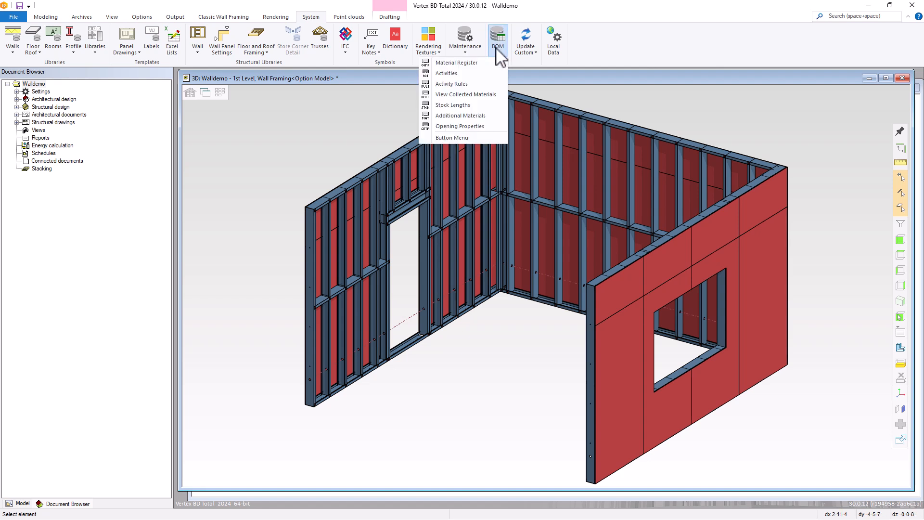
pyautogui.click(456, 62)
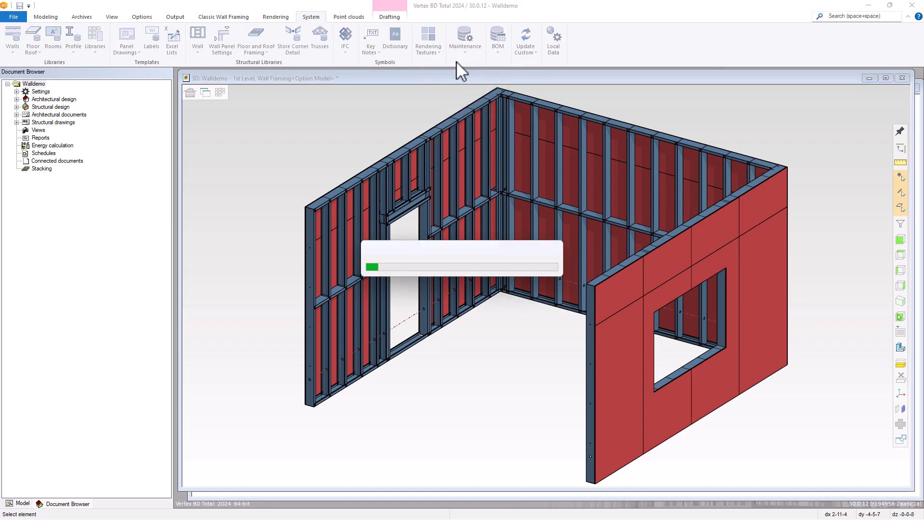
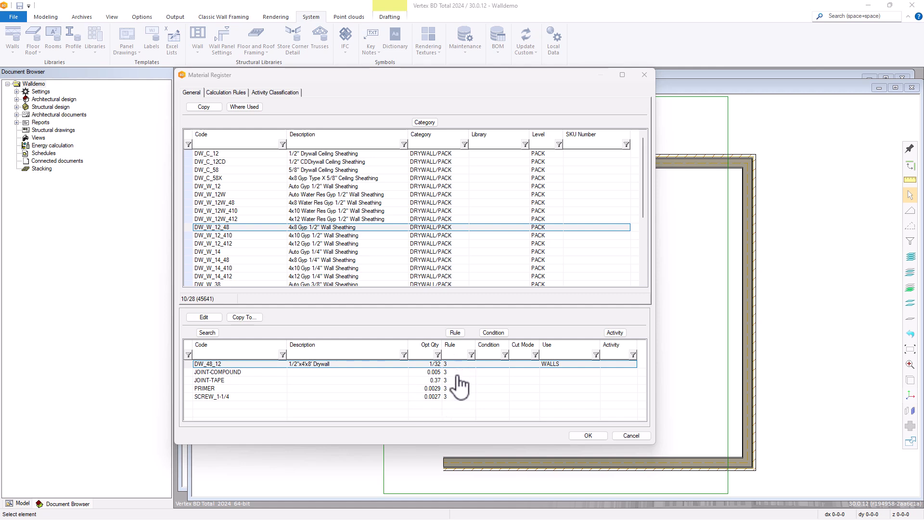
pyautogui.click(455, 333)
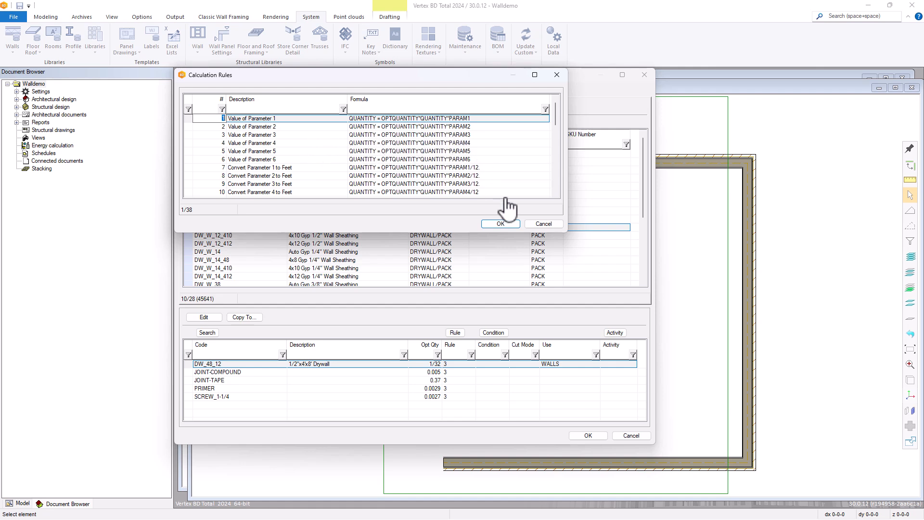
pyautogui.click(542, 224)
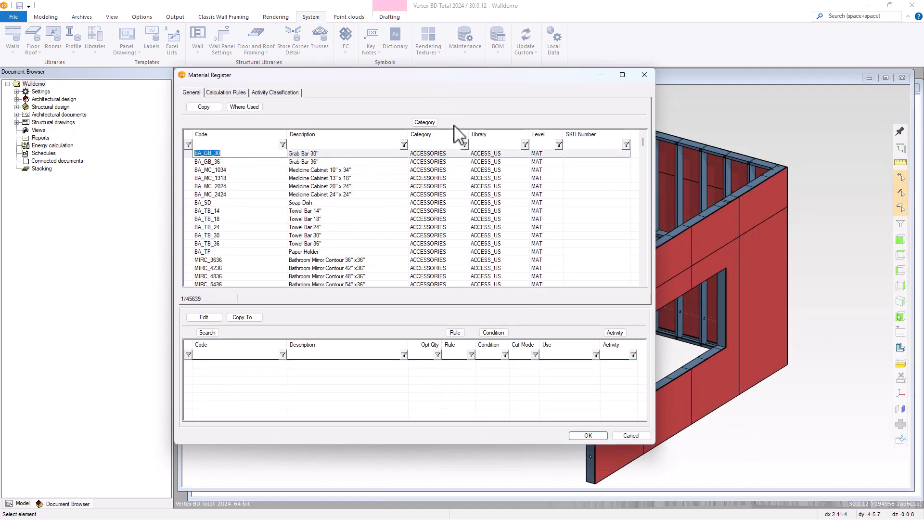
# Filter the Material Register by category to show only SHEATHING and SHEATHING/PACK materials
pyautogui.click(461, 153)
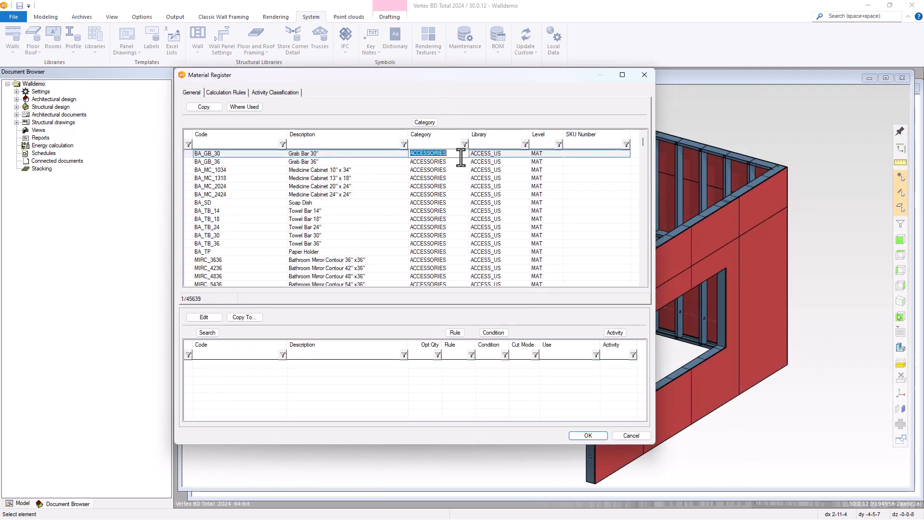
pyautogui.click(464, 146)
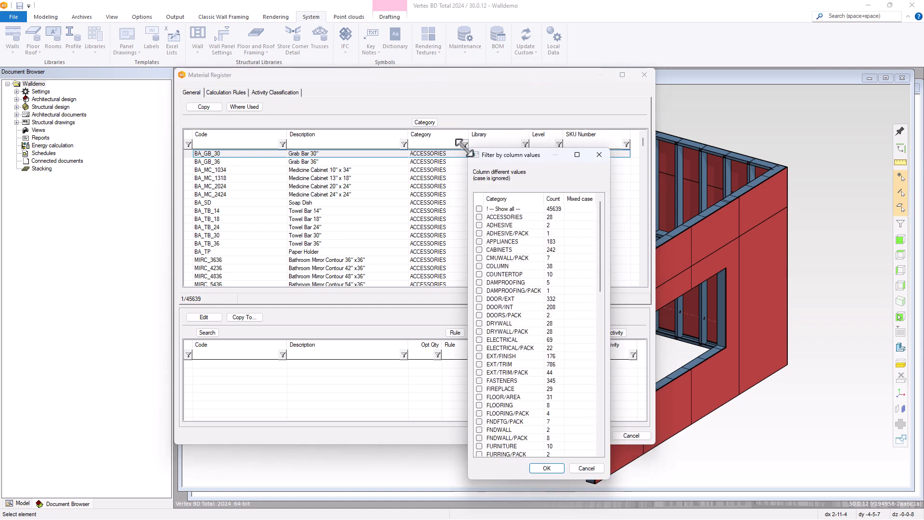
pyautogui.scroll(-5, 527, 372)
pyautogui.scroll(-15, 528, 372)
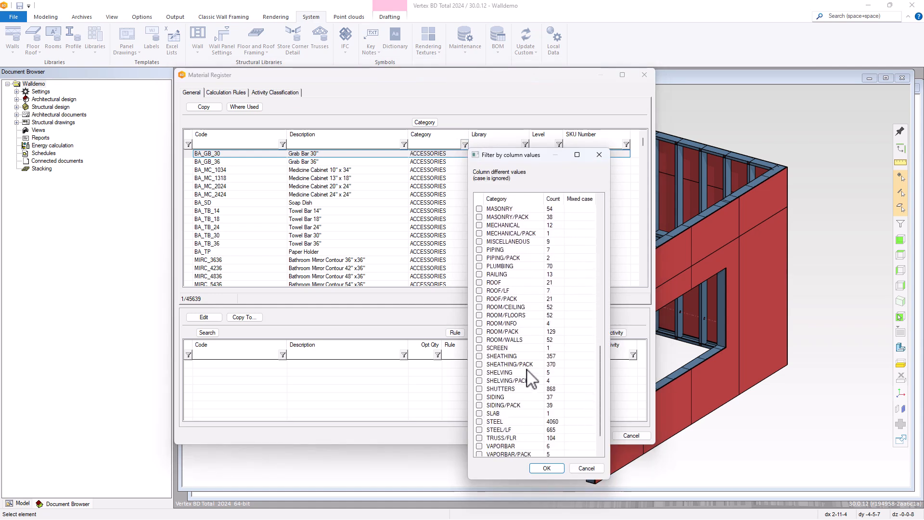
pyautogui.click(479, 299)
pyautogui.click(479, 307)
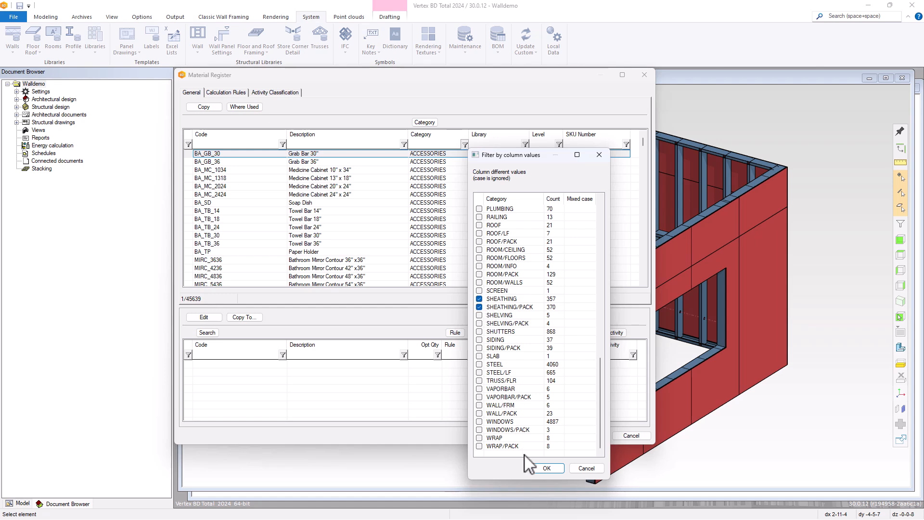
pyautogui.click(544, 470)
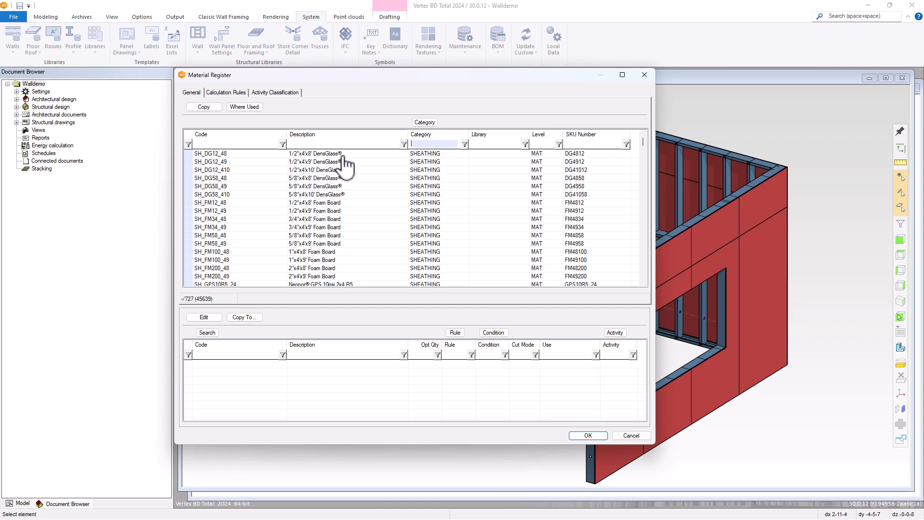
# Duplicate the SH_DG12_48 sheathing row and give the copy the code SH_ABC12_48
pyautogui.click(206, 154)
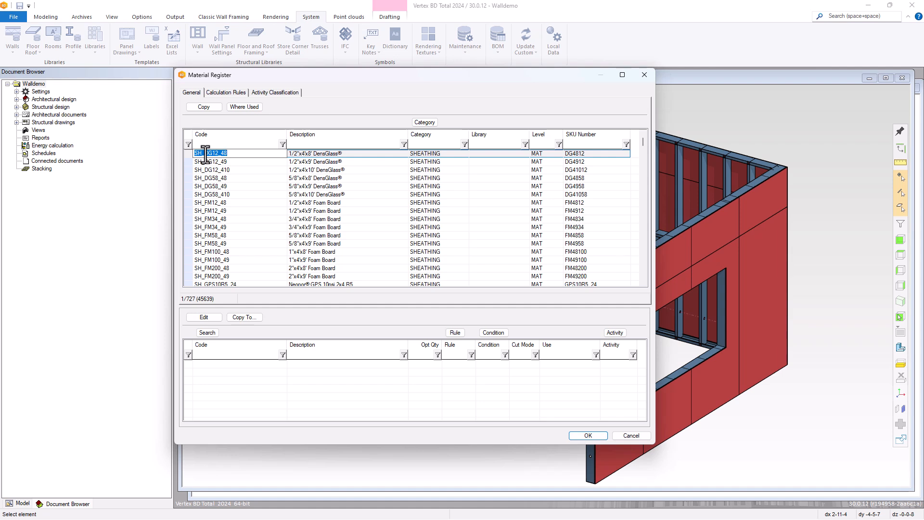
pyautogui.rightClick(205, 154)
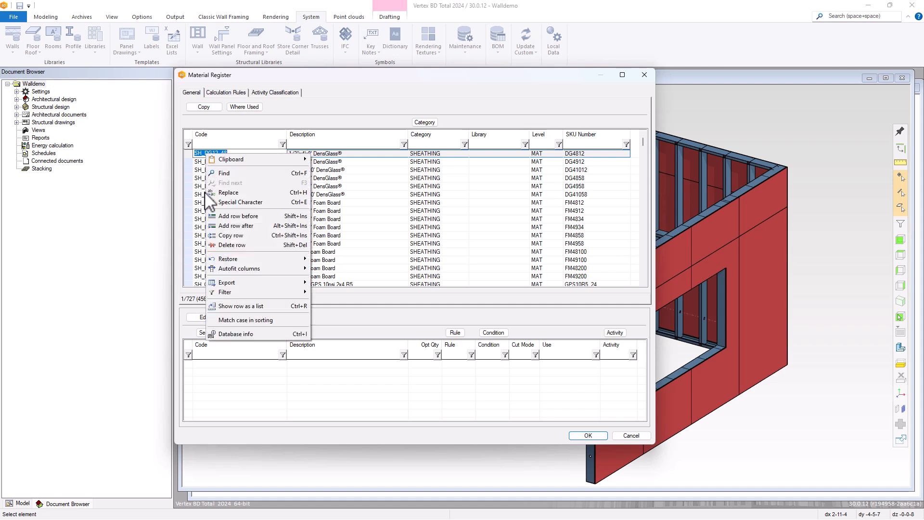
pyautogui.click(221, 236)
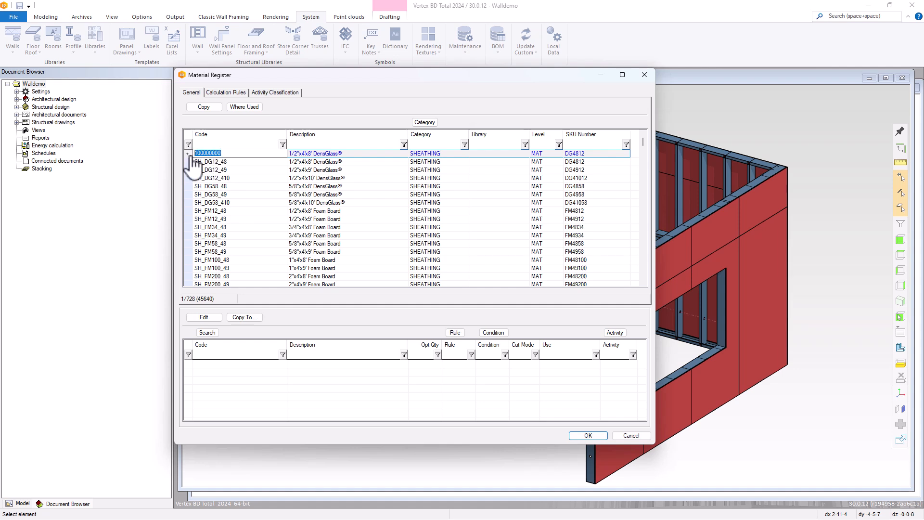
pyautogui.write('SH_ABC12_48')
# Set the copied material's description to 1/2"x4'x8' Panel ABC and replace the DG prefix of its SKU number with ABC
pyautogui.click(345, 154)
pyautogui.moveTo(344, 154); pyautogui.dragTo(313, 159)
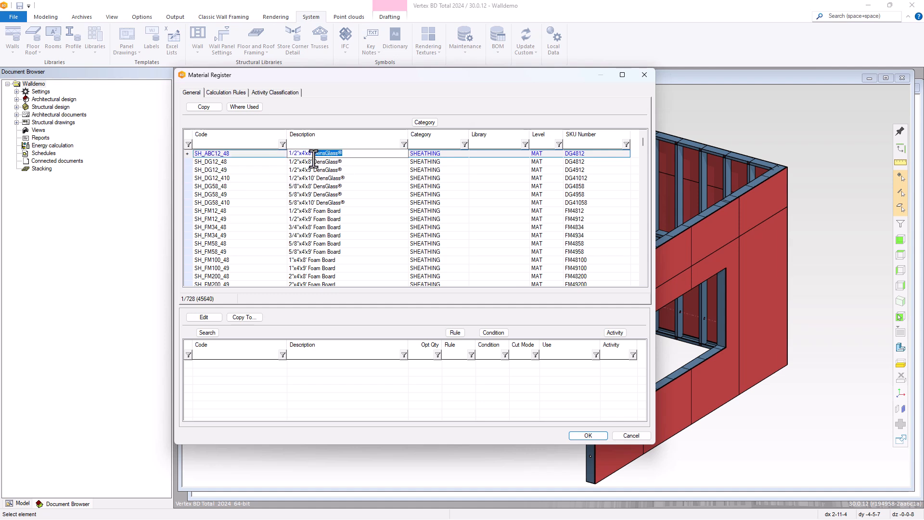
pyautogui.write('Panel ABC')
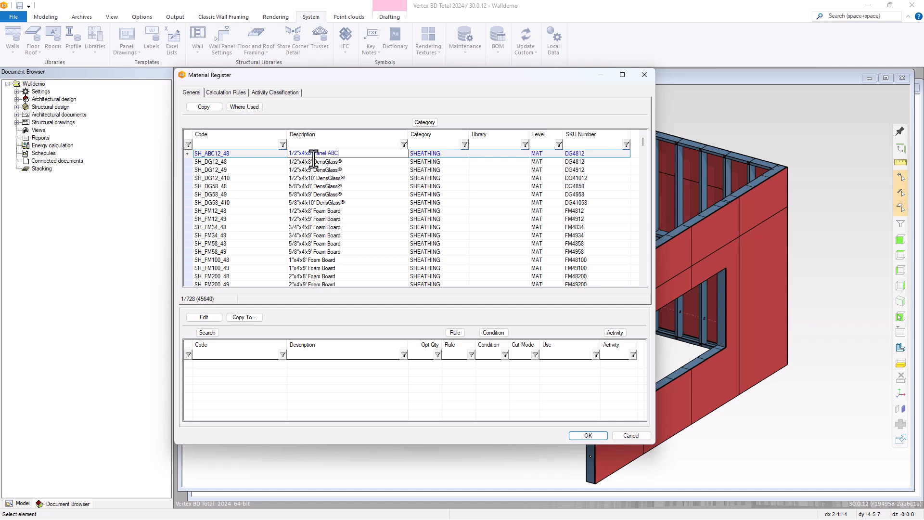
pyautogui.click(574, 153)
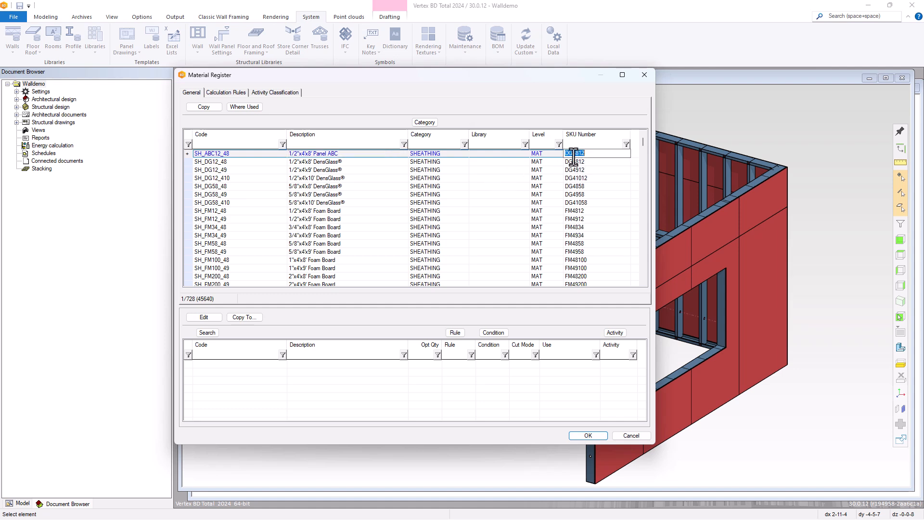
pyautogui.moveTo(572, 157); pyautogui.dragTo(565, 156)
pyautogui.write('ABC')
pyautogui.click(244, 95)
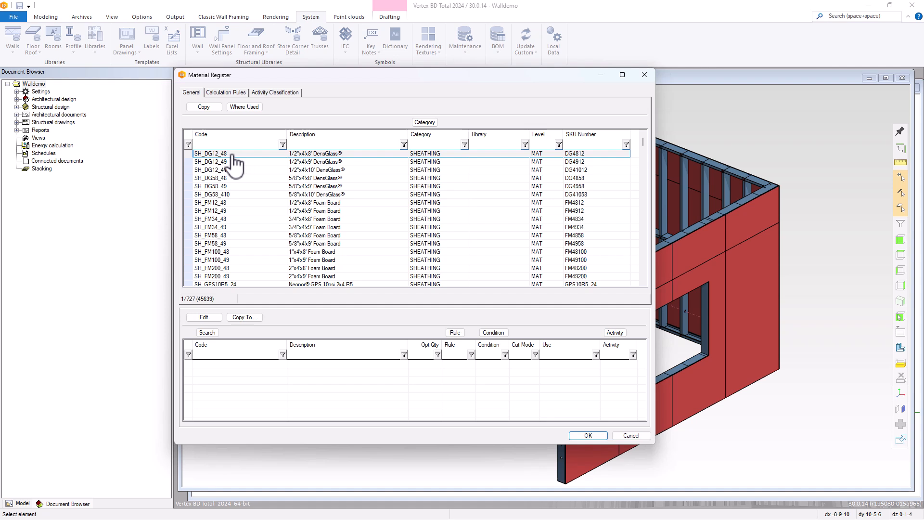
# Copy the SH_DG12_48 sheathing material as a new row coded SH_ABC12_48 and open the copy's description for editing
pyautogui.click(232, 155)
pyautogui.click(204, 107)
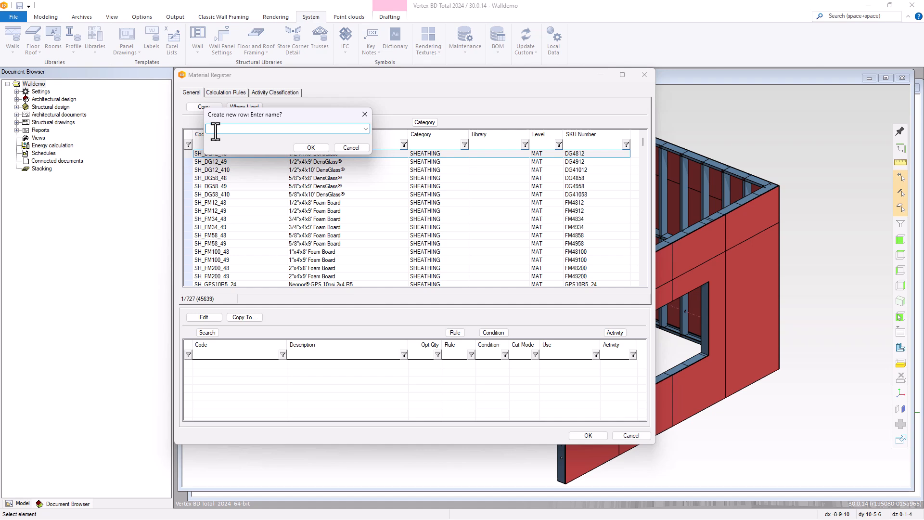
pyautogui.write('SH_ABC12_48')
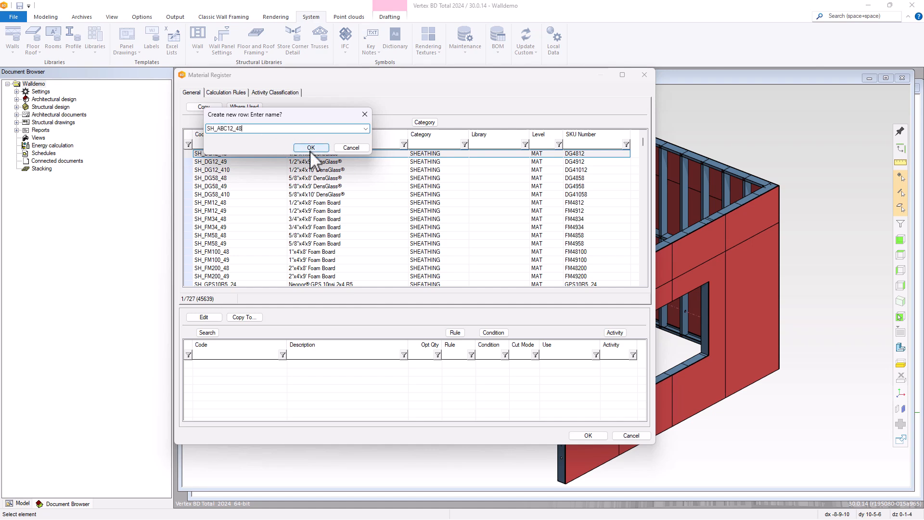
pyautogui.click(310, 148)
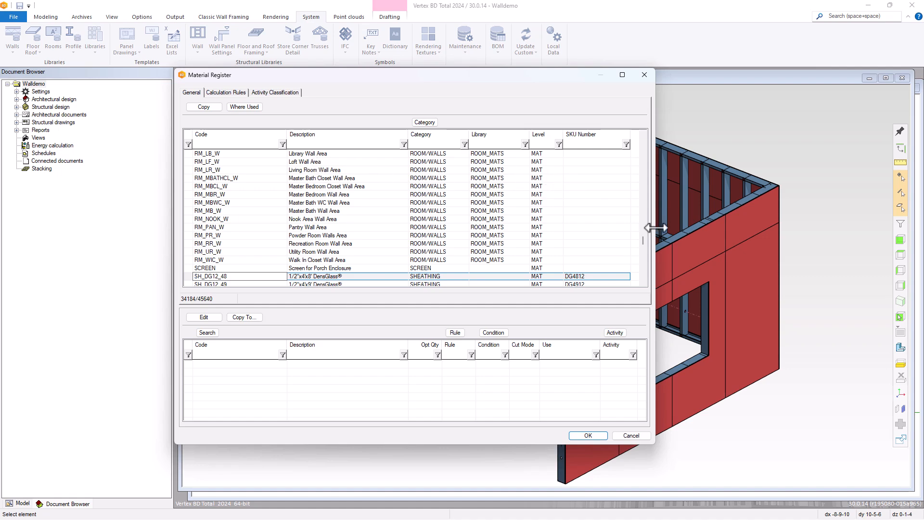
pyautogui.moveTo(644, 239); pyautogui.dragTo(644, 279)
pyautogui.doubleClick(333, 277)
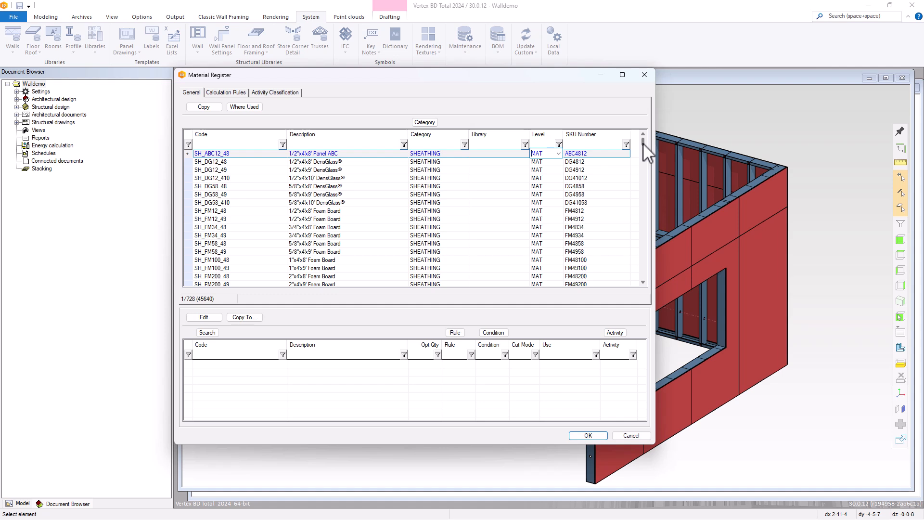
# Copy the SH_W_DG12_48 wall sheathing package as a new package coded SH_W_ABC12_48
pyautogui.click(643, 143)
pyautogui.moveTo(643, 143); pyautogui.dragTo(643, 250)
pyautogui.click(310, 203)
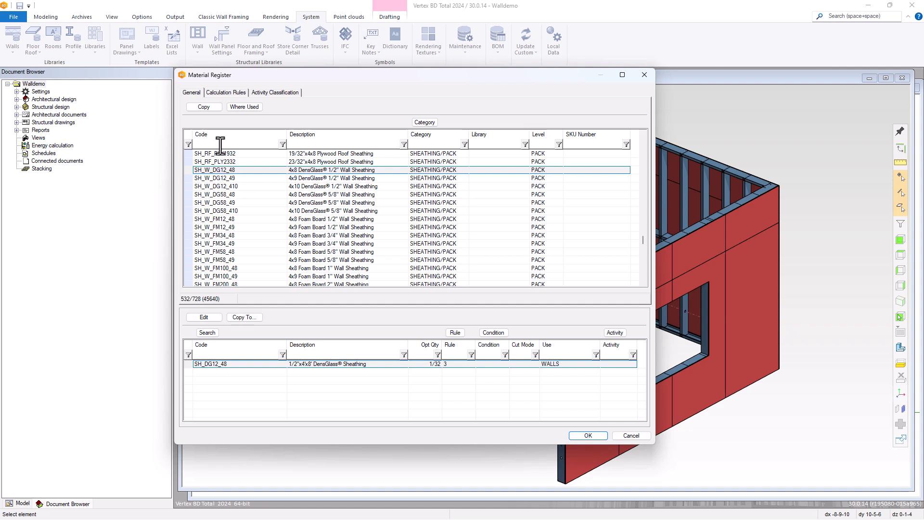
pyautogui.click(206, 106)
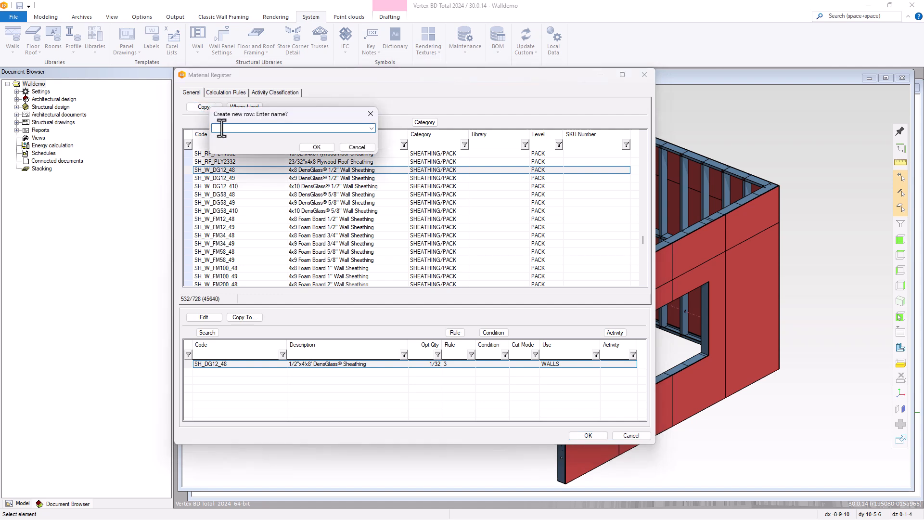
pyautogui.write('SH')
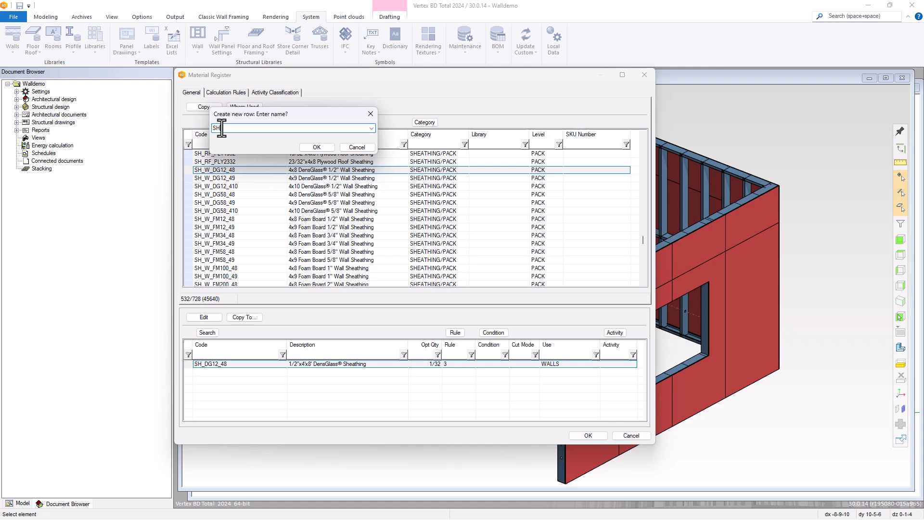
pyautogui.write('_W_ABC12_48')
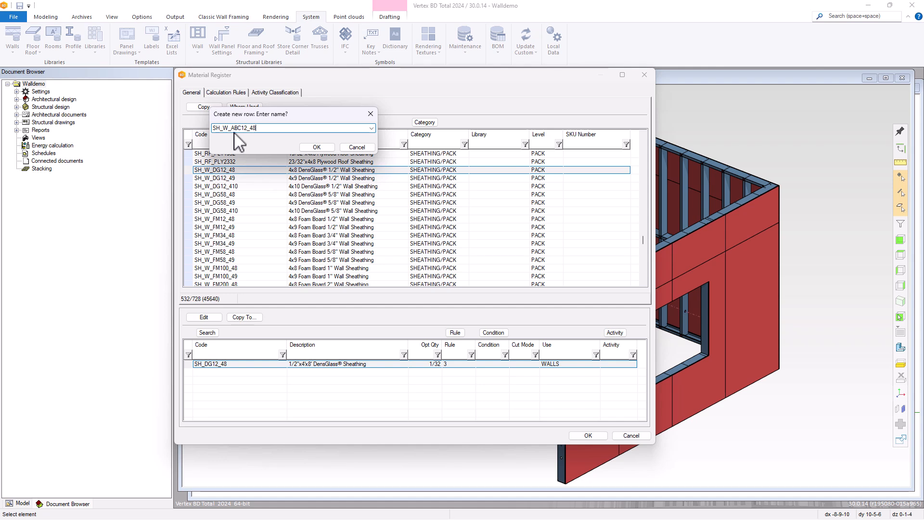
pyautogui.click(310, 147)
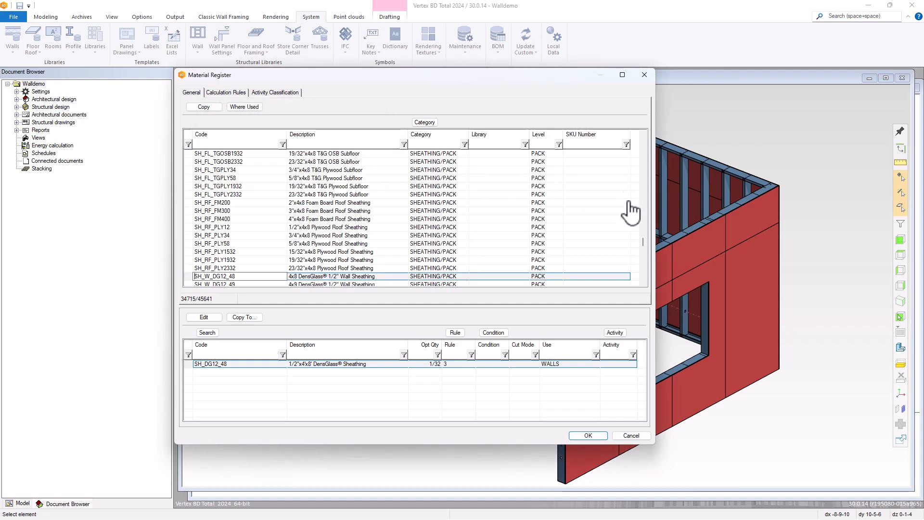
# Change the description of the new SH_W_ABC12_48 package to 4x8 Panel ABC 1/2" Wall Sheathing
pyautogui.moveTo(644, 241); pyautogui.dragTo(645, 278)
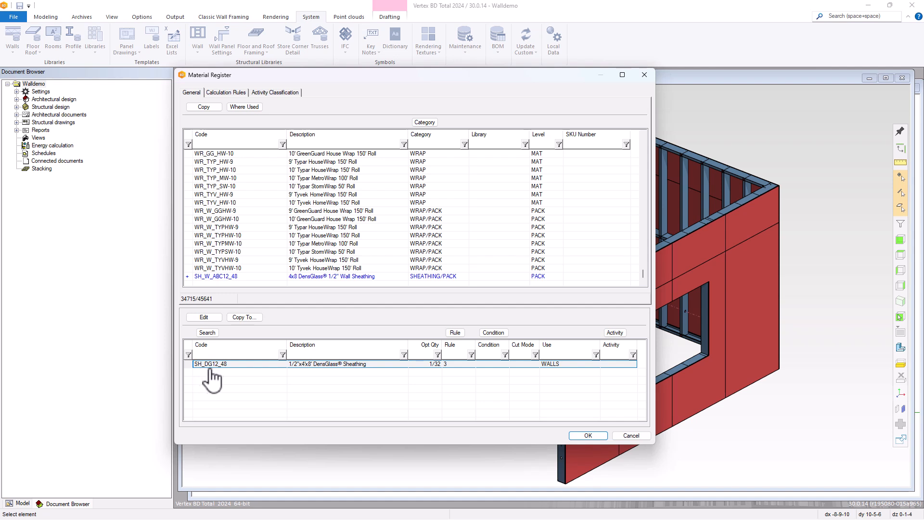
pyautogui.click(354, 276)
pyautogui.click(297, 276)
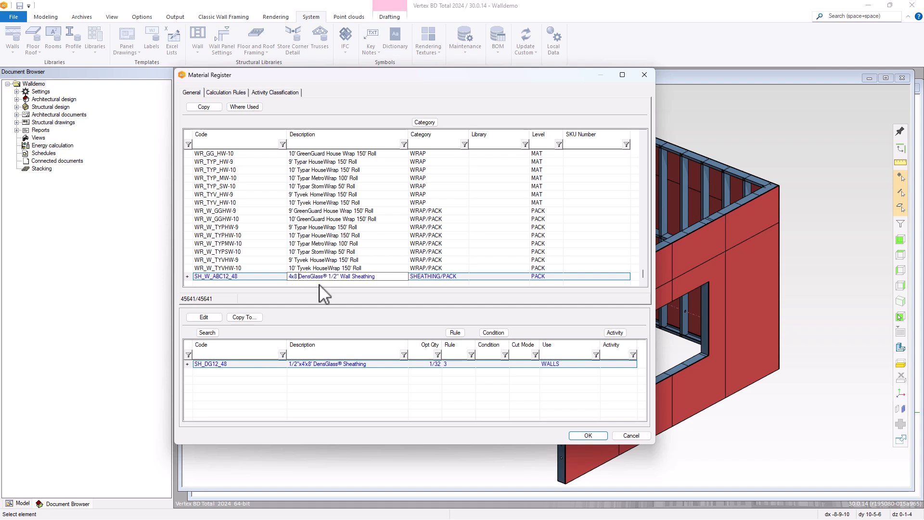
pyautogui.write('Panel')
pyautogui.press('Delete')
pyautogui.press('Delete')
pyautogui.press('Delete')
pyautogui.press('Delete')
pyautogui.write('ABC')
pyautogui.press('Delete')
pyautogui.press('Delete')
pyautogui.press('Delete')
pyautogui.press('Delete')
pyautogui.press('Delete')
pyautogui.press('Delete')
# Replace the component code inside the SH_W_ABC12_48 package with SH_ABC12_48
pyautogui.click(225, 366)
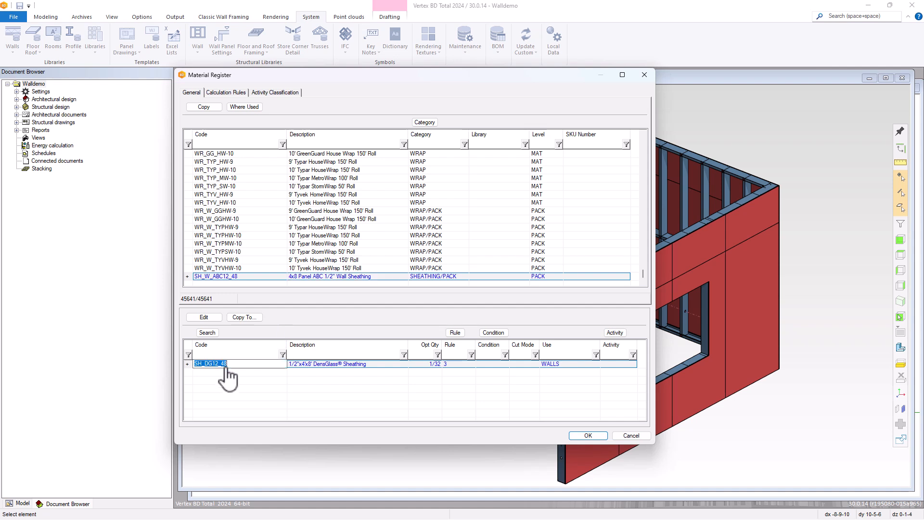
pyautogui.click(267, 396)
pyautogui.write('ABC12_48')
pyautogui.press('Delete')
pyautogui.press('Delete')
pyautogui.press('Delete')
pyautogui.press('Delete')
pyautogui.press('Delete')
# Change the description of the package's SH_ABC12_48 component to 1/2"x4'x8' Panel ABC
pyautogui.click(338, 364)
pyautogui.click(342, 364)
pyautogui.moveTo(343, 364); pyautogui.dragTo(313, 364)
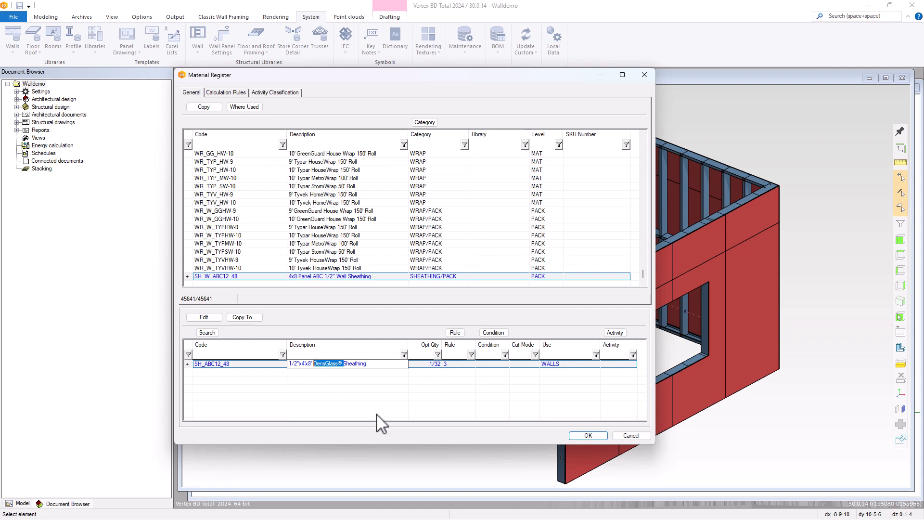
pyautogui.write('Panel ABC')
pyautogui.press('Delete')
pyautogui.press('Delete')
pyautogui.press('Delete')
pyautogui.press('Delete')
pyautogui.press('Delete')
pyautogui.press('Delete')
pyautogui.press('Delete')
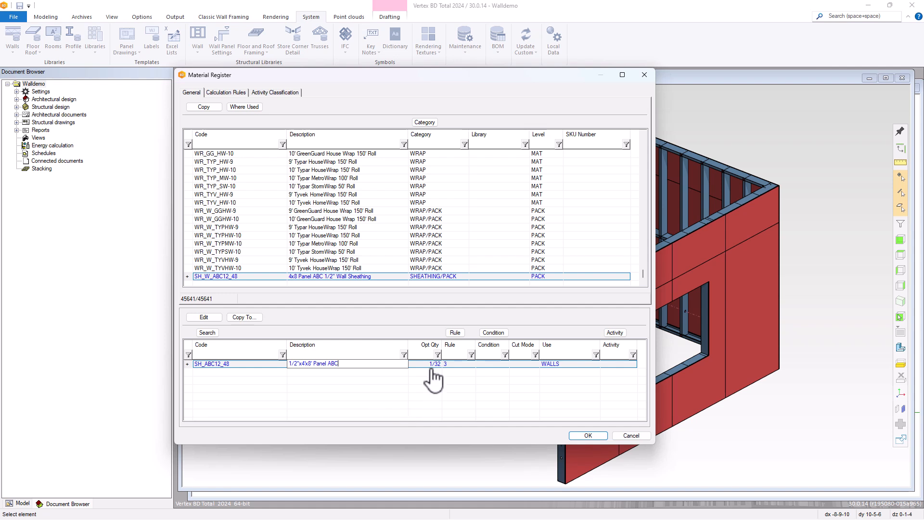
# Apply calculation rule 3, Value of Parameter 3, to the SH_ABC12_48 component and save the Material Register
pyautogui.doubleClick(459, 366)
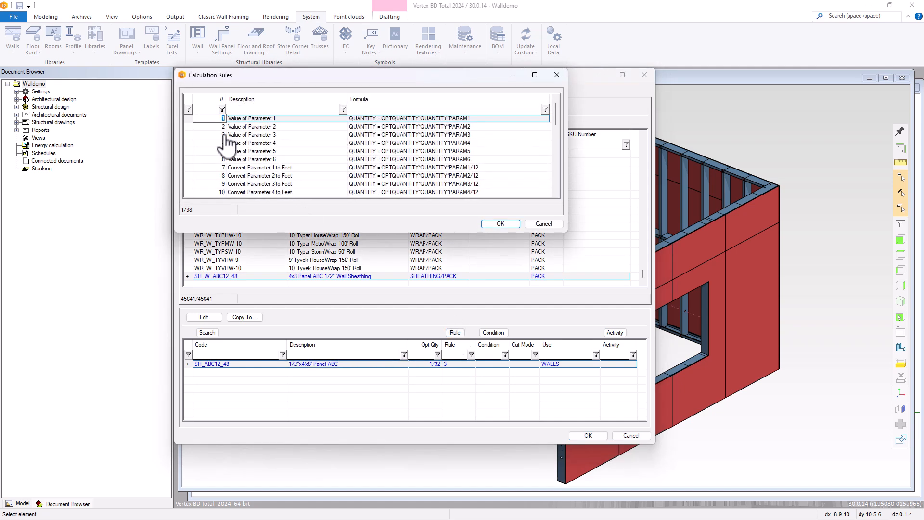
pyautogui.click(218, 135)
pyautogui.click(493, 224)
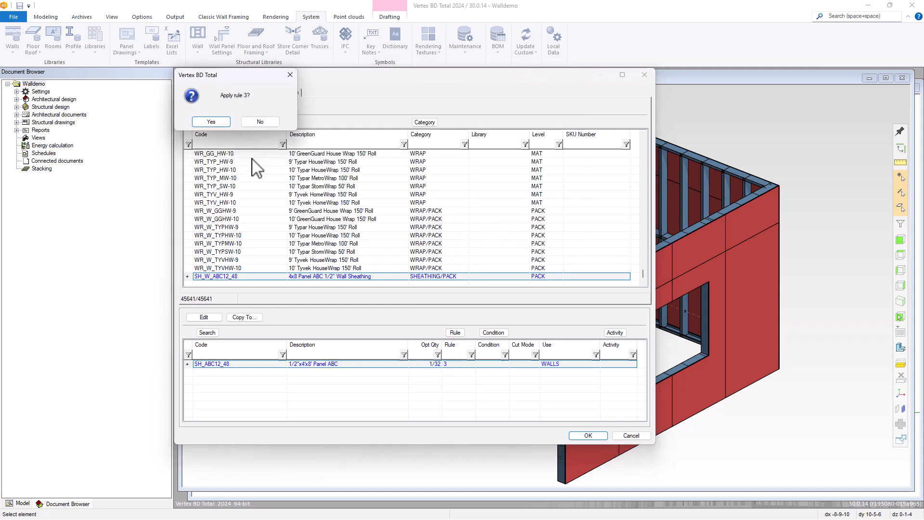
pyautogui.click(219, 124)
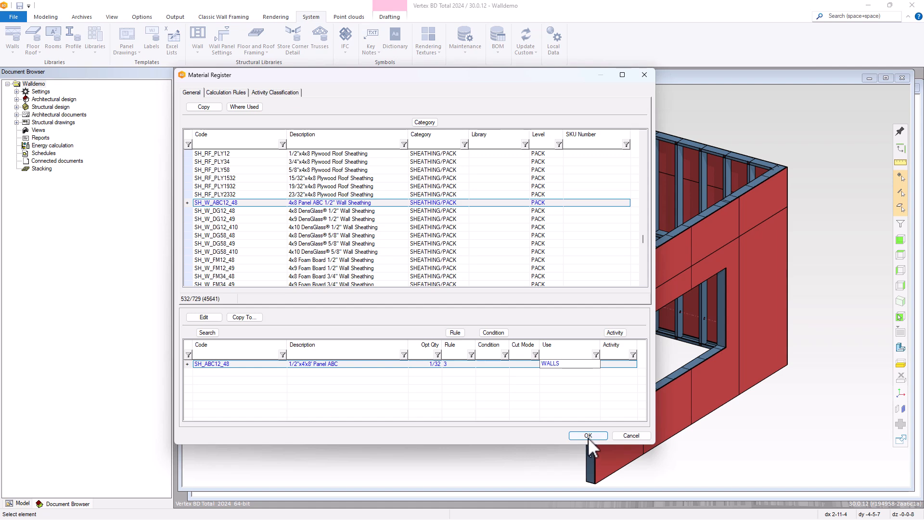
pyautogui.click(588, 436)
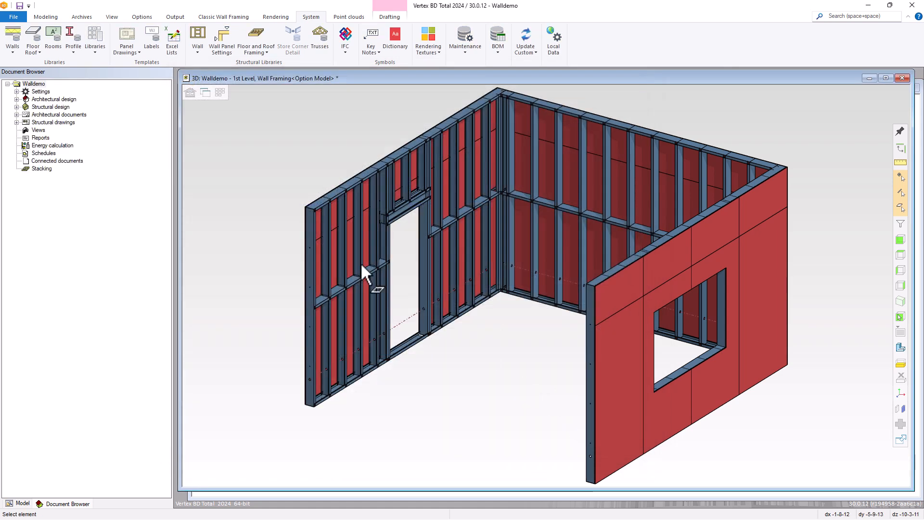
# Collect materials from the 1st Level Wall Framing and Wall Layout, check the list for PANELABC_12 sheets, and accept it
pyautogui.click(188, 92)
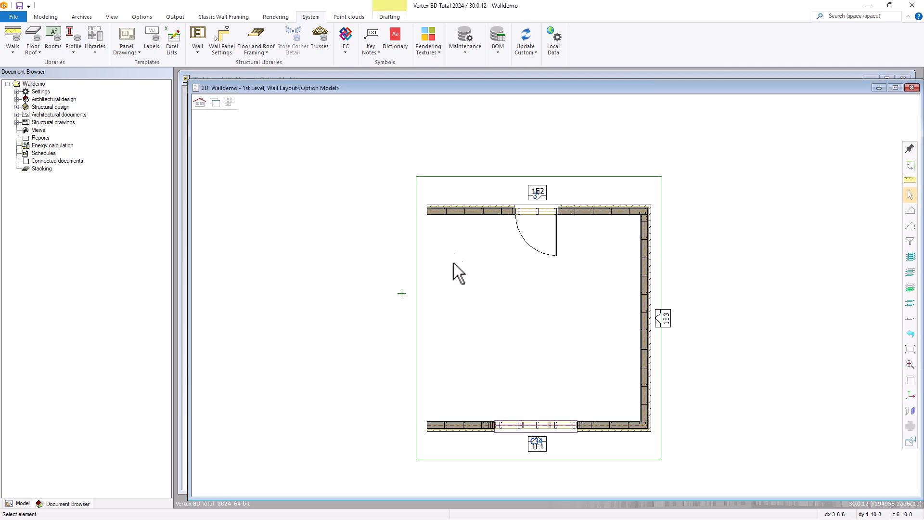
pyautogui.click(175, 17)
pyautogui.click(35, 41)
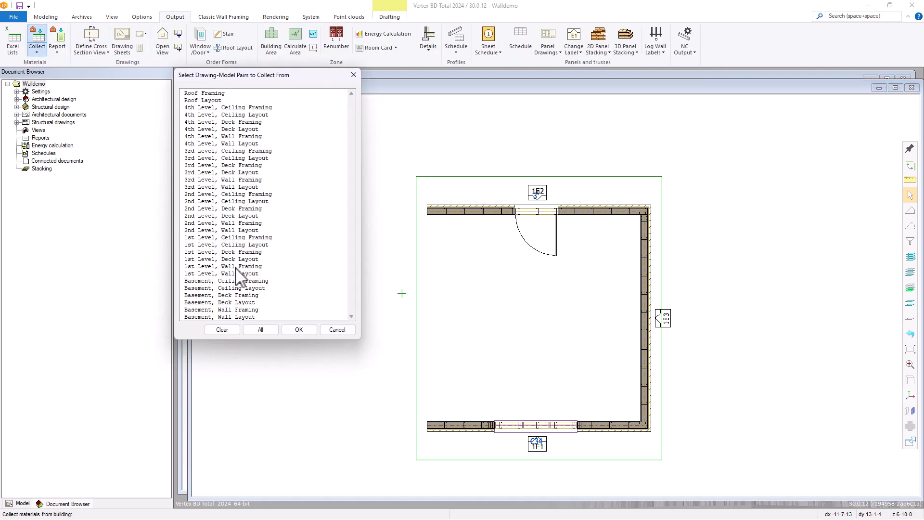
pyautogui.click(239, 267)
pyautogui.click(239, 274)
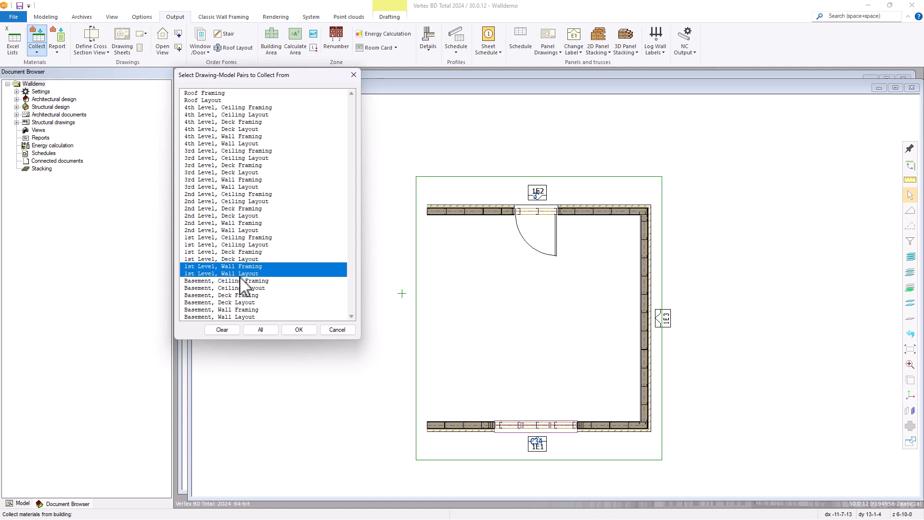
pyautogui.click(299, 330)
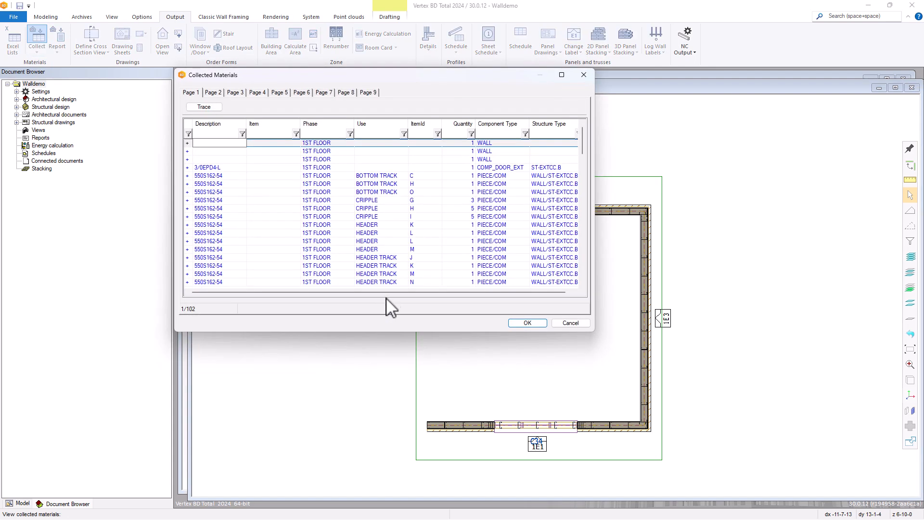
pyautogui.scroll(-2, 367, 206)
pyautogui.scroll(-15, 367, 206)
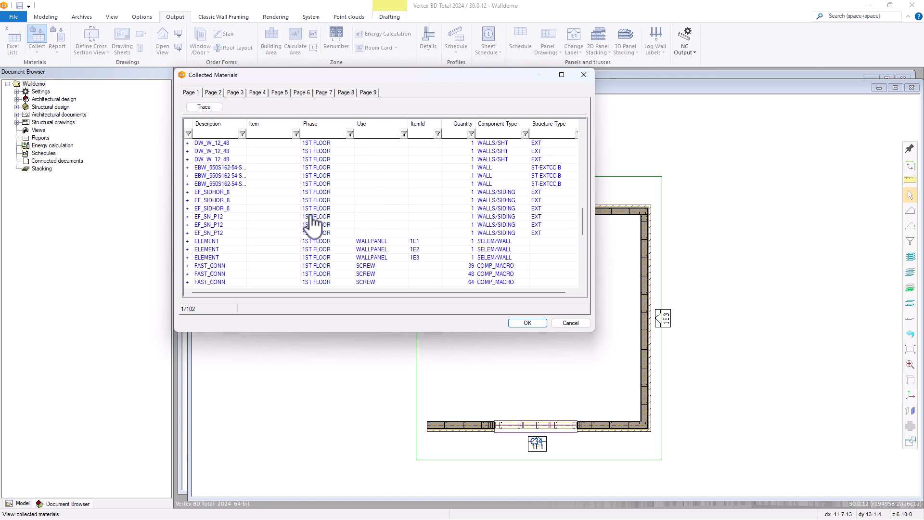
pyautogui.scroll(-8, 230, 217)
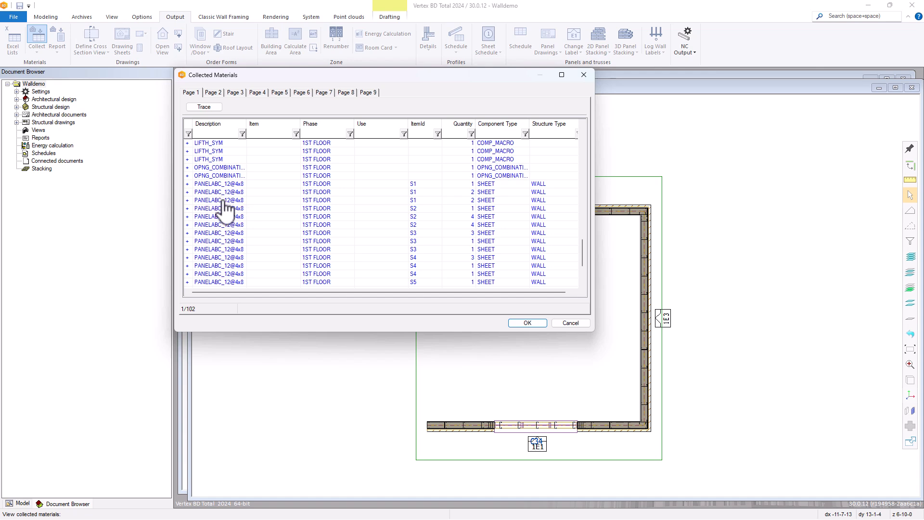
pyautogui.click(529, 323)
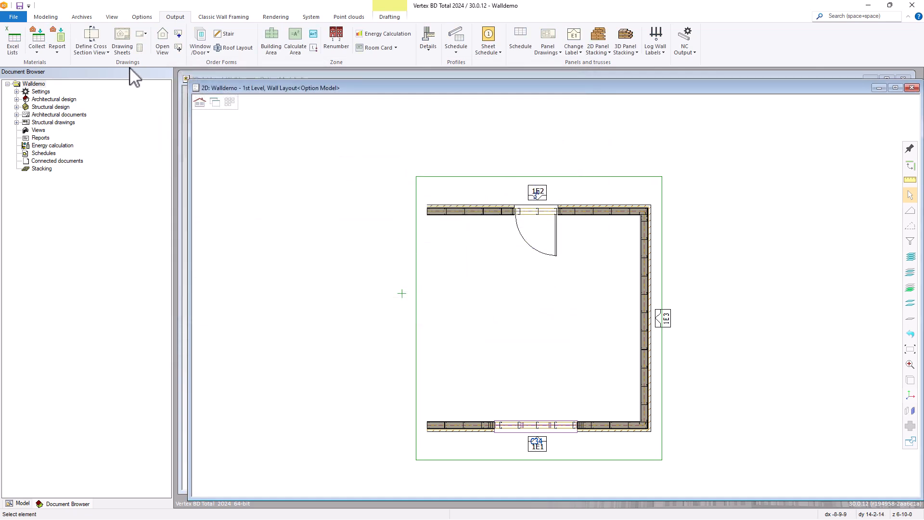
# Generate the General Bill of Materials report from the collected materials and review its sheathing category
pyautogui.click(57, 37)
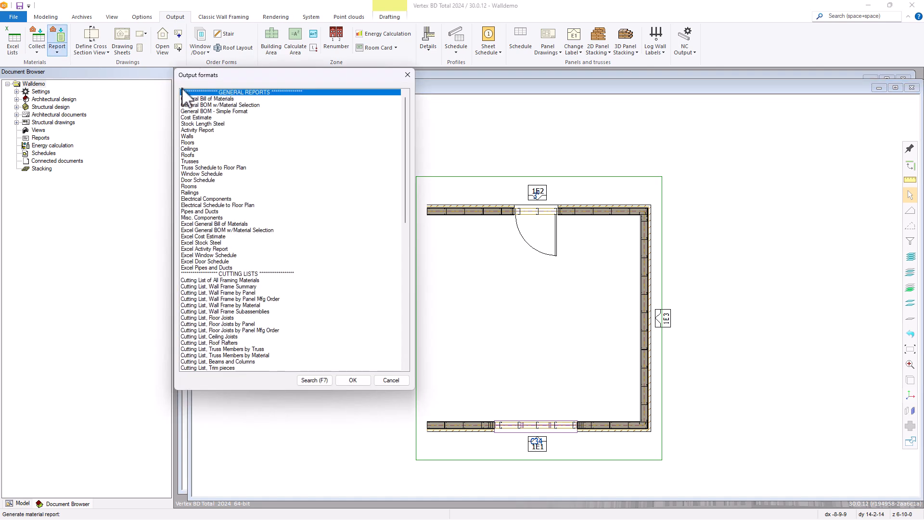
pyautogui.click(192, 99)
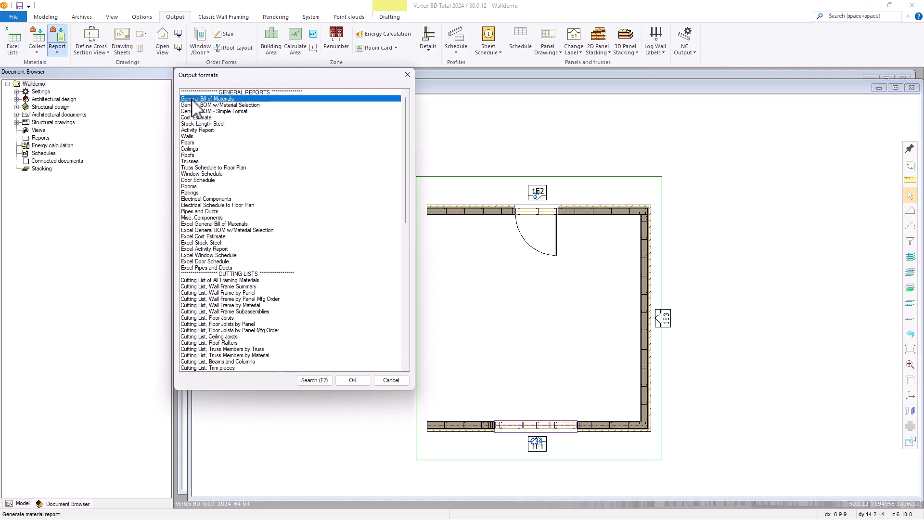
pyautogui.doubleClick(192, 100)
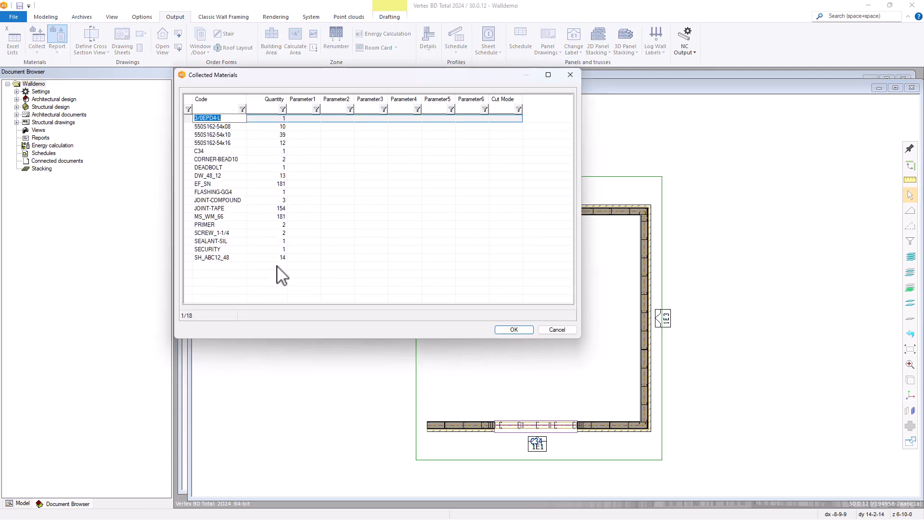
pyautogui.click(509, 330)
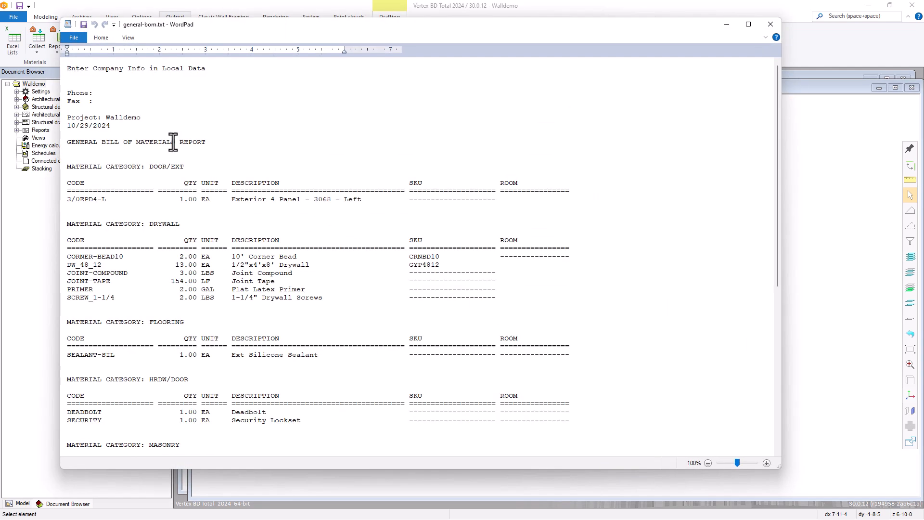
pyautogui.scroll(-5, 148, 202)
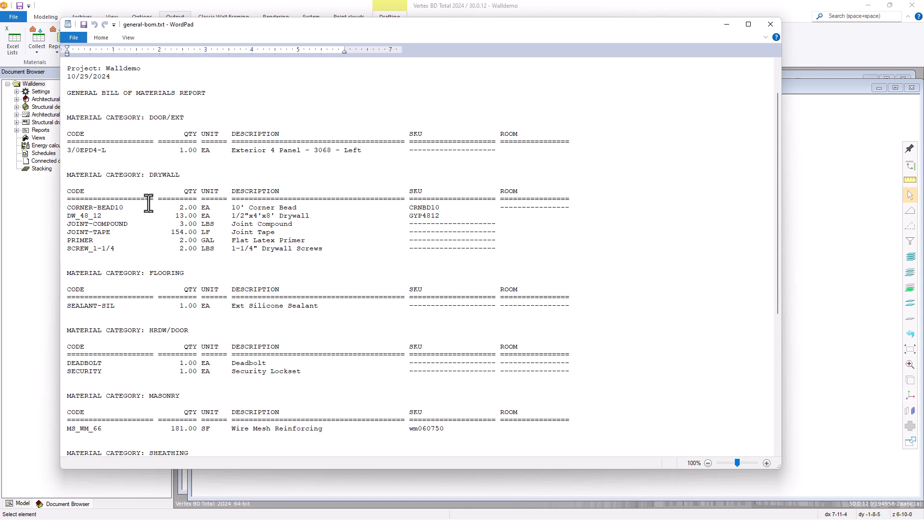
pyautogui.scroll(-7, 146, 215)
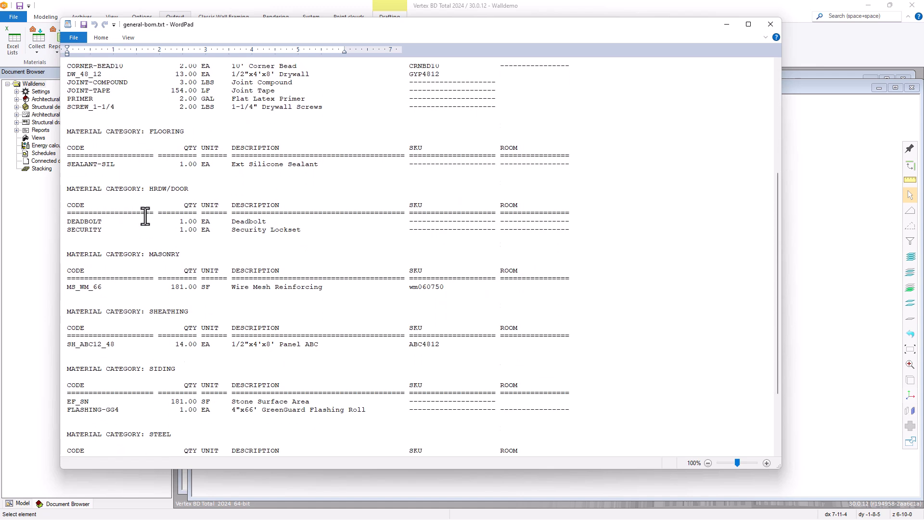